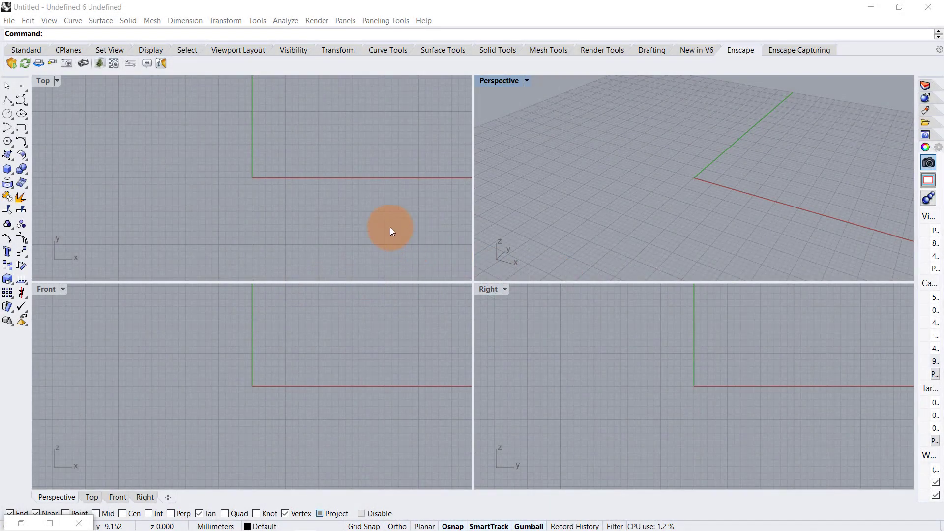
- Draw a sphere centred on the origin in the Top view, with grid snap on for its centre and radius
click(390, 229)
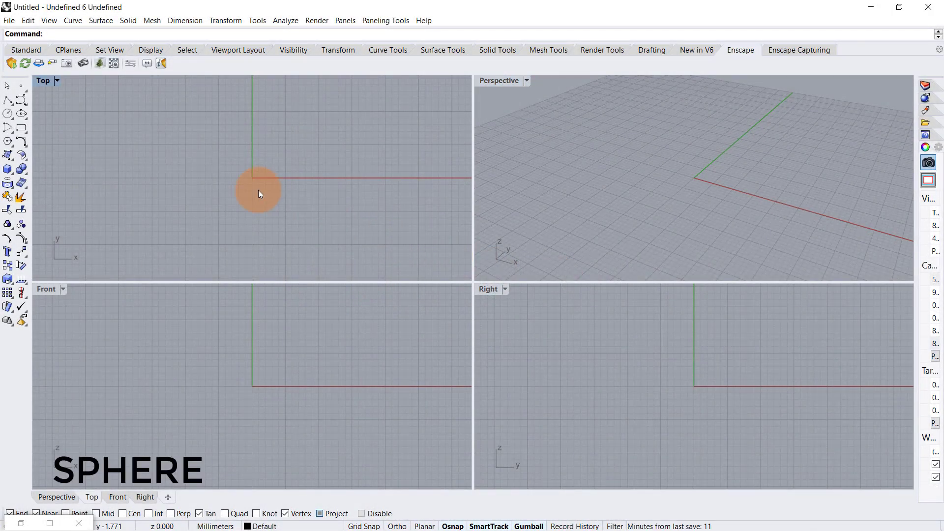
text(Sphere)
key(Return)
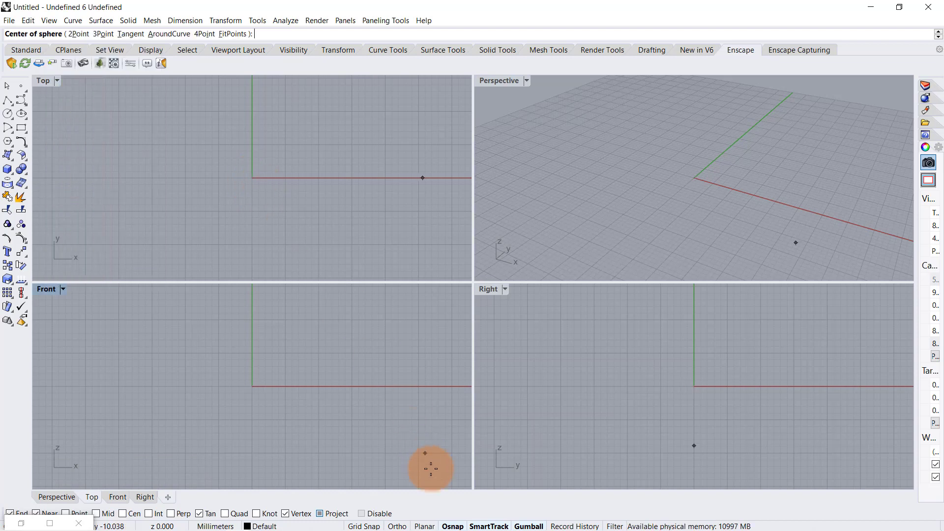
click(364, 526)
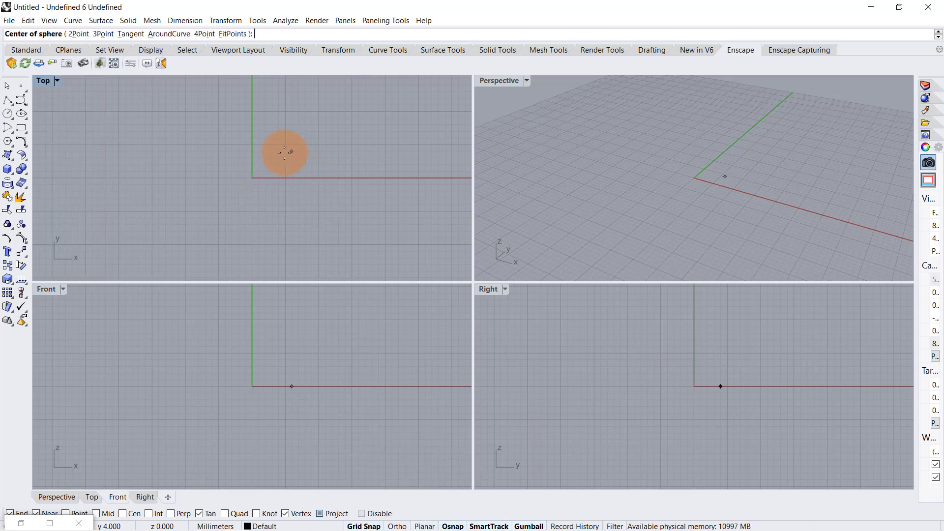
click(251, 177)
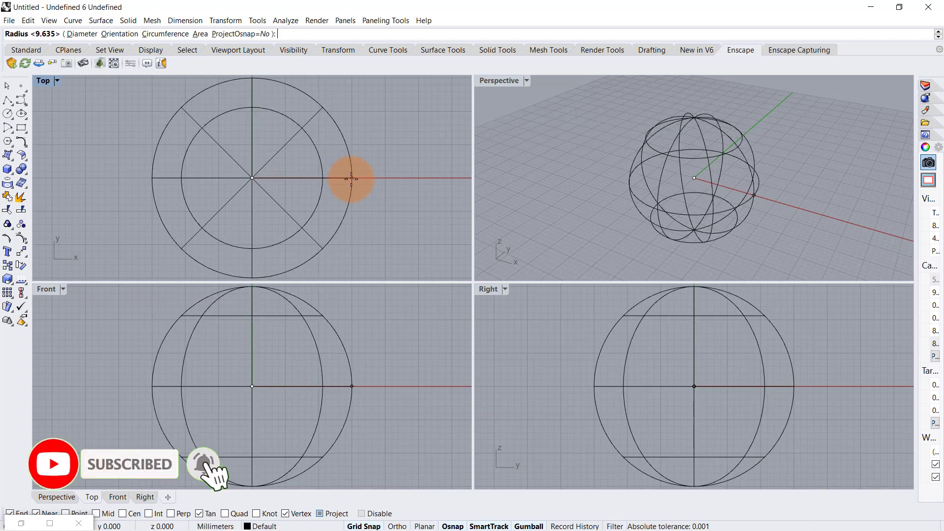
click(350, 178)
- Set the Perspective viewport to Shaded display and maximize it, keeping the sphere in view
click(527, 81)
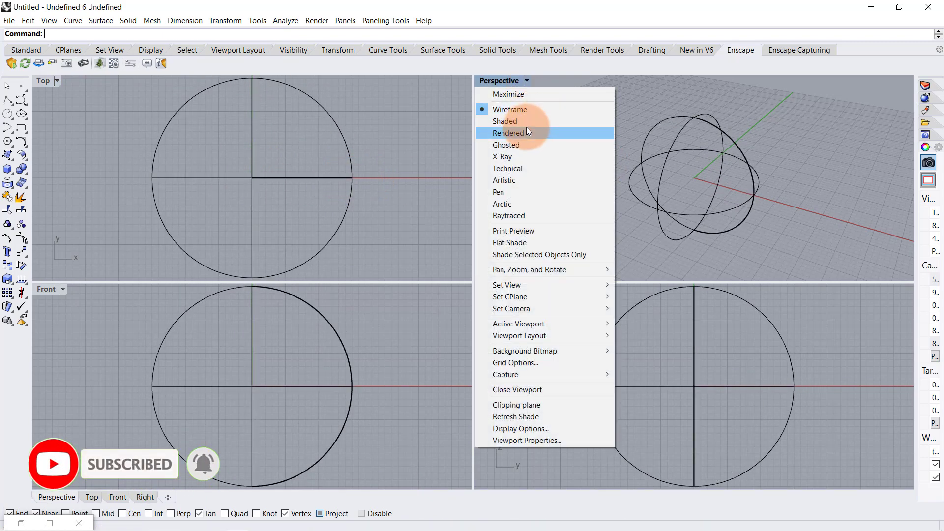
click(528, 122)
mouse_move(628, 185)
right_down()
mouse_move(801, 158)
mouse_move(650, 148)
mouse_move(506, 99)
right_up()
double_click(481, 81)
right_drag(512, 152, 679, 224)
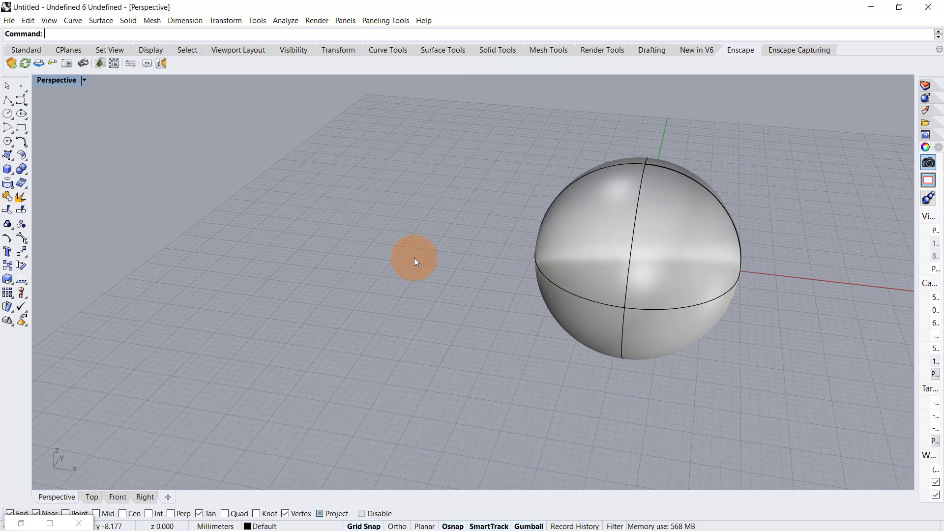
- Launch Grasshopper and add a Geometry parameter to the empty canvas
text(Grasshopper)
key(Return)
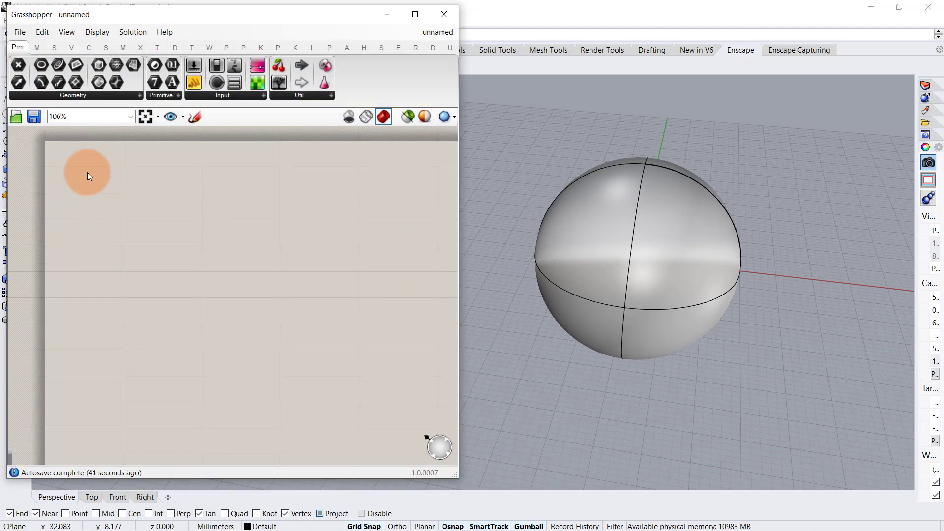
scroll(135, 228, up, 4)
double_click(172, 238)
text(ge)
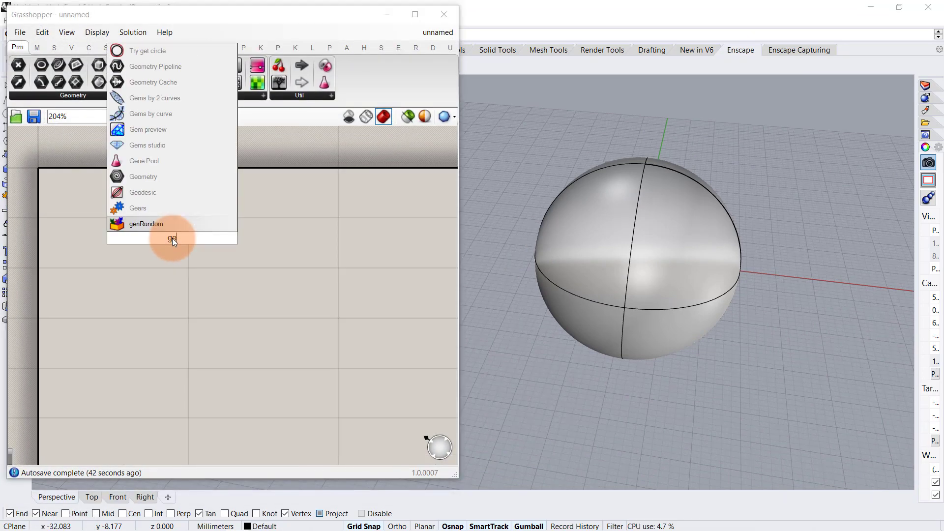
text(o)
click(169, 233)
- Reference the Rhino sphere as the single geometry of the Geo parameter
right_click(166, 242)
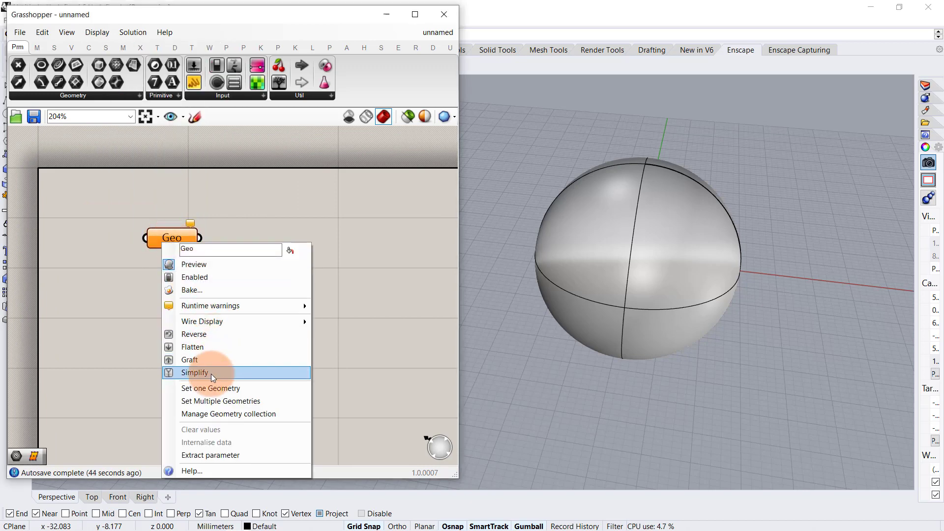
click(210, 388)
click(594, 227)
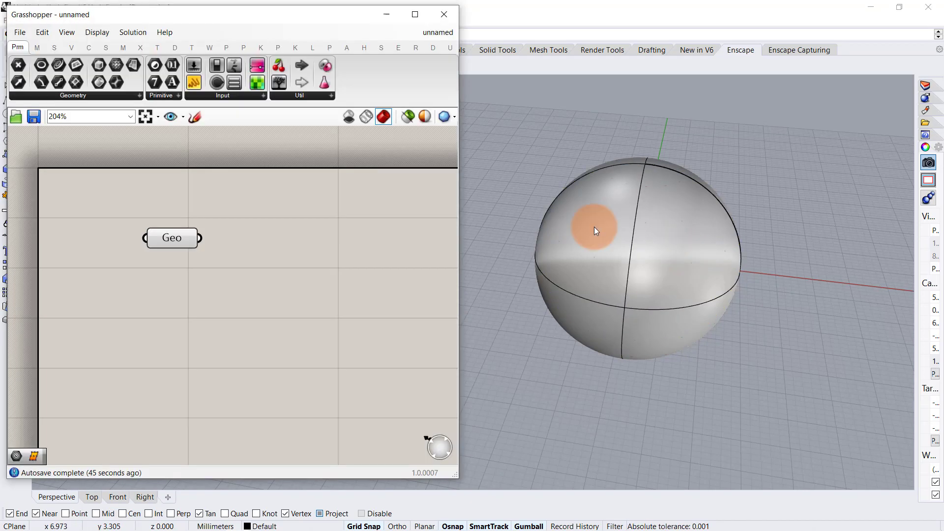
- Change the Rhino Perspective viewport to Wireframe display, then return to the Grasshopper window
click(387, 14)
click(85, 82)
click(86, 109)
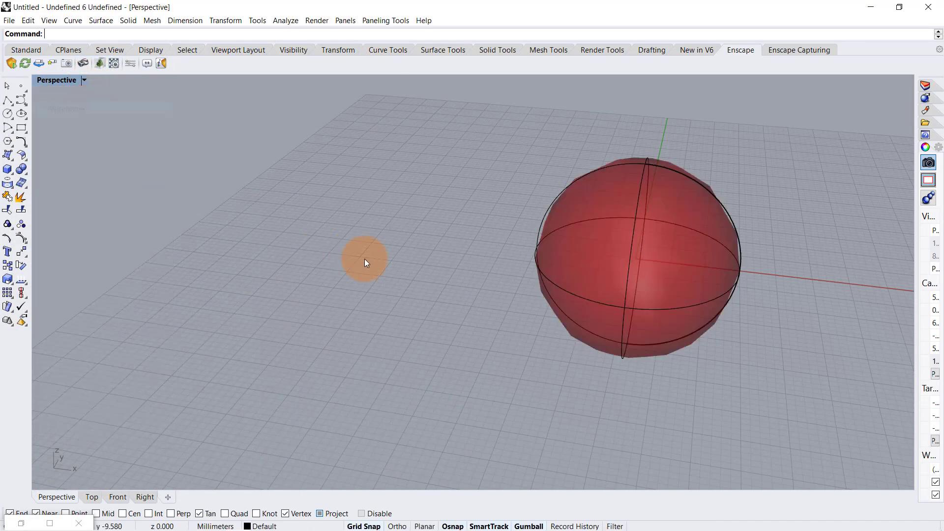
right_drag(496, 279, 492, 246)
click(21, 524)
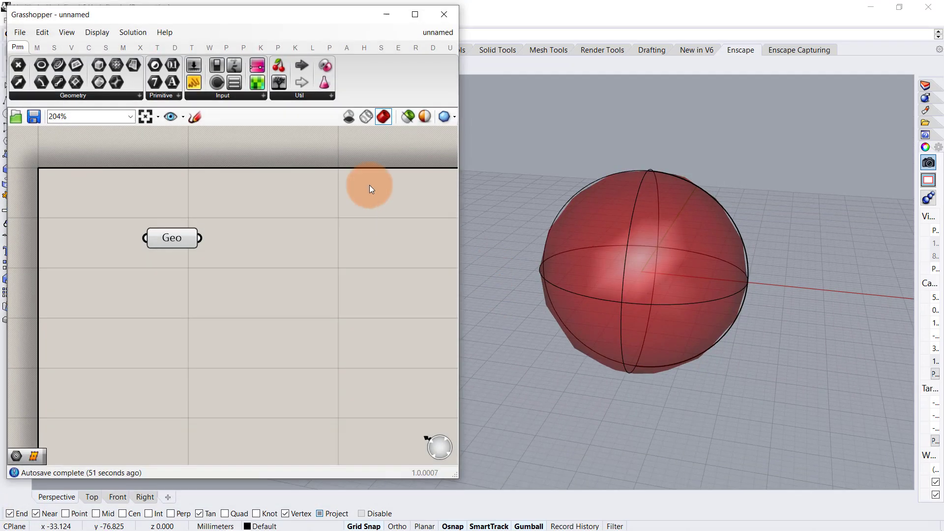
- Raise the Grasshopper preview mesh quality so the sphere displays more smoothly
click(448, 117)
click(450, 169)
right_drag(585, 237, 596, 201)
- Add a Deconstruct Brep component and connect the Geo parameter to its B input
double_click(253, 242)
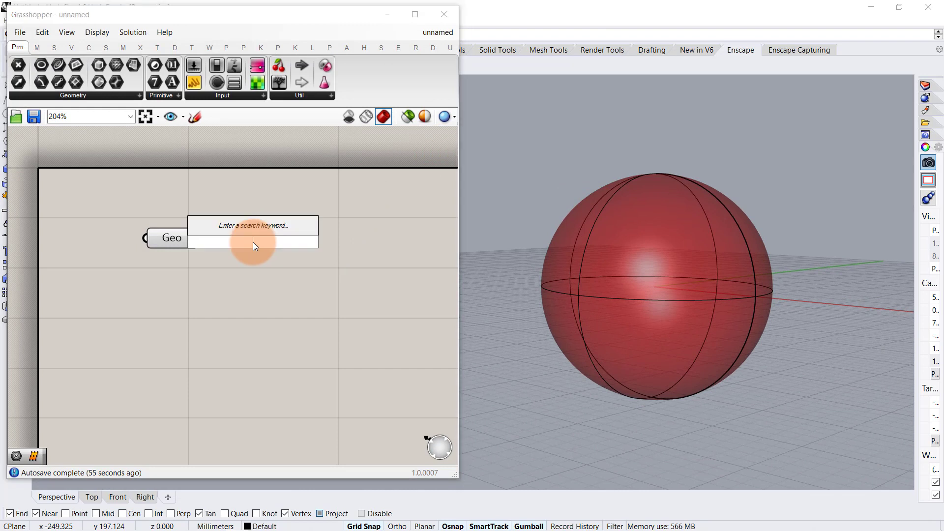
text(debre)
click(257, 228)
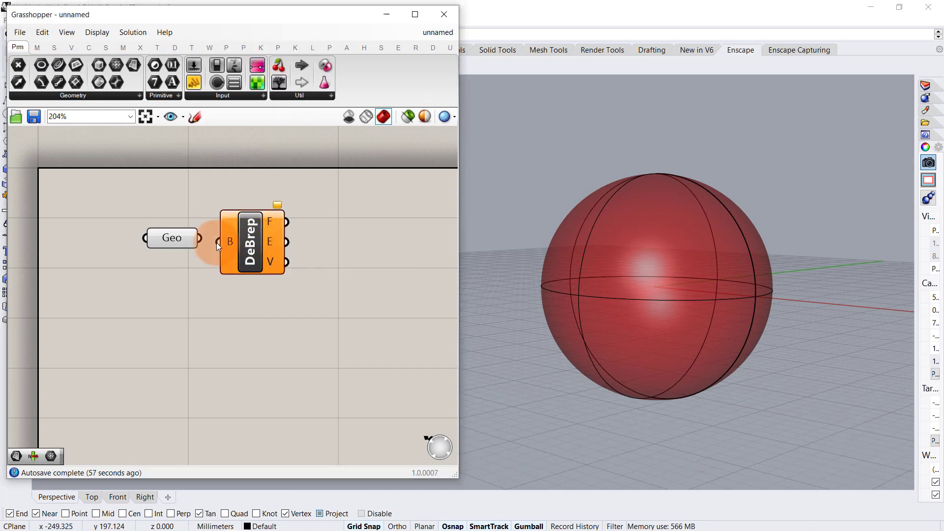
drag(201, 241, 272, 295)
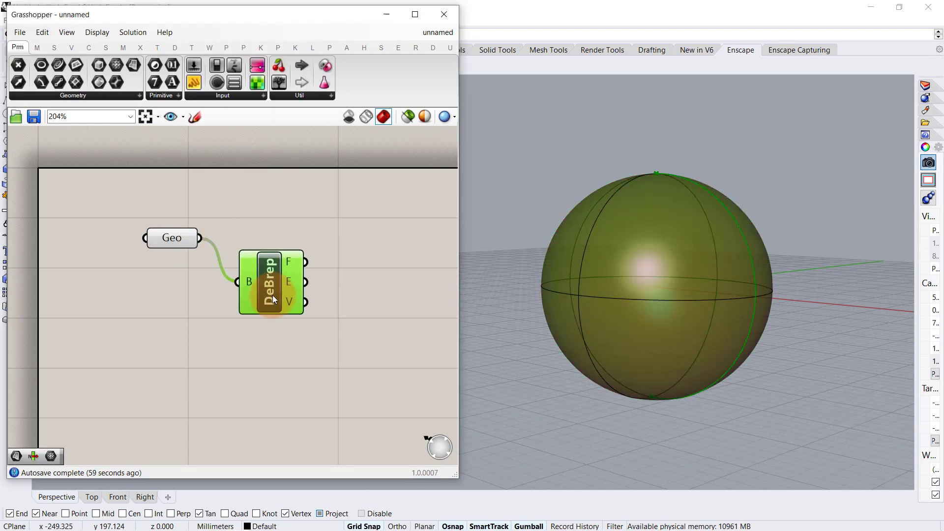
- Add a Mesh parameter beside DeBrep and feed it from the faces output F
right_drag(343, 268, 255, 270)
double_click(264, 270)
text(mesh)
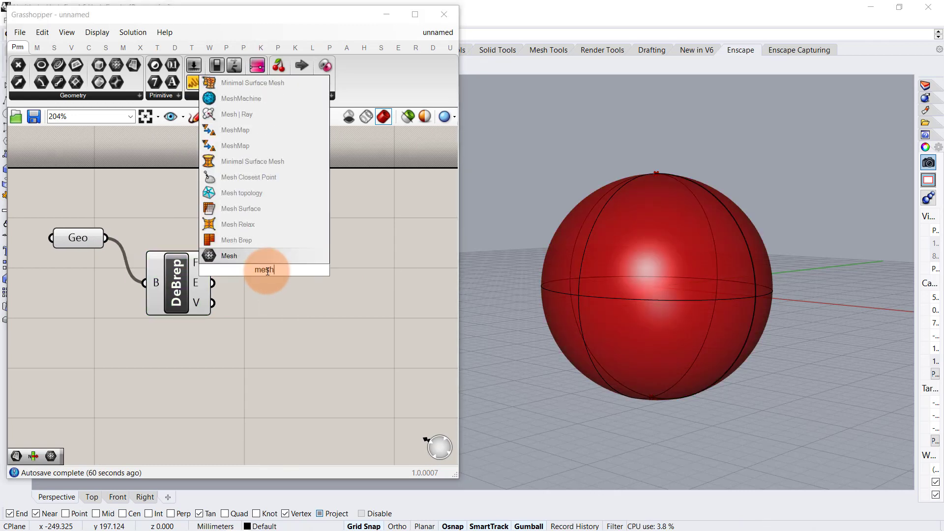
key(Return)
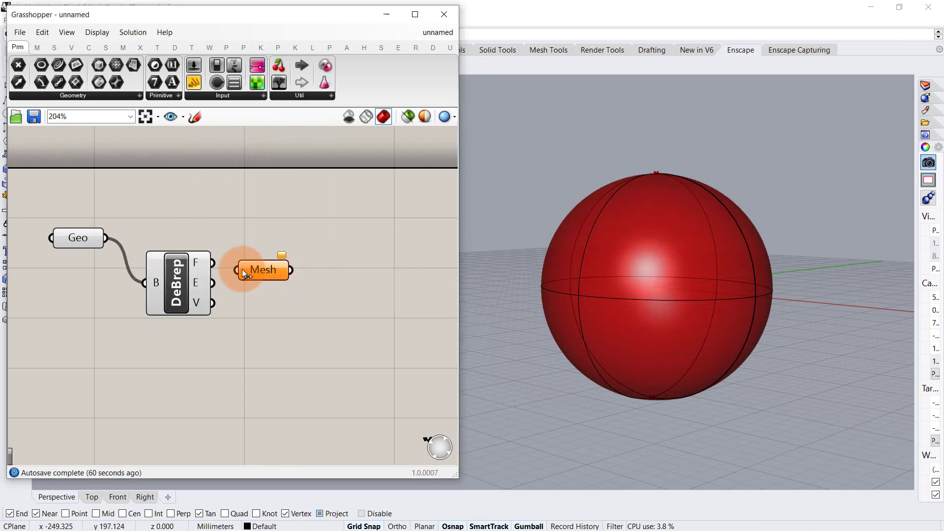
drag(211, 262, 302, 268)
click(335, 311)
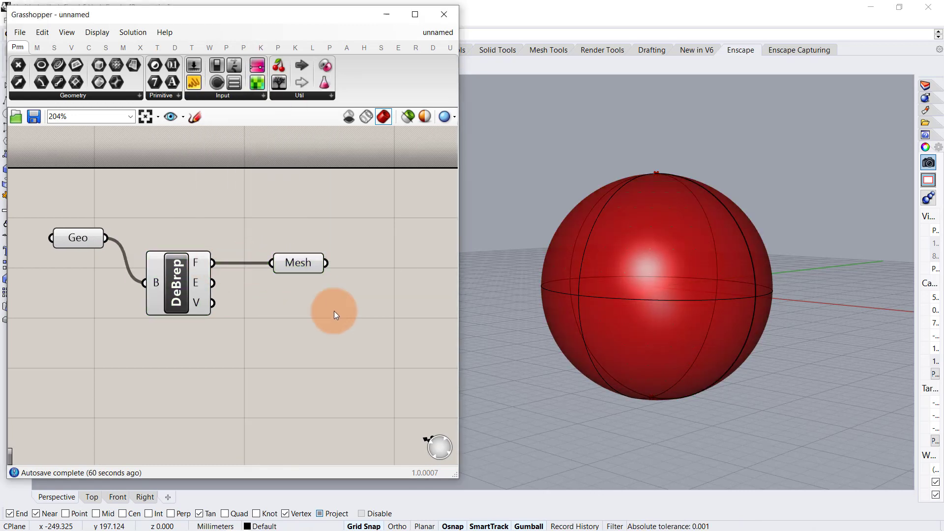
- Add a Stream Gate component and connect the Mesh parameter to its S input
right_drag(339, 308, 268, 291)
double_click(284, 285)
text(s)
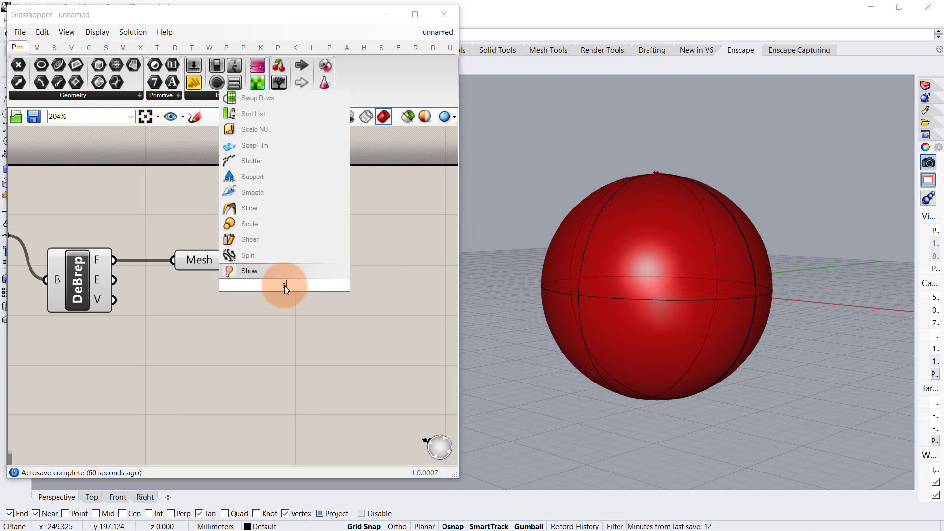
text(tream)
click(294, 273)
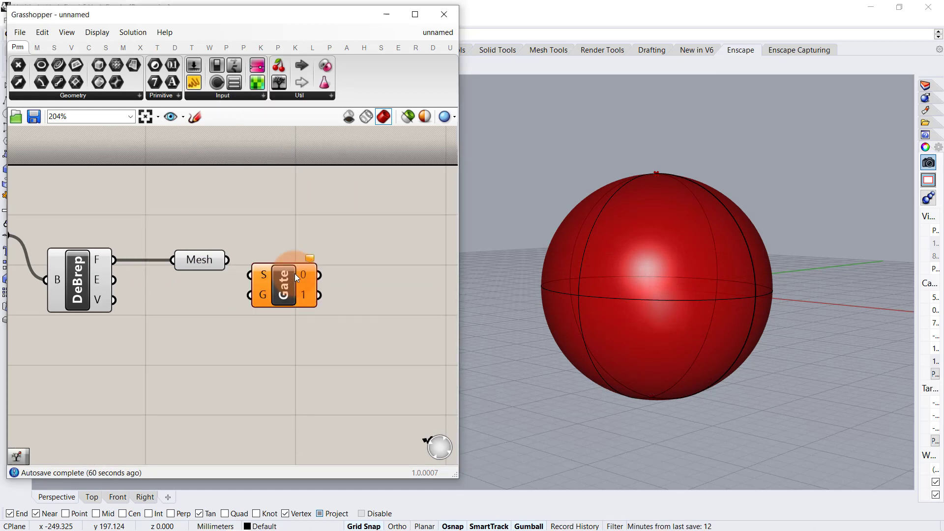
drag(246, 273, 248, 275)
drag(283, 292, 327, 325)
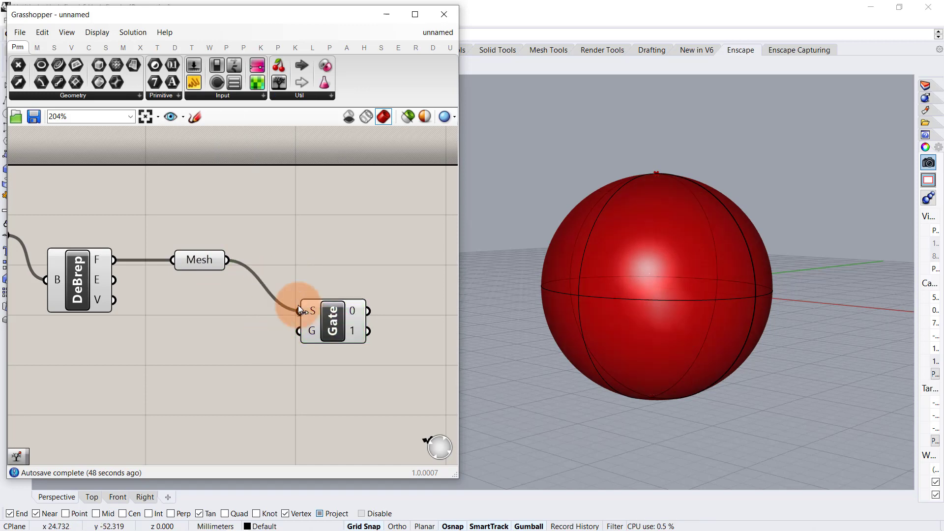
right_drag(261, 282, 285, 280)
- Turn off the preview of the Geo, DeBrep and Mesh components together
scroll(287, 282, down, 3)
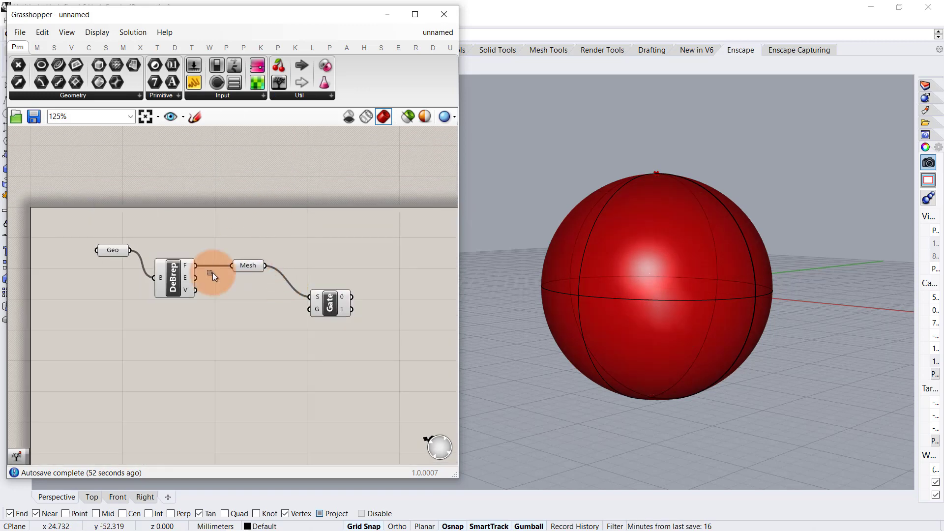
drag(213, 272, 64, 368)
middle_click(111, 390)
click(153, 360)
click(258, 309)
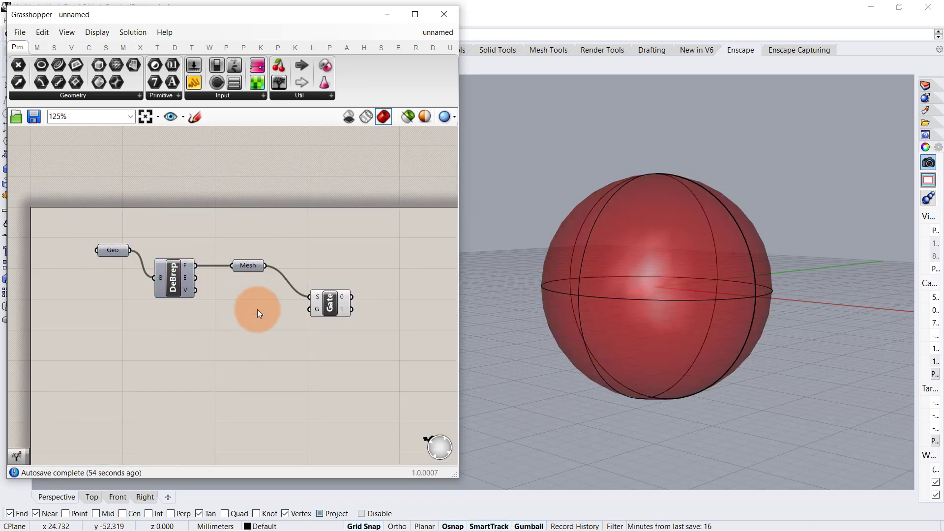
- Add a Boolean Toggle, connect it to the stream gate's G input and set it to True
scroll(288, 306, up, 4)
double_click(218, 369)
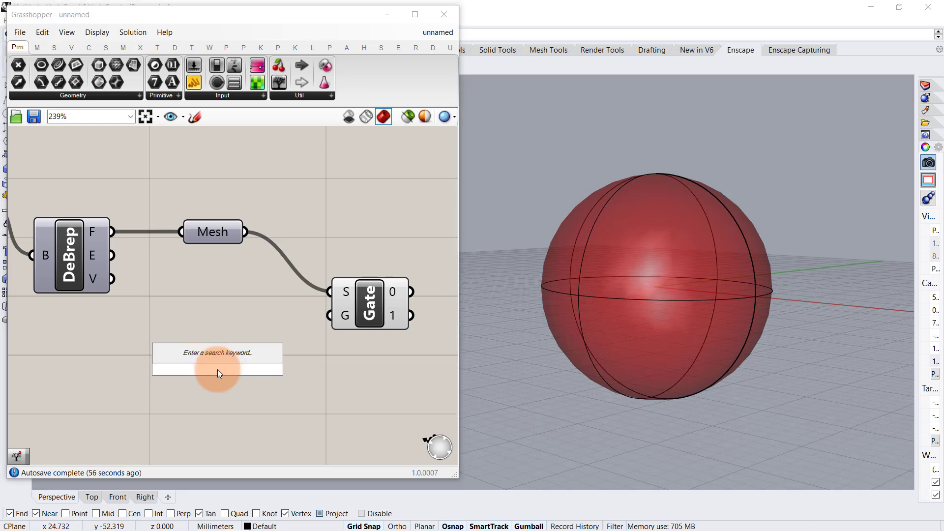
text(togg)
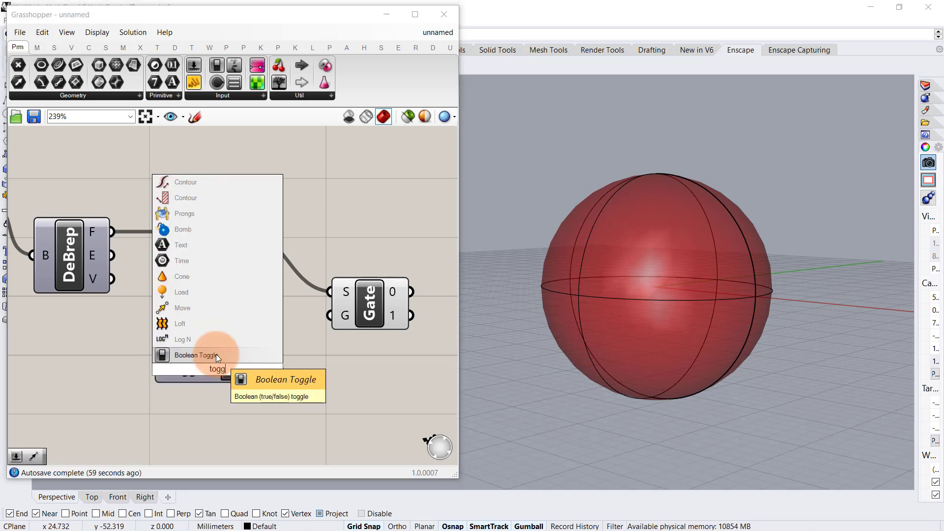
click(216, 354)
drag(282, 369, 317, 330)
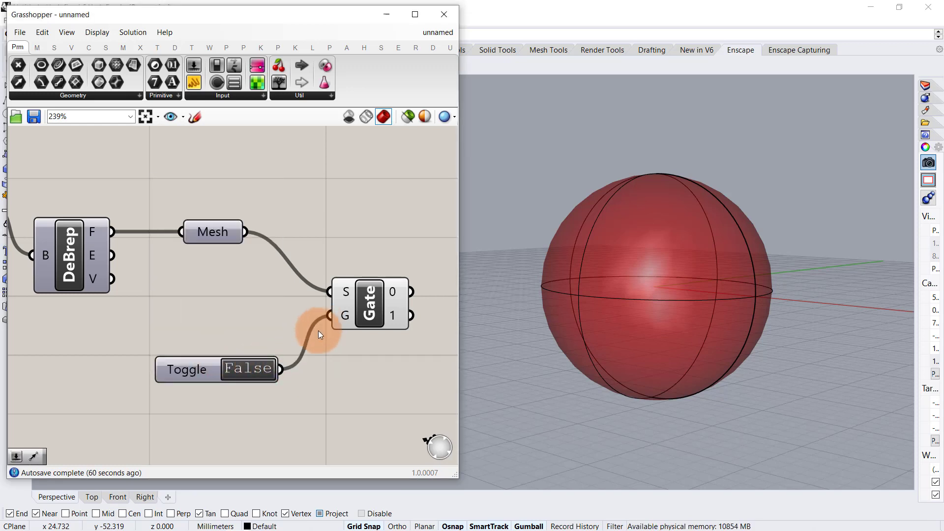
click(246, 374)
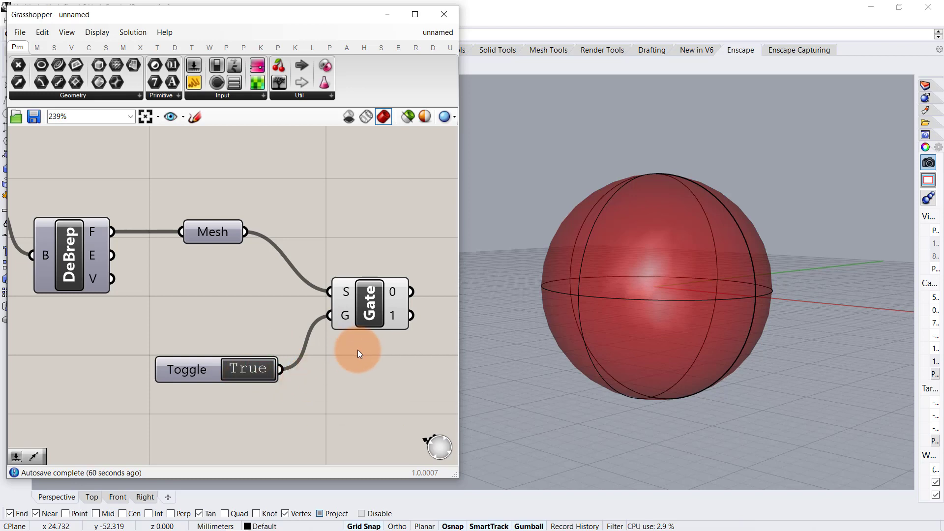
- Add Weaverbird's Split Triangles Subdivision component and connect the gate's output 1 to its M input
right_drag(358, 350, 223, 323)
double_click(343, 323)
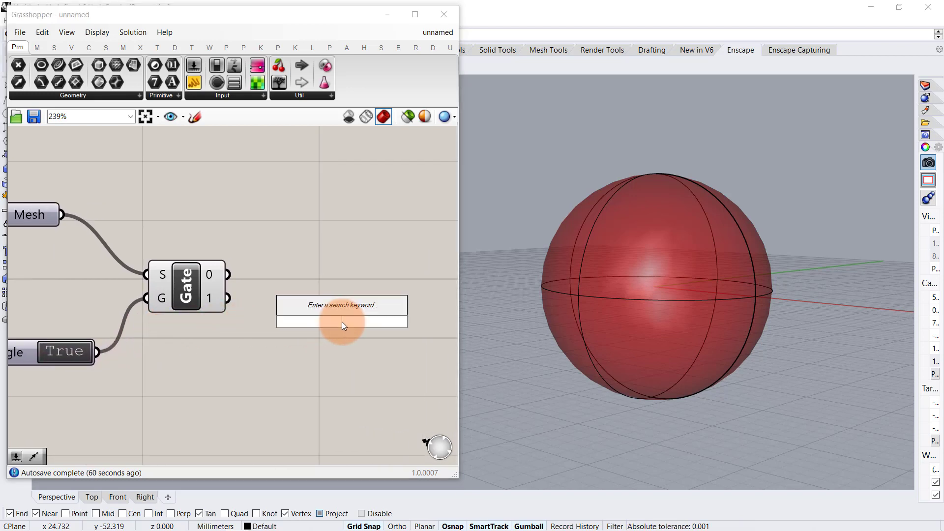
text(wb)
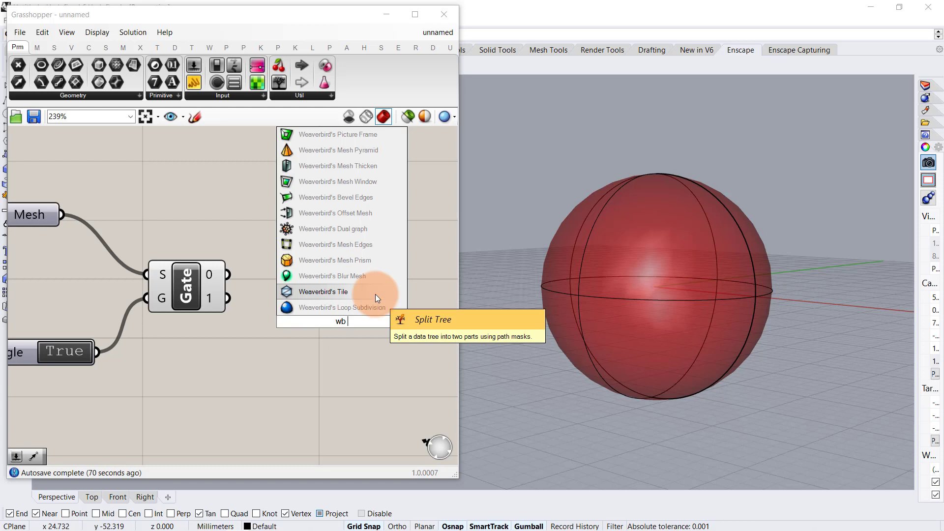
text( tria)
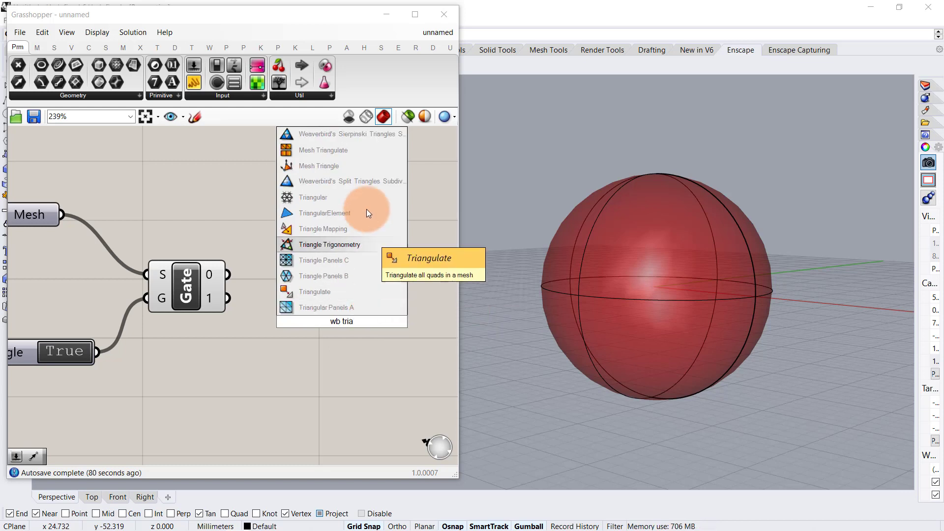
key(Return)
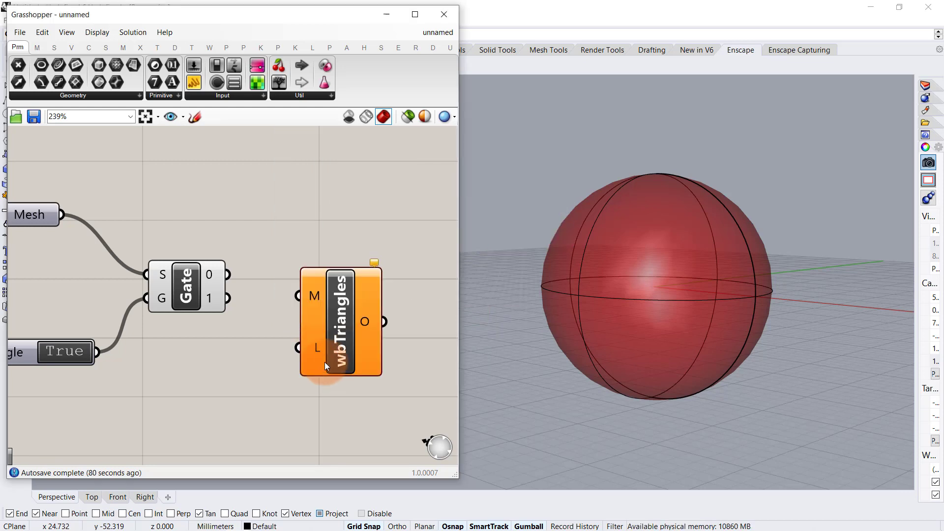
drag(232, 298, 337, 346)
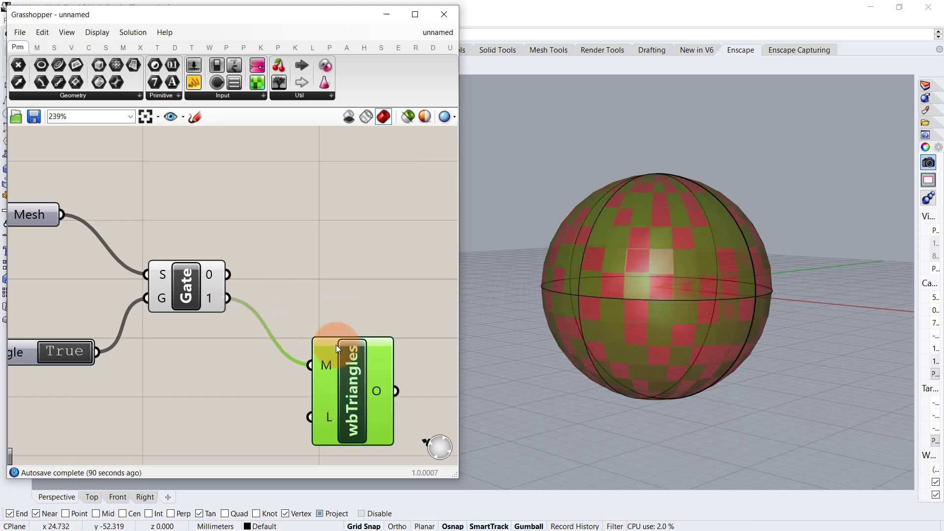
- Create a number slider with value 2 and connect it to the L input of wbTriangles
scroll(124, 410, down, 2)
double_click(125, 411)
text(2)
key(Return)
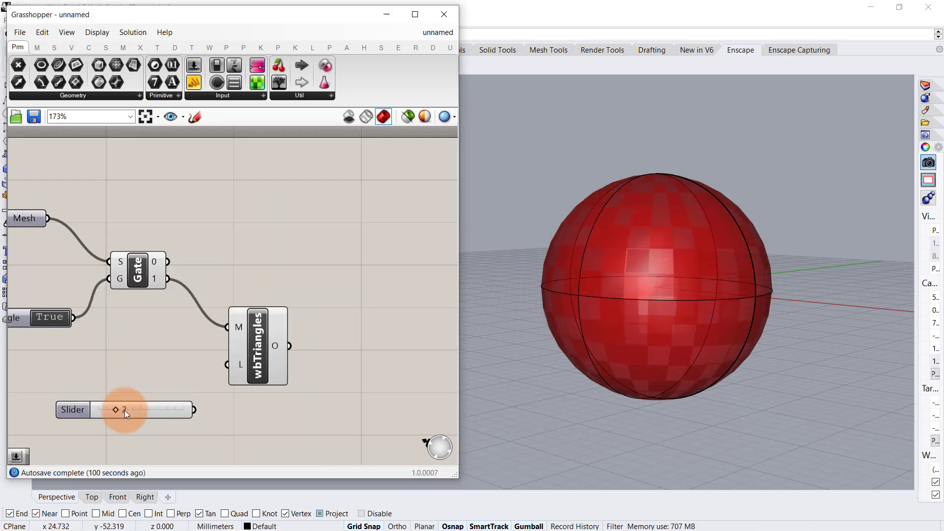
drag(223, 379, 219, 377)
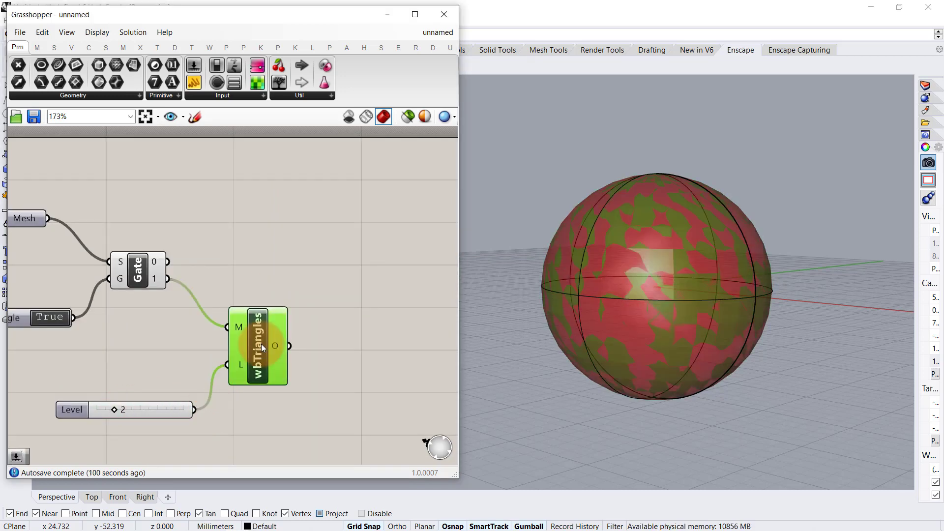
click(123, 330)
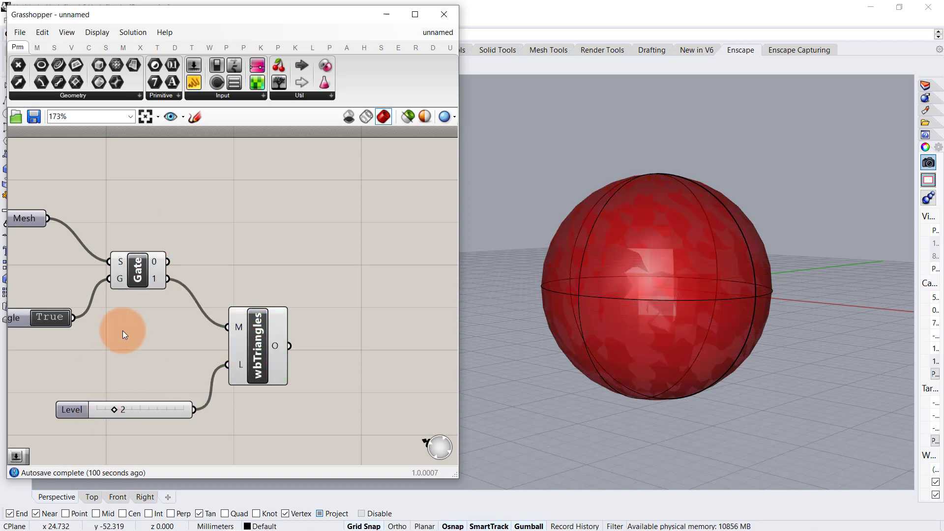
- Turn off the preview of the stream gate component
middle_click(123, 331)
drag(174, 211, 135, 294)
middle_click(136, 294)
click(174, 255)
click(362, 295)
mouse_move(598, 278)
right_down()
mouse_move(632, 312)
mouse_move(644, 270)
mouse_move(595, 273)
right_up()
scroll(587, 309, up, 2)
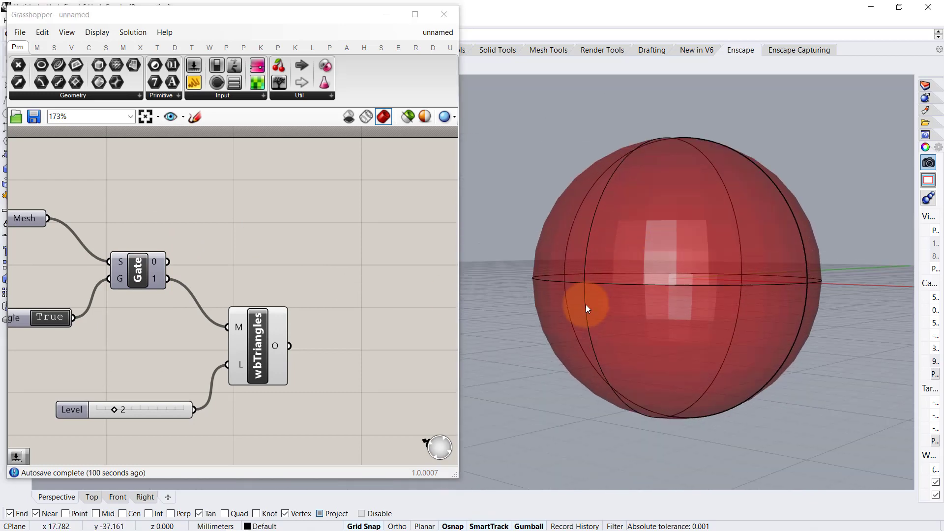
- Set the Level slider feeding wbTriangles to 1
click(114, 414)
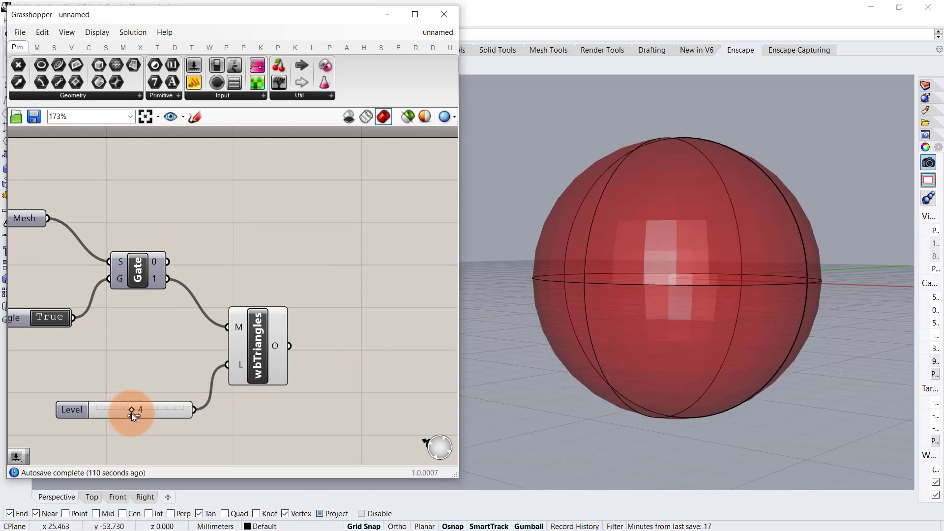
mouse_move(117, 408)
mouse_down()
mouse_move(90, 407)
mouse_move(106, 409)
mouse_up()
click(267, 329)
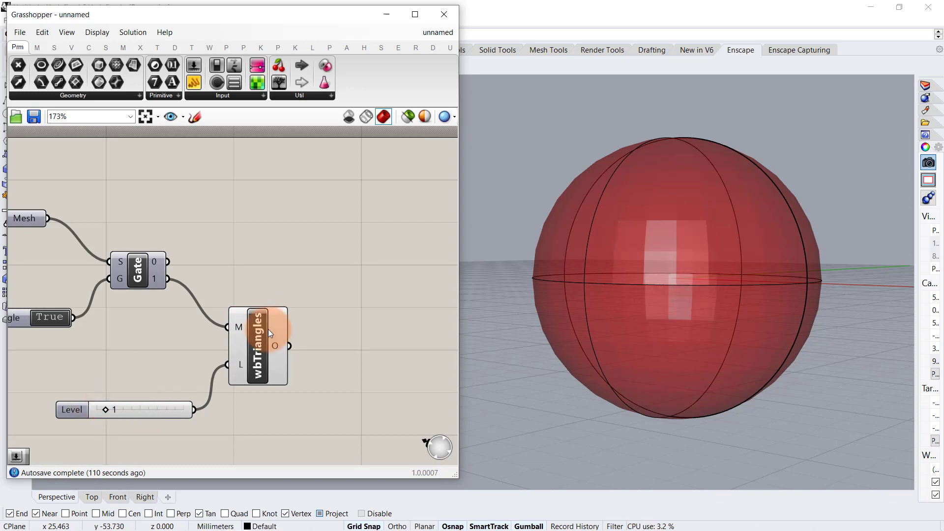
click(284, 244)
- Add a Face Normals component and connect wbTriangles' O output to its M input
scroll(298, 277, down, 1)
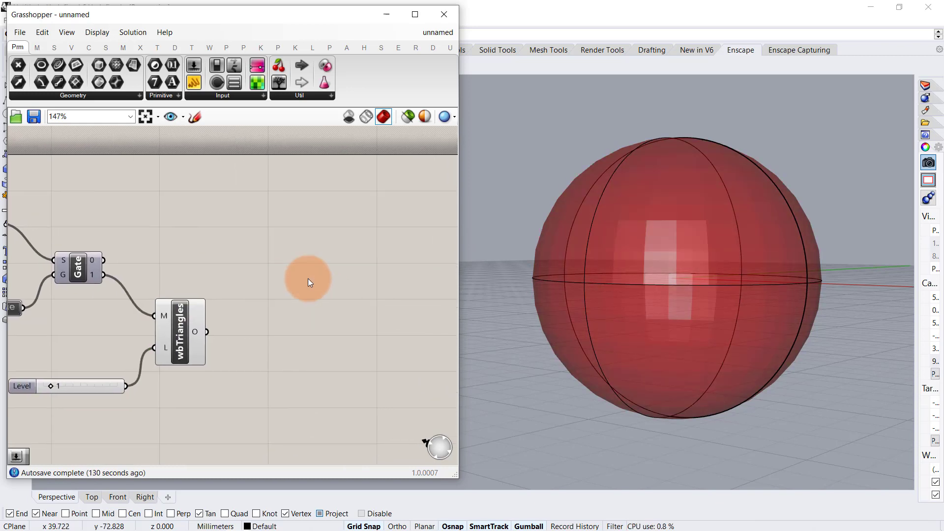
double_click(308, 279)
text(face)
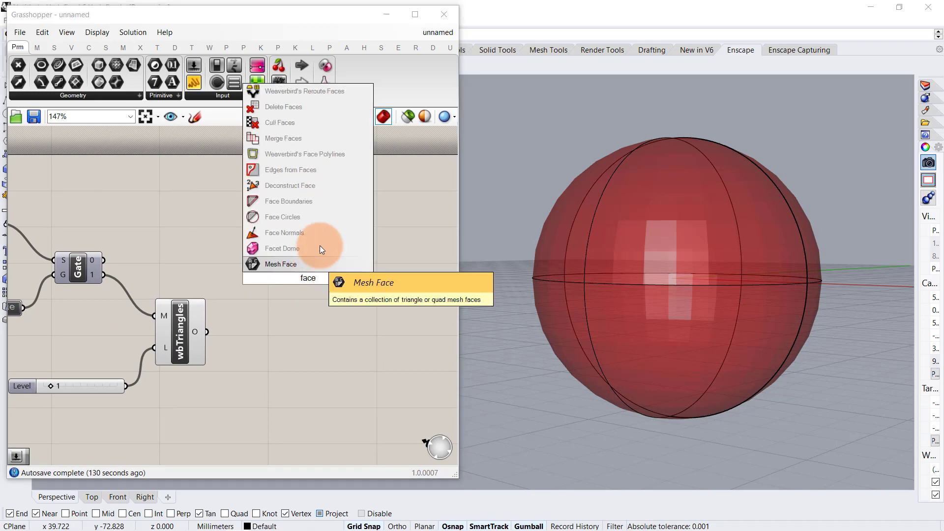
click(295, 233)
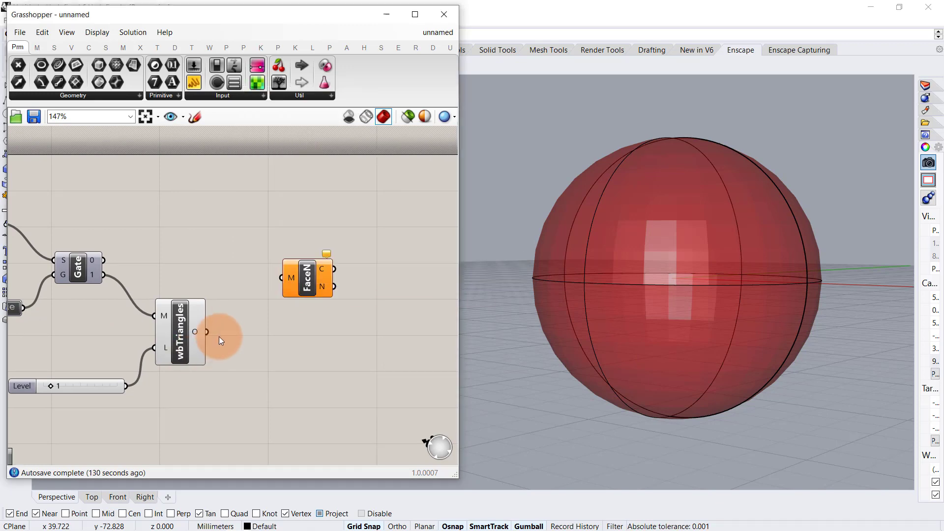
drag(246, 297, 302, 270)
click(342, 305)
- Add a Multiplication component and connect the C output of Face Normals to its A input
right_drag(367, 312, 295, 311)
double_click(343, 273)
text(mul)
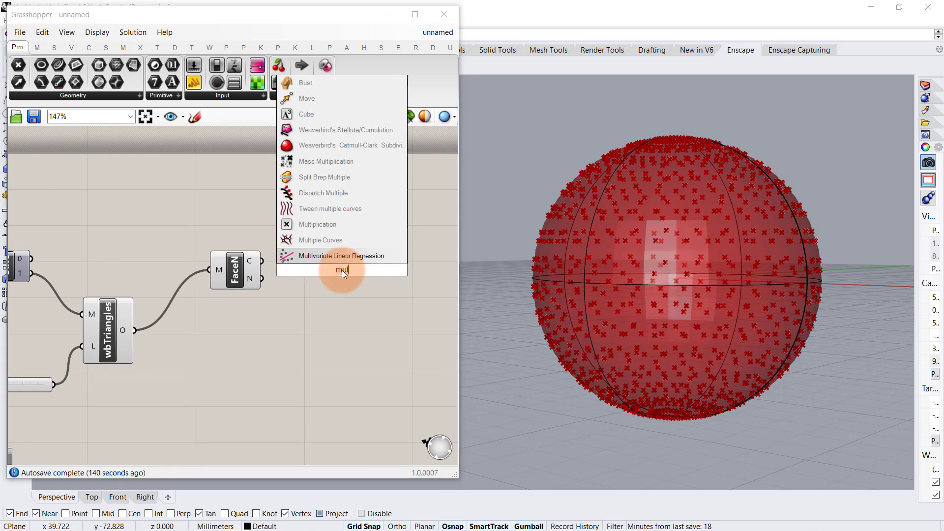
click(347, 224)
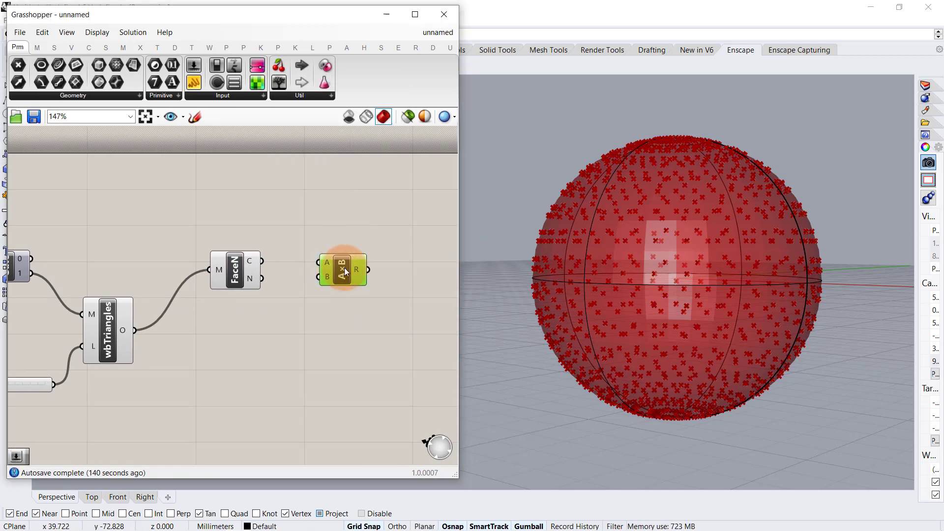
drag(261, 261, 373, 265)
click(288, 235)
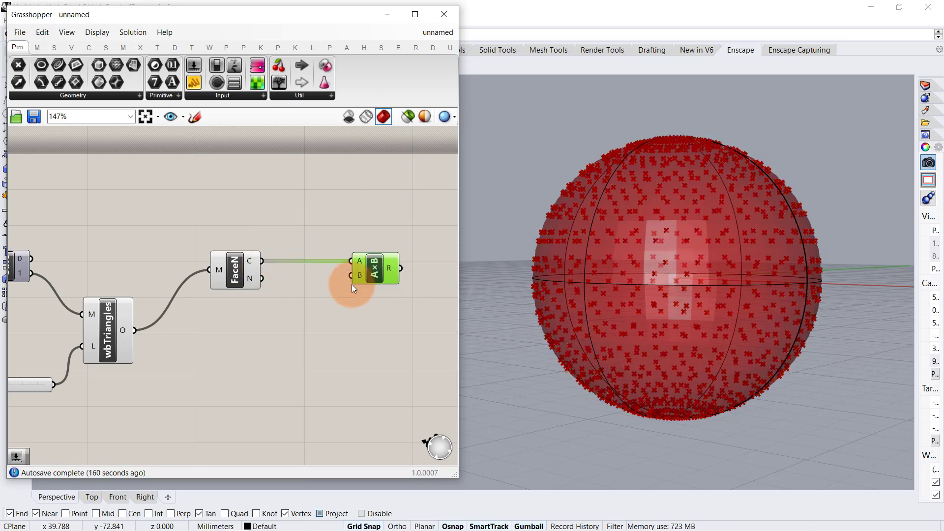
- Add a Move component and connect the multiplication's R output to its T input
right_drag(352, 285, 288, 283)
double_click(371, 299)
text(mo)
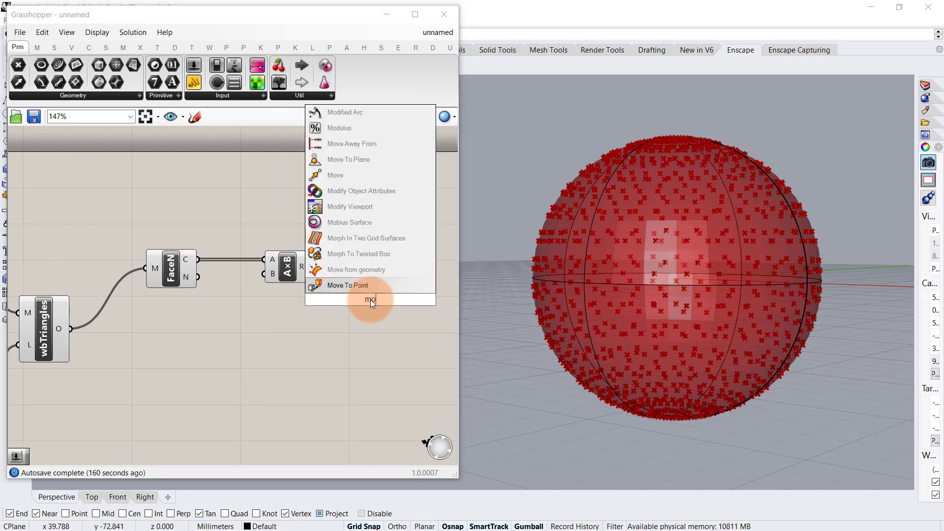
text(ve)
key(Return)
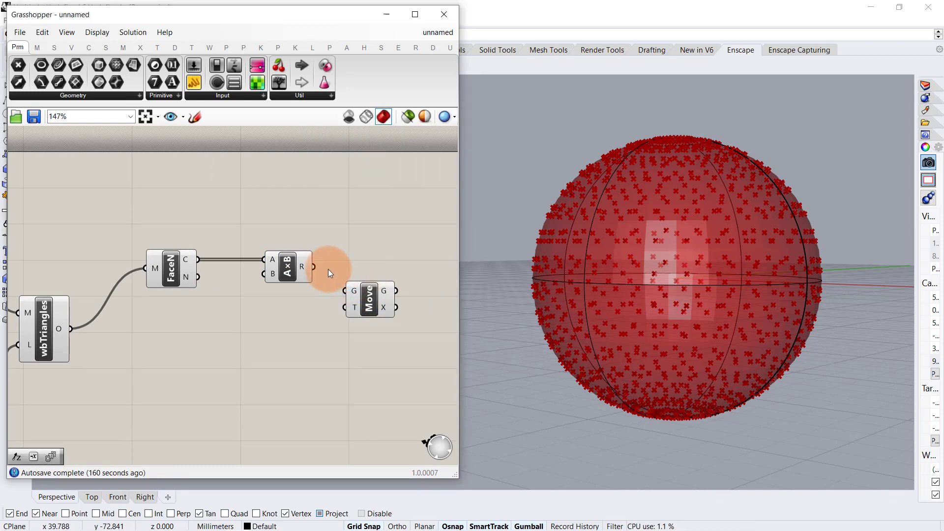
drag(333, 309, 377, 314)
click(319, 338)
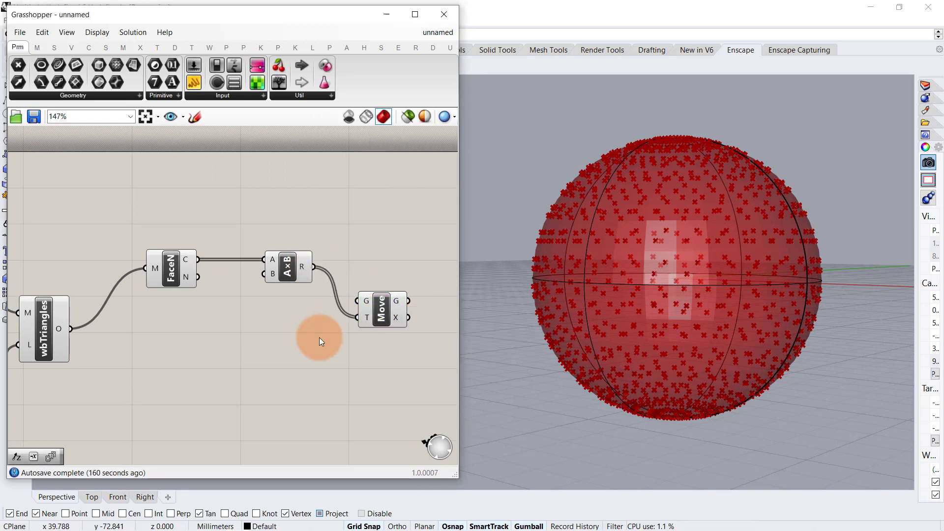
- Create a number slider with value 2.50 and connect it to the multiplication's B input
double_click(190, 228)
text(2.50)
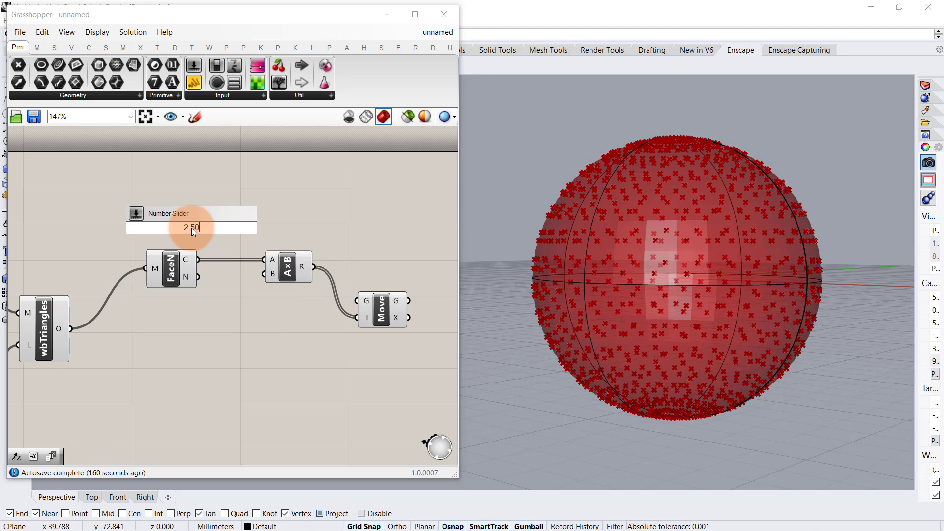
key(Return)
drag(250, 228, 261, 275)
- Set the multiplication's B slider to 2.00
double_click(201, 233)
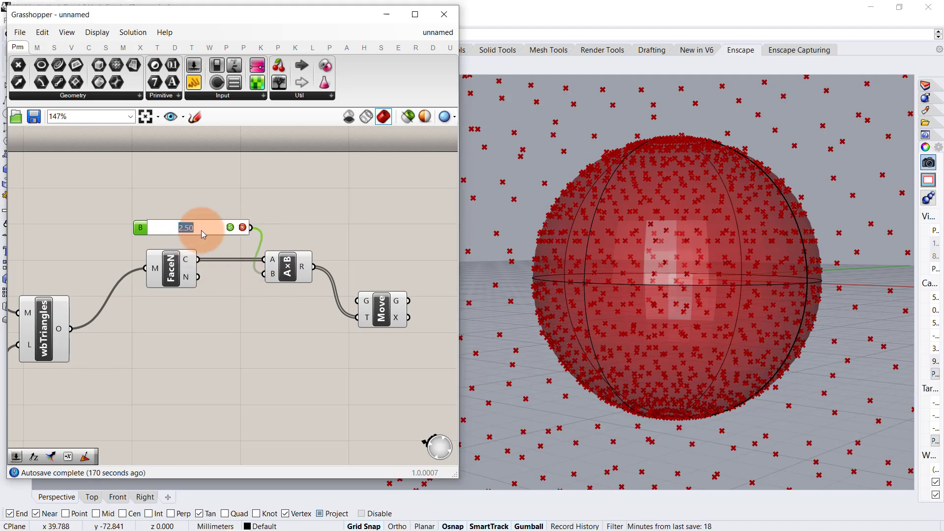
text(2)
key(Return)
click(234, 191)
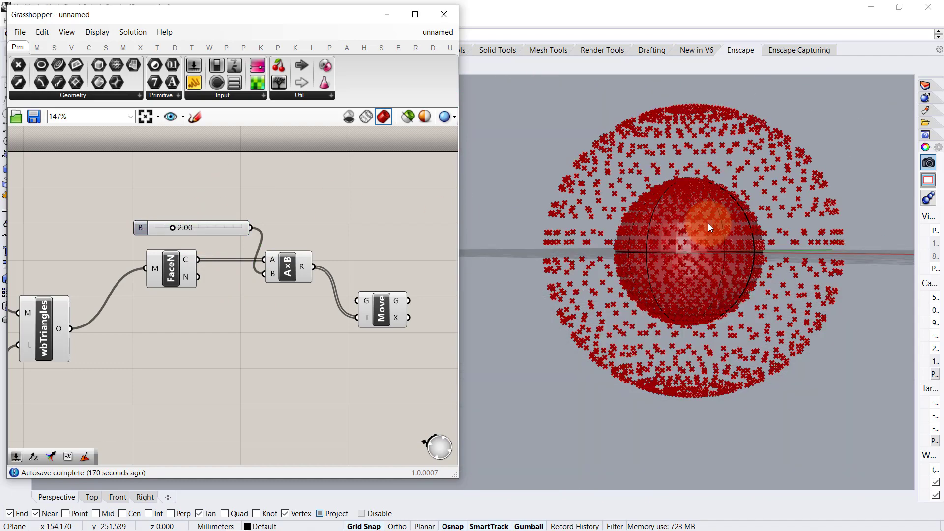
- Set the multiplication's B slider to 1.07 and check the moved points around the sphere
scroll(708, 223, down, 5)
scroll(705, 215, up, 4)
scroll(143, 225, up, 4)
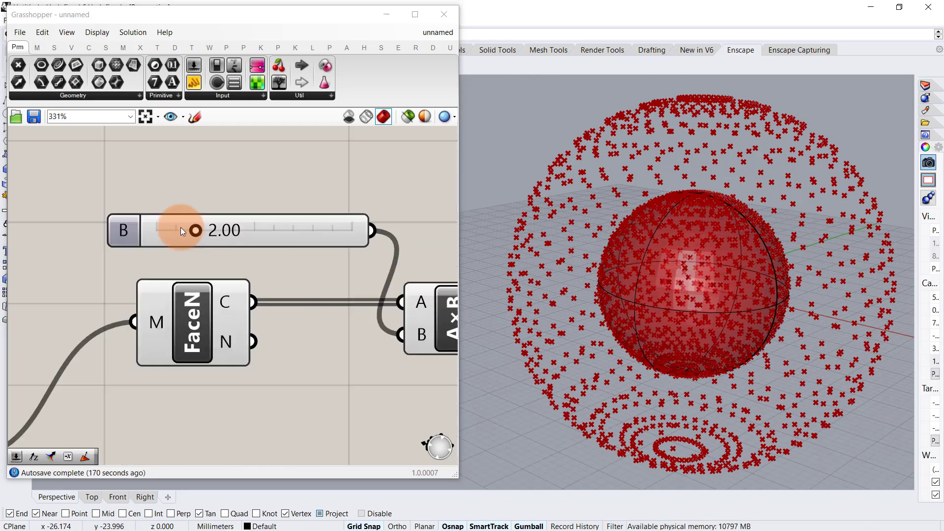
drag(193, 234, 175, 232)
right_drag(650, 323, 678, 336)
scroll(777, 276, up, 6)
scroll(676, 335, down, 2)
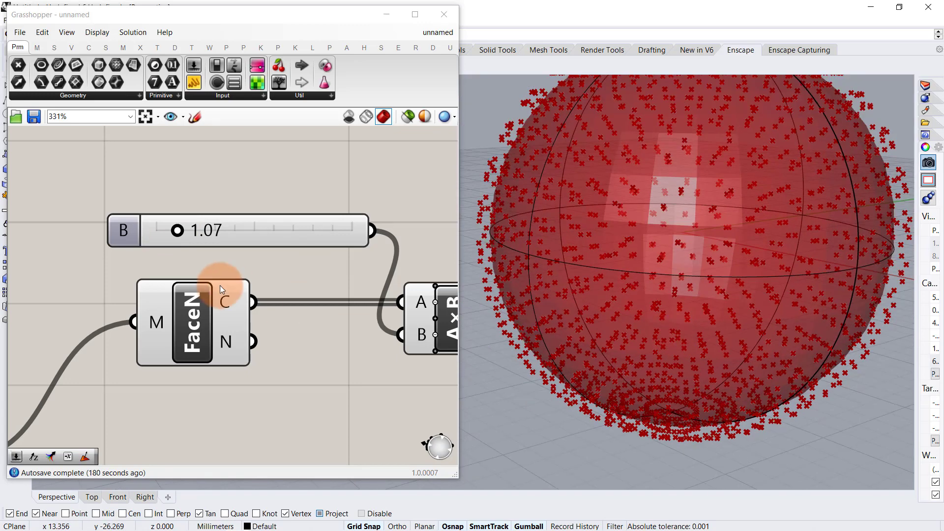
- Add Weaverbird's Face Polylines component below Face Normals and connect wbTriangles' O output to its M input
scroll(619, 261, down, 3)
scroll(247, 310, down, 1)
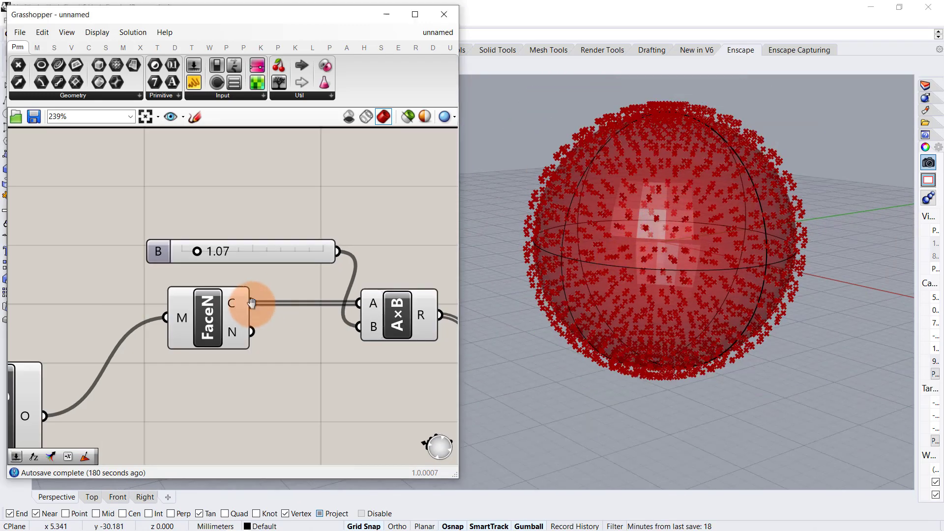
right_drag(246, 310, 182, 236)
scroll(178, 235, down, 2)
scroll(179, 235, down, 2)
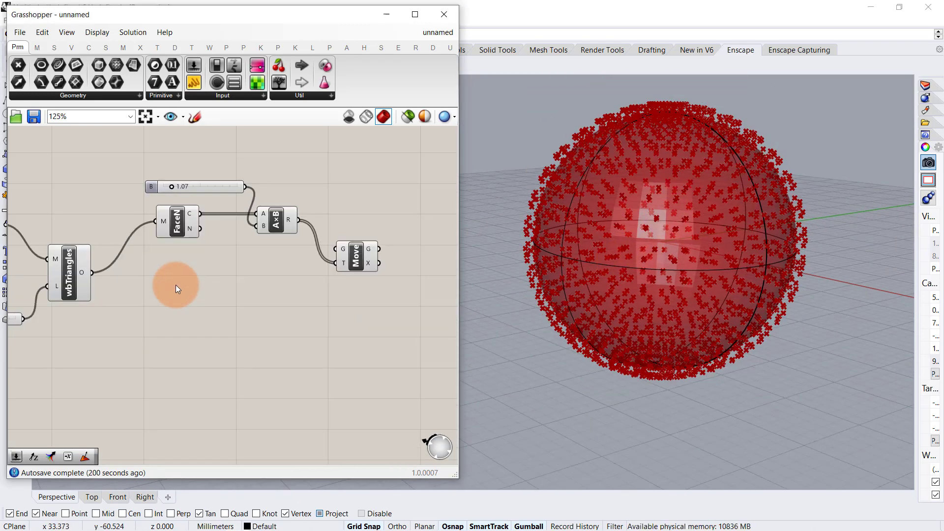
double_click(175, 285)
text(wb)
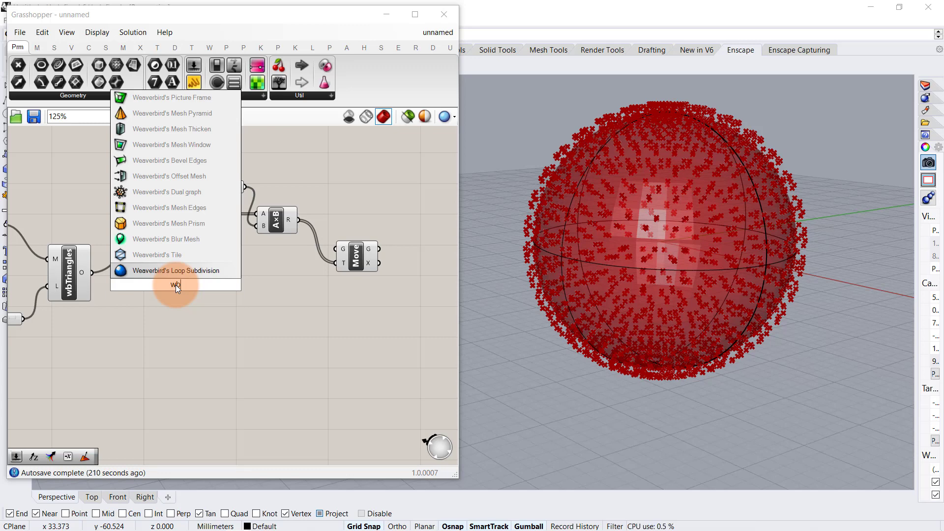
text(fa)
click(190, 270)
scroll(156, 277, up, 3)
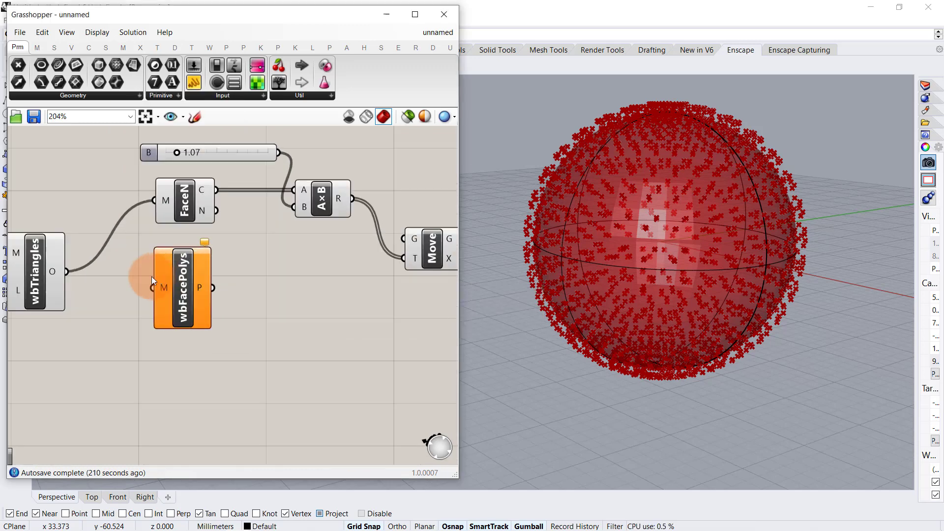
drag(52, 273, 162, 297)
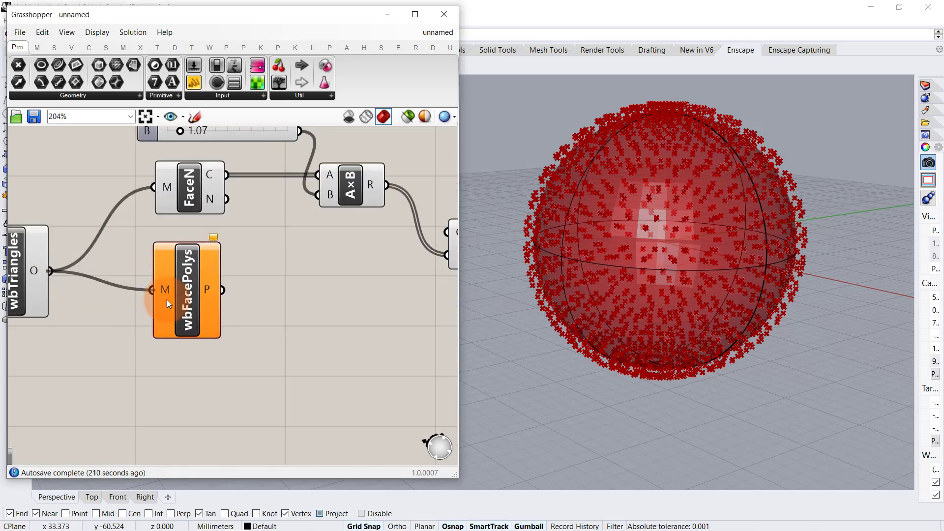
click(270, 293)
- Reposition the wbFacePolys component and place a duplicate of it lower on the canvas
scroll(271, 285, down, 2)
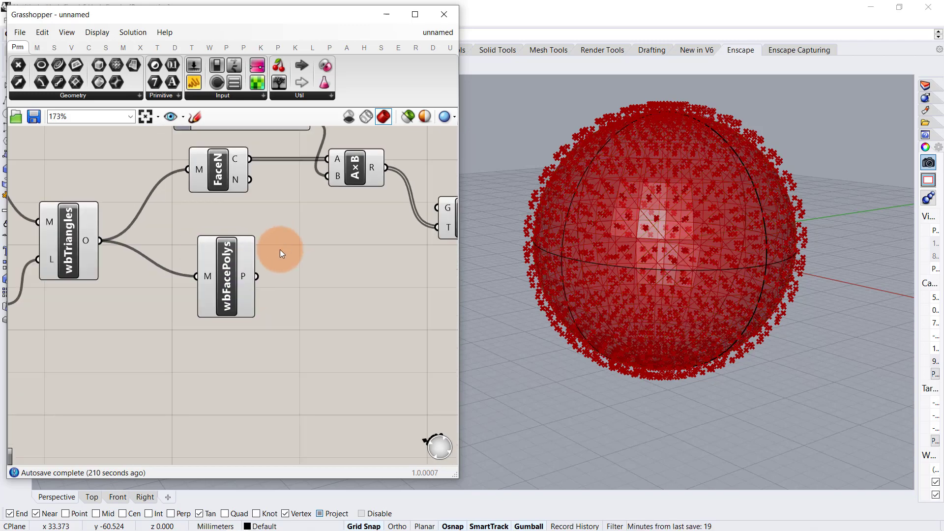
drag(223, 285, 239, 264)
drag(287, 419, 340, 408)
- Add Weaverbird's Mesh Window component below wbTriangles and connect wbTriangles' O output to its M input
double_click(143, 365)
text(w)
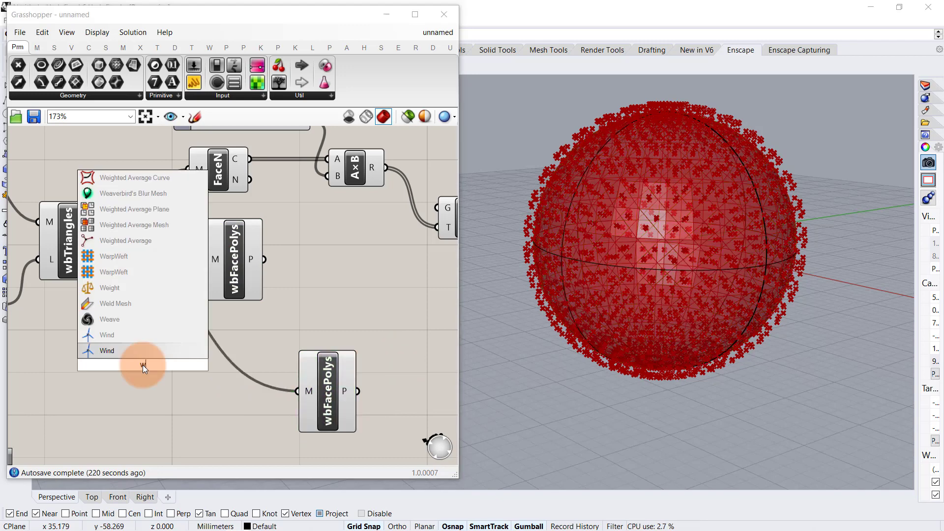
text(b ww)
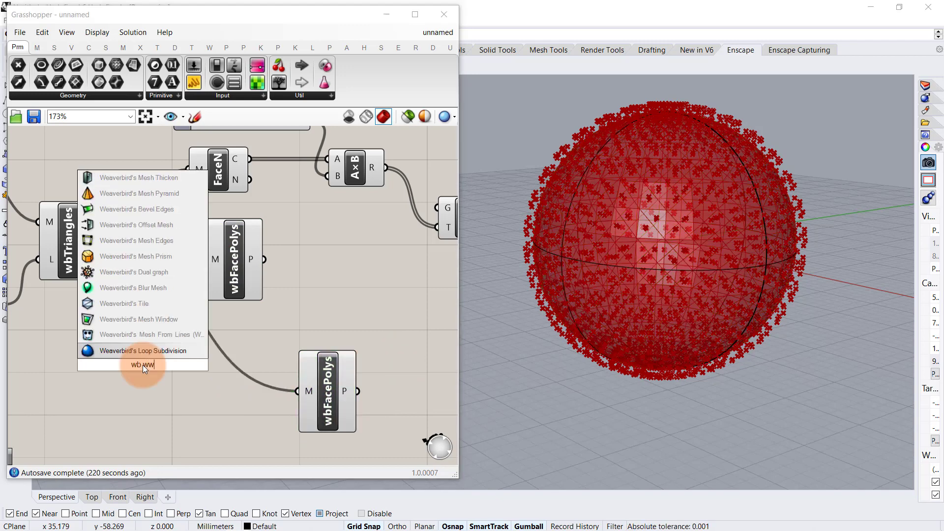
key(BackSpace)
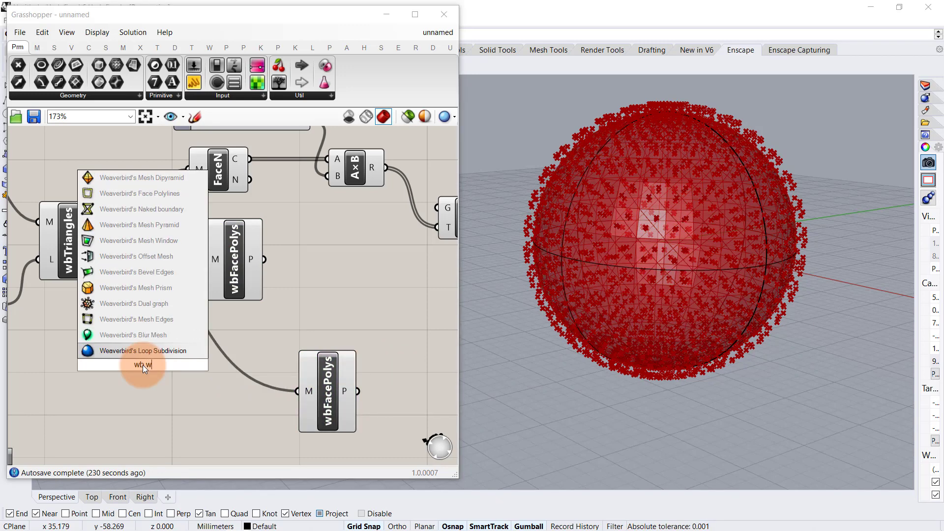
text(i)
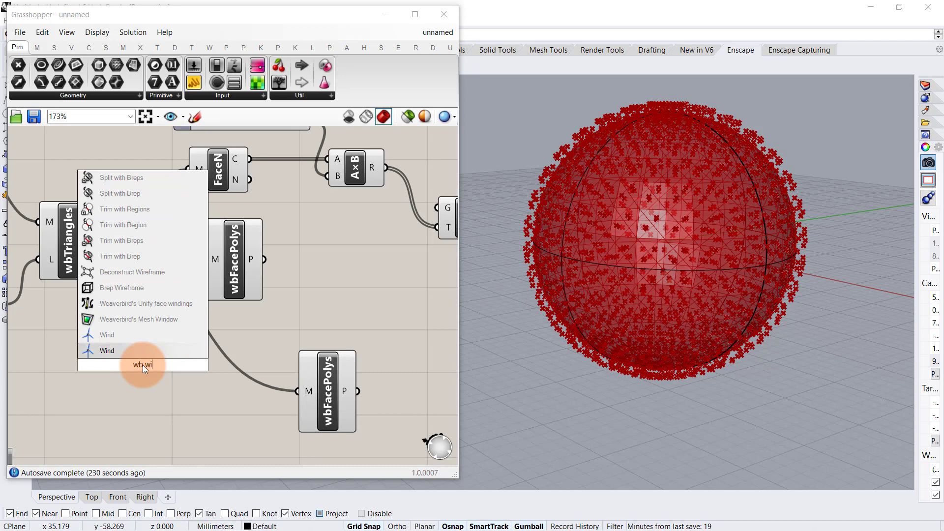
click(170, 322)
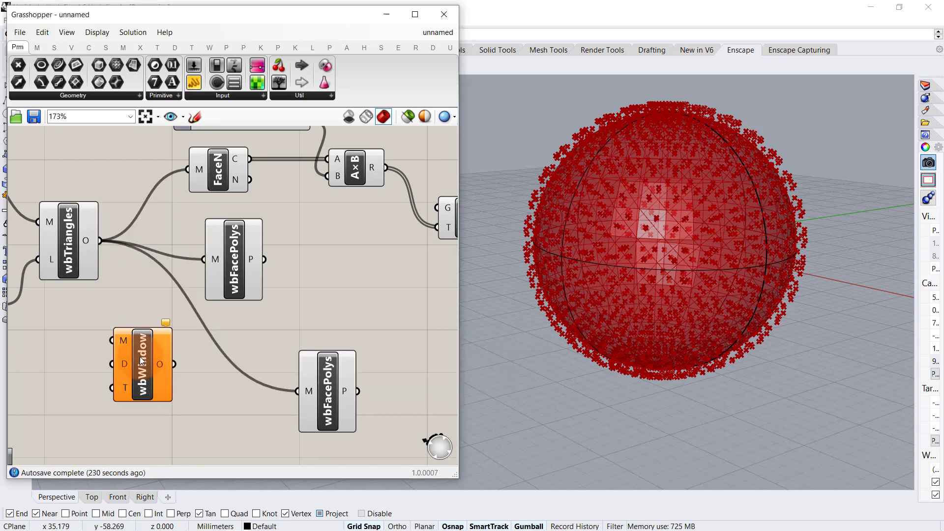
click(230, 411)
- Create a number slider with value 2.50, connect it to wbWindow's D input and place it beside the component
right_drag(232, 386, 308, 331)
double_click(66, 332)
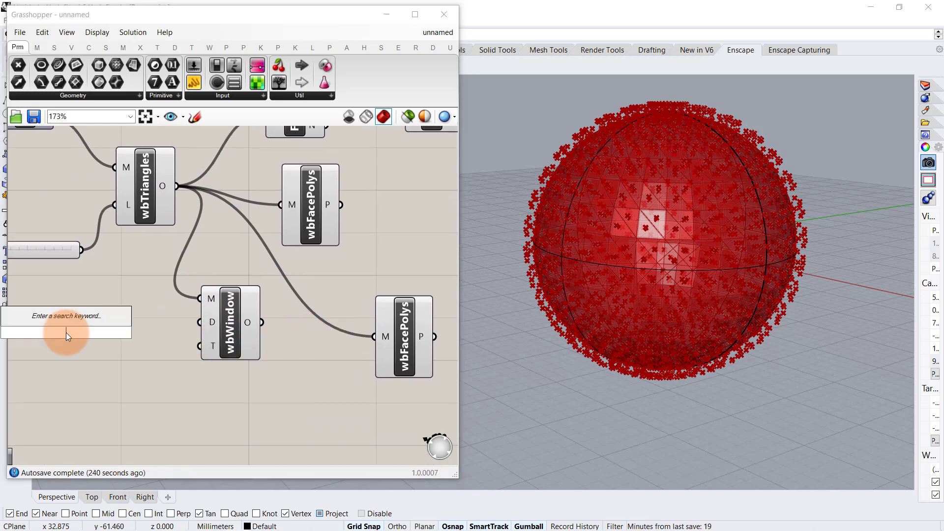
text(2.5)
key(Return)
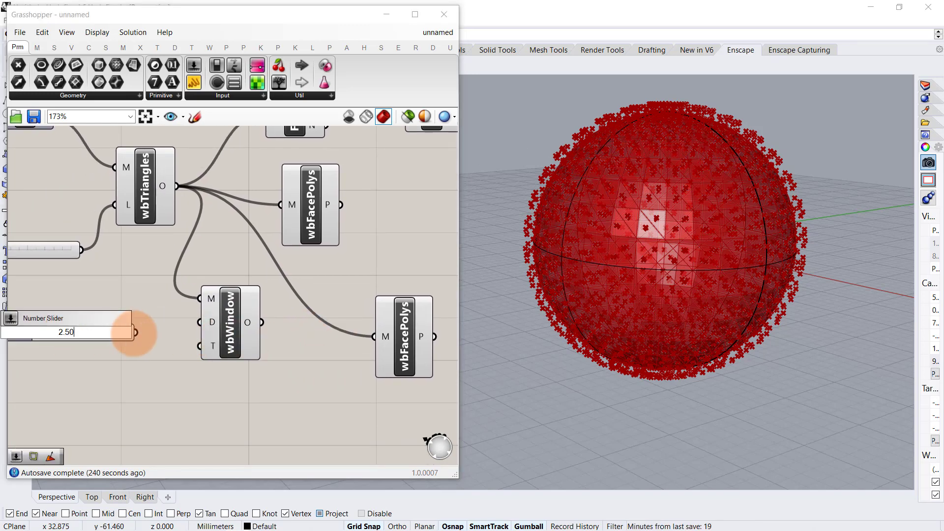
drag(137, 332, 200, 322)
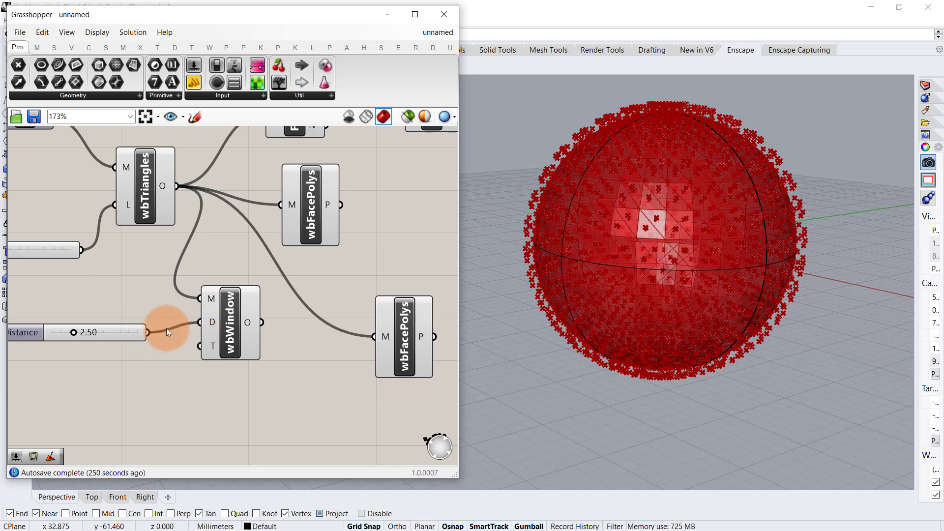
drag(130, 336, 153, 331)
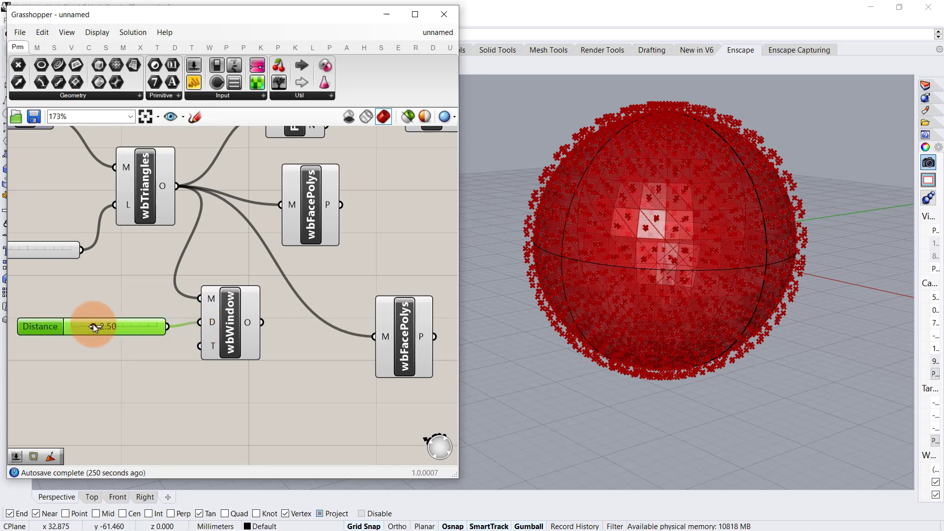
- Set the Distance slider feeding wbWindow to 2.00
drag(91, 329, 109, 335)
double_click(106, 329)
key(Return)
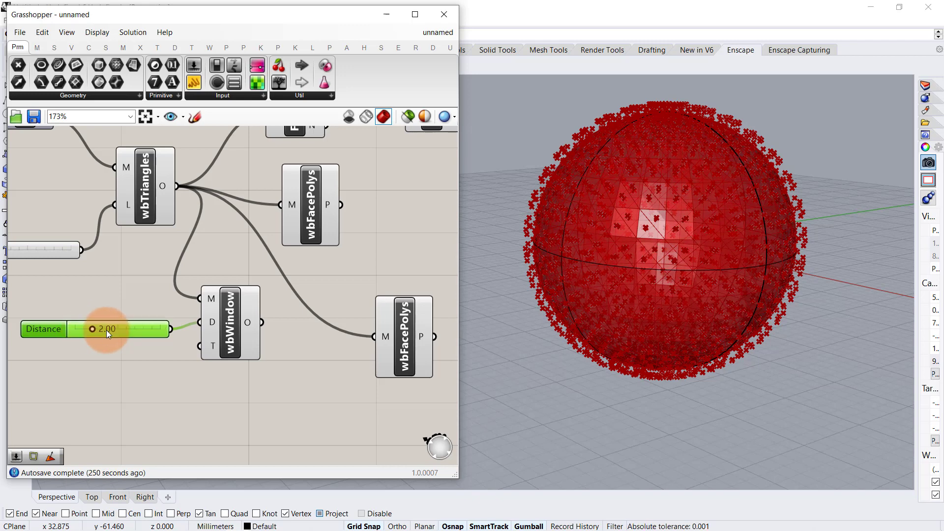
- Connect wbWindow's O output to the M input of the lower wbFacePolys, replacing its existing wire
drag(264, 326, 374, 336)
right_drag(360, 388, 242, 344)
scroll(256, 333, down, 2)
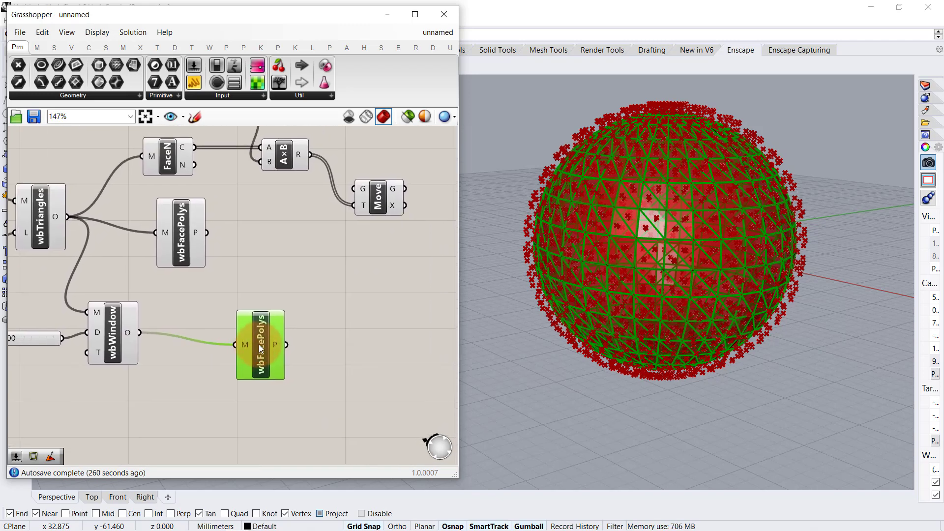
- Reposition the Move component lower on the canvas, level with the upper wbFacePolys
right_drag(320, 309, 203, 316)
drag(264, 215, 263, 248)
click(359, 241)
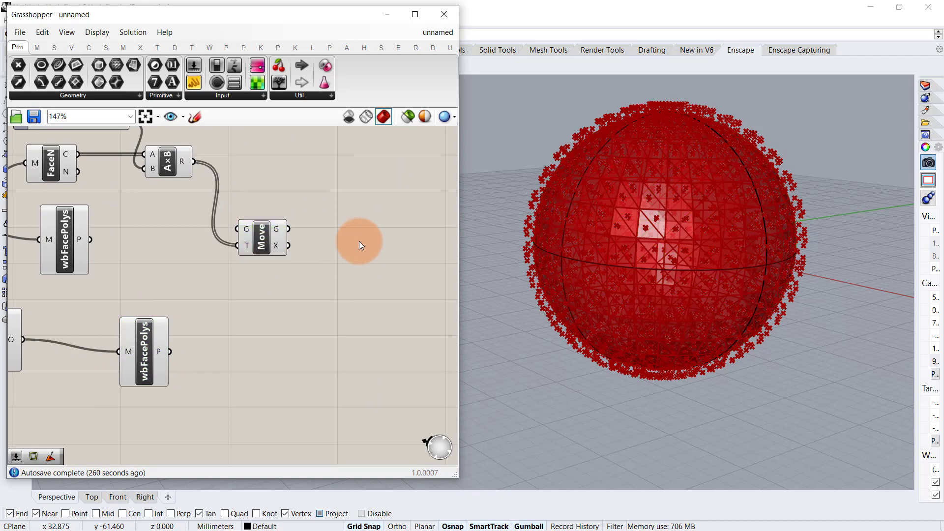
- Add a Weave component beside Move and connect the lower wbFacePolys' P output to Move's G input
double_click(365, 228)
text(wave)
key(Return)
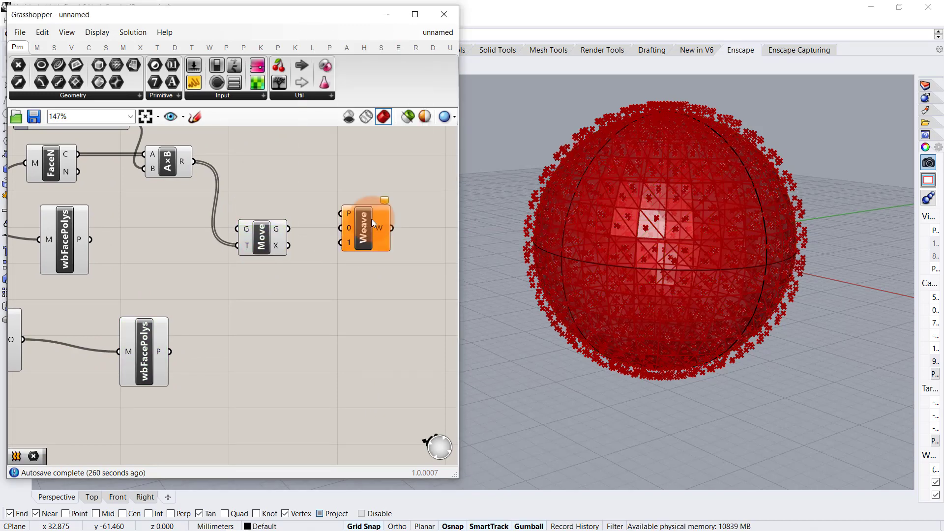
drag(169, 351, 264, 264)
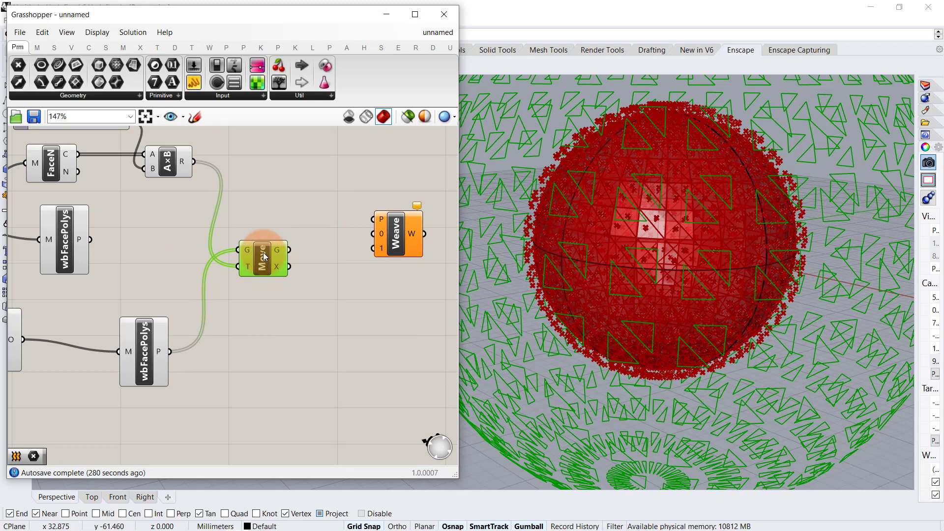
- Set the Distance slider feeding wbWindow to 1.73
right_drag(157, 295, 308, 286)
scroll(129, 339, up, 3)
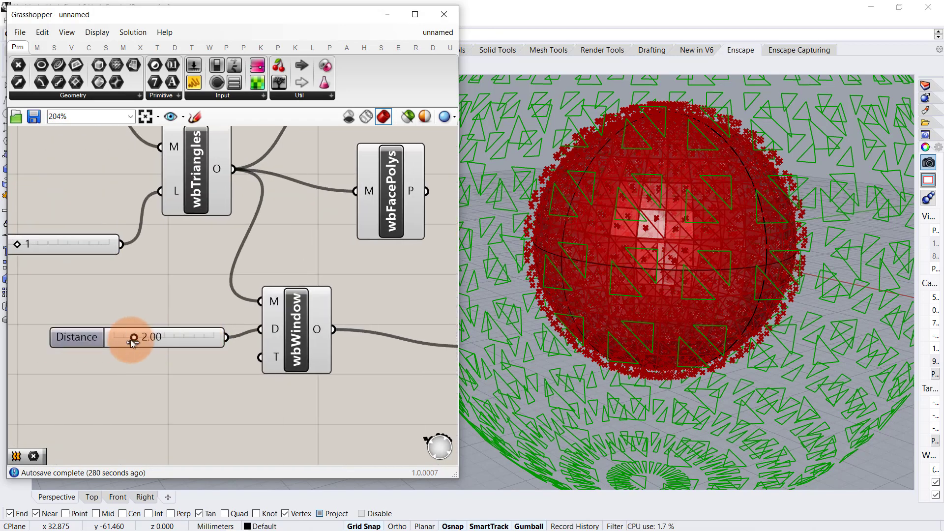
mouse_move(131, 338)
mouse_down()
mouse_move(99, 335)
mouse_move(133, 339)
mouse_up()
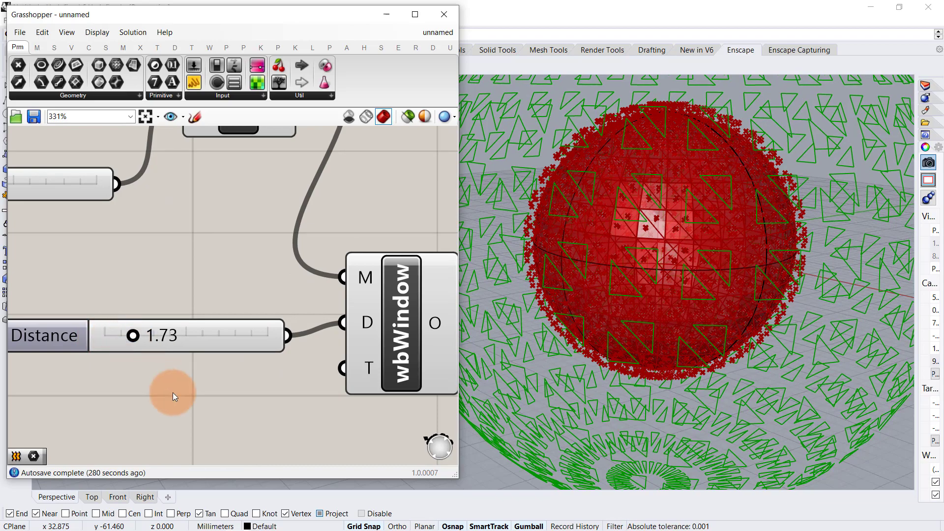
- Set the B slider feeding the A×B multiplication to 0.09
scroll(199, 299, down, 3)
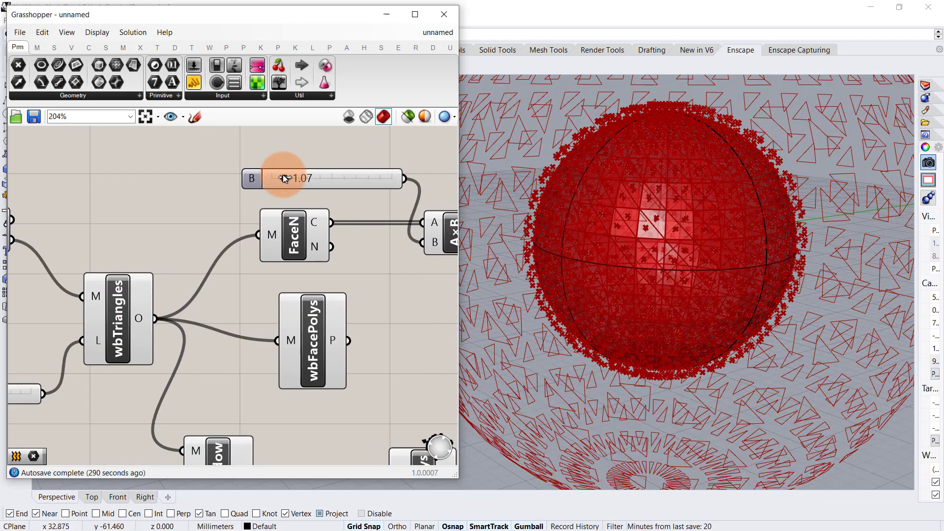
drag(284, 177, 270, 176)
right_drag(706, 243, 555, 261)
scroll(313, 256, down, 3)
right_drag(310, 254, 160, 206)
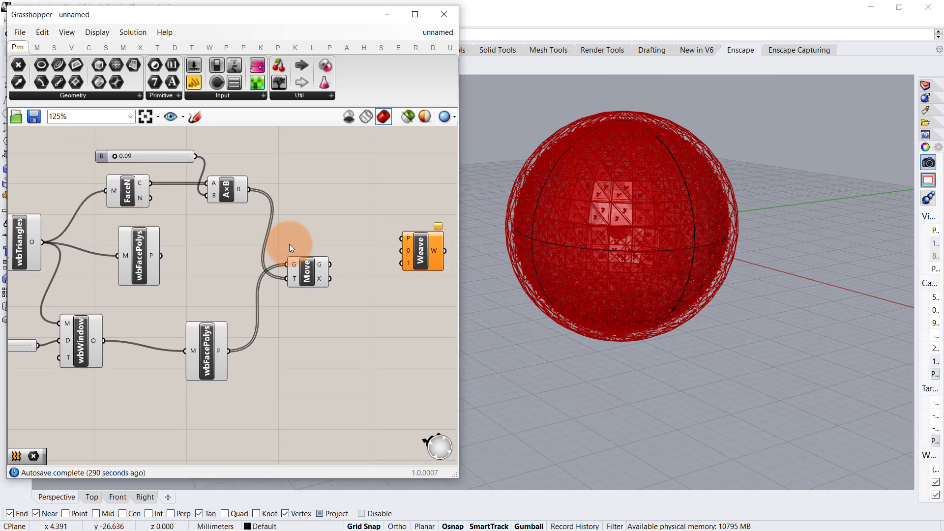
- Graft the 0 and 1 inputs of the Weave component
right_drag(353, 234, 280, 241)
scroll(285, 243, up, 2)
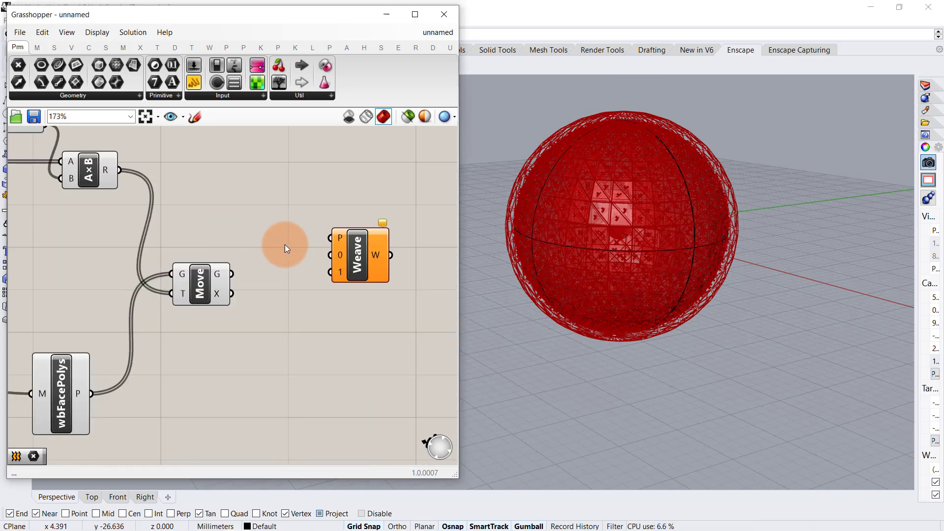
right_click(341, 256)
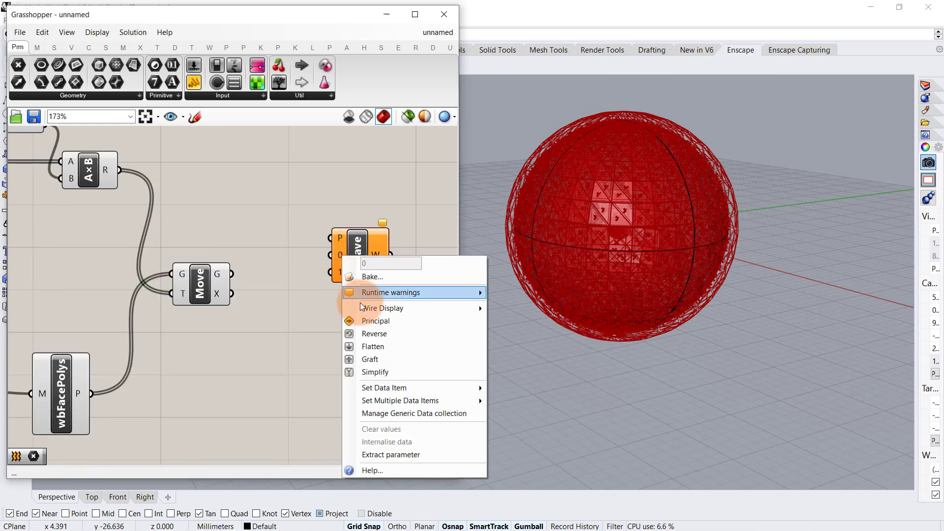
click(369, 358)
right_click(338, 280)
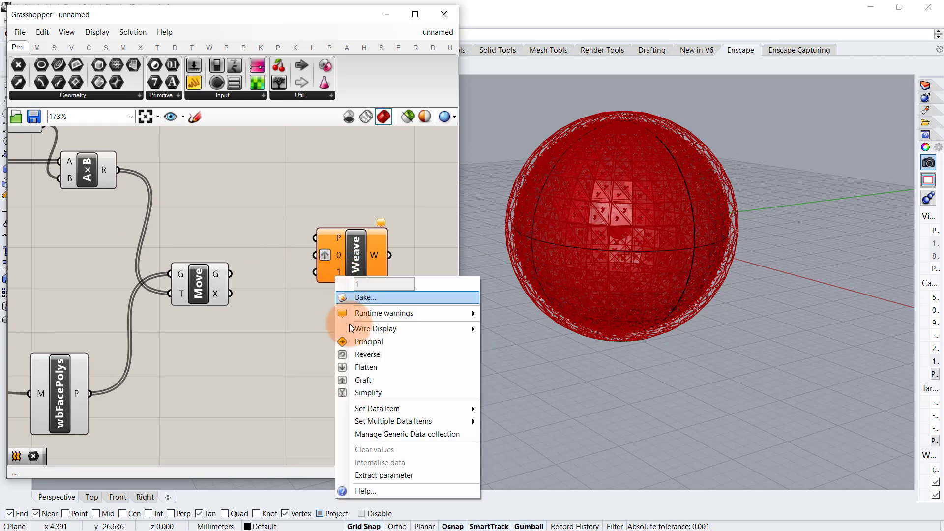
click(358, 385)
- Connect the upper wbFacePolys' P output to Weave's 0 input and Move's G output to Weave's 1 input
right_drag(216, 255, 279, 267)
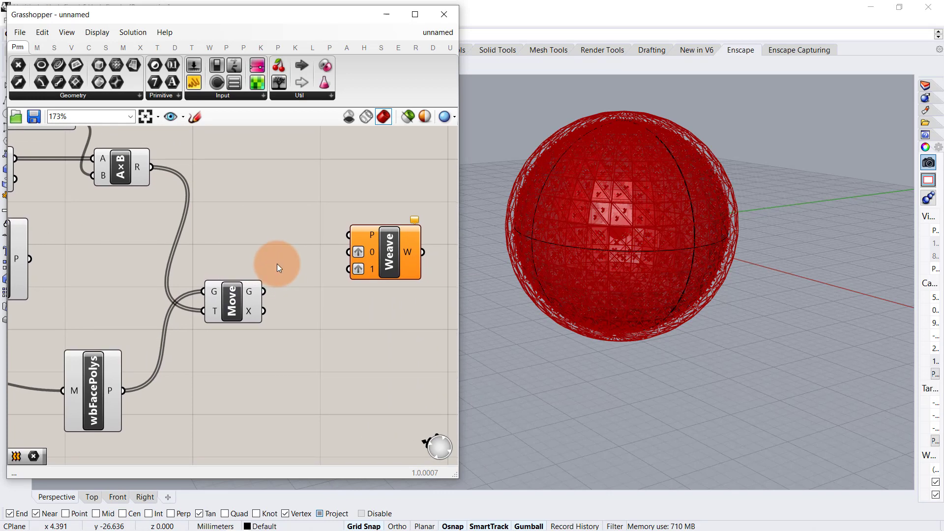
drag(30, 260, 349, 252)
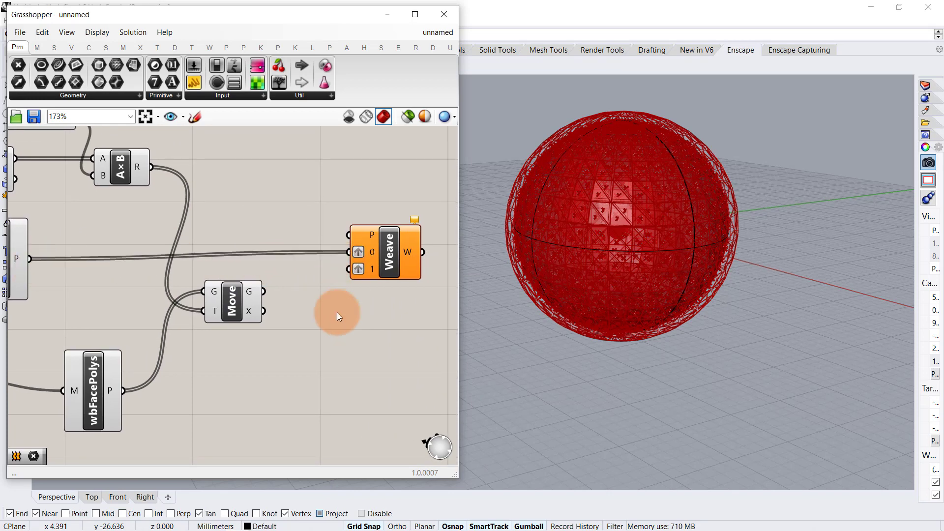
drag(264, 291, 349, 269)
click(380, 328)
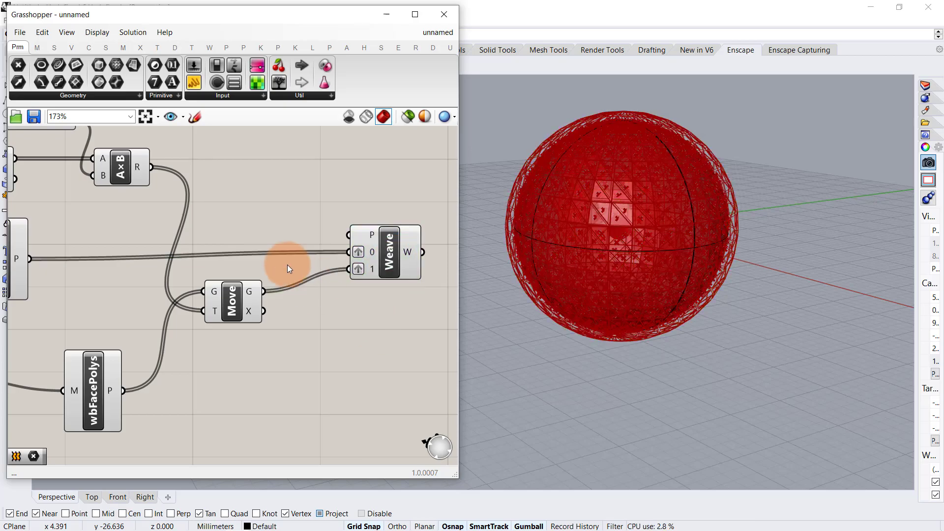
- Turn off the preview of the components upstream of Weave, from the gate through Move
scroll(315, 260, down, 5)
drag(326, 157, 91, 396)
key(space)
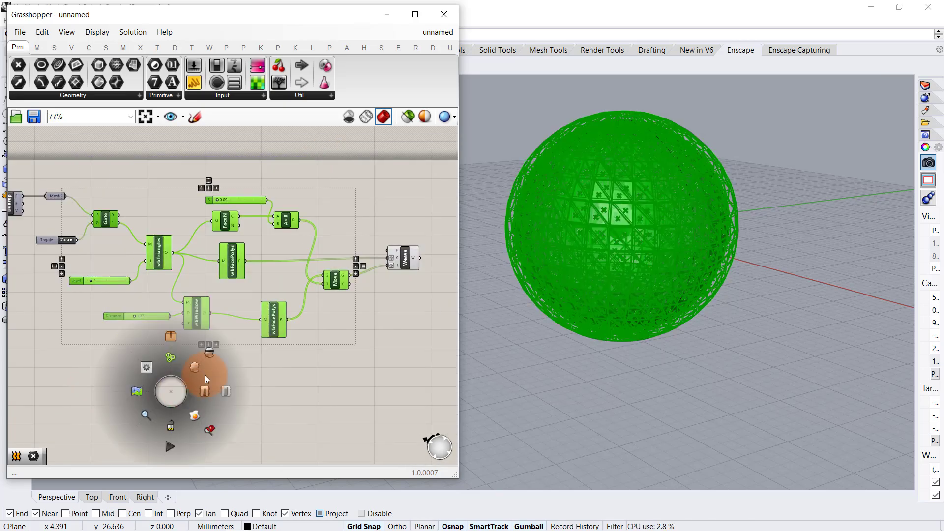
click(358, 327)
scroll(613, 238, up, 2)
right_drag(612, 237, 640, 275)
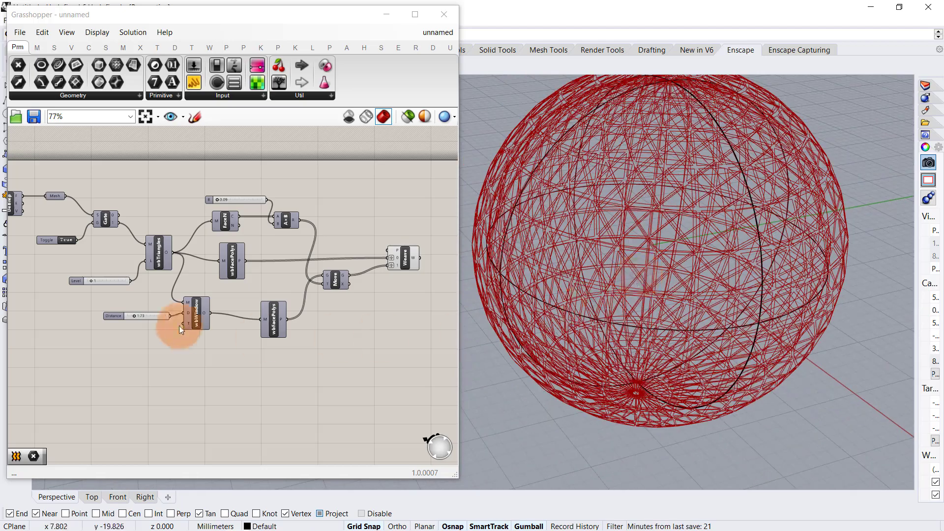
- Add a Loft component after Weave and connect Weave's W output to Loft's C input
scroll(244, 276, up, 2)
scroll(343, 269, up, 3)
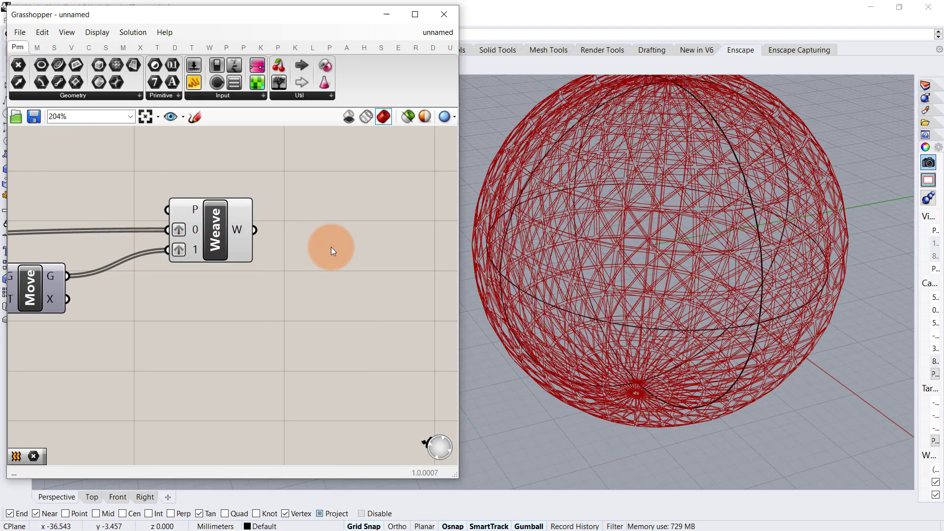
double_click(331, 246)
text(lo)
click(330, 224)
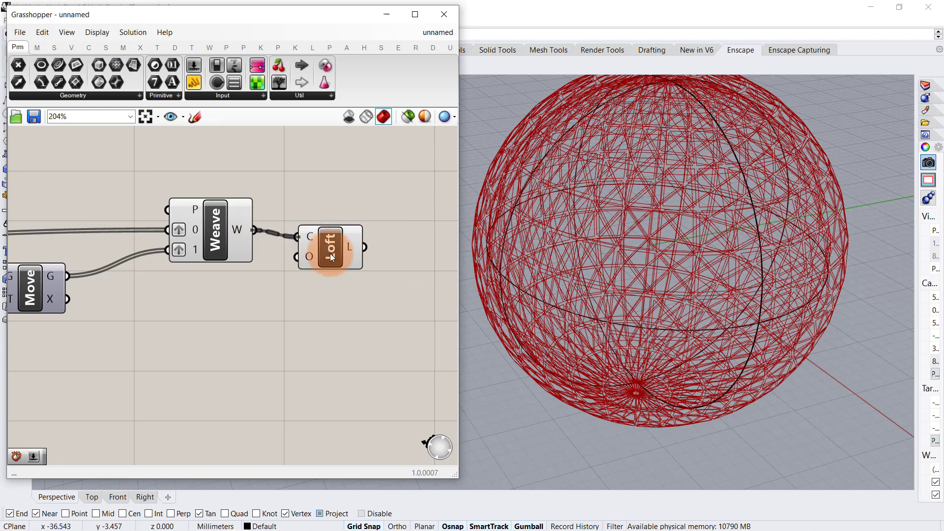
drag(327, 253, 415, 270)
click(362, 306)
right_drag(571, 235, 623, 171)
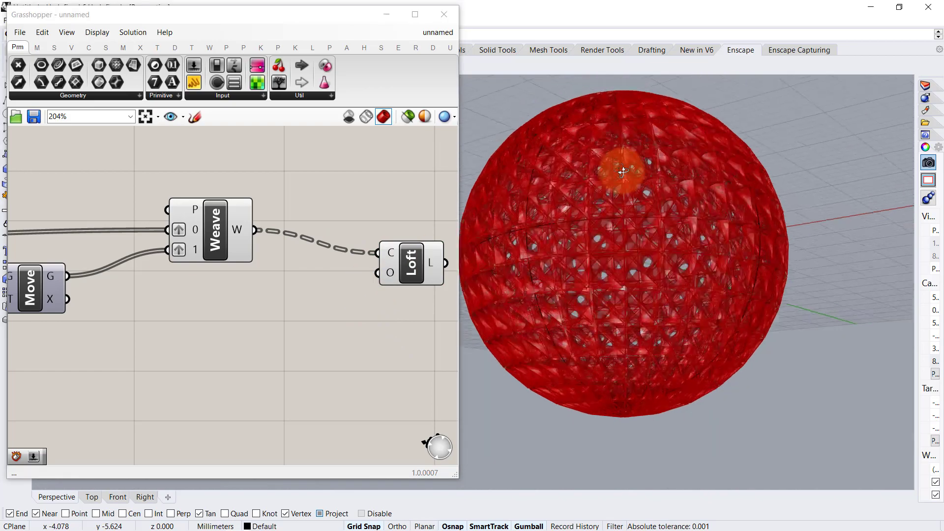
- Turn off the Weave component's preview and inspect the lofted sphere surface
scroll(630, 236, up, 5)
scroll(365, 213, down, 3)
drag(309, 158, 255, 272)
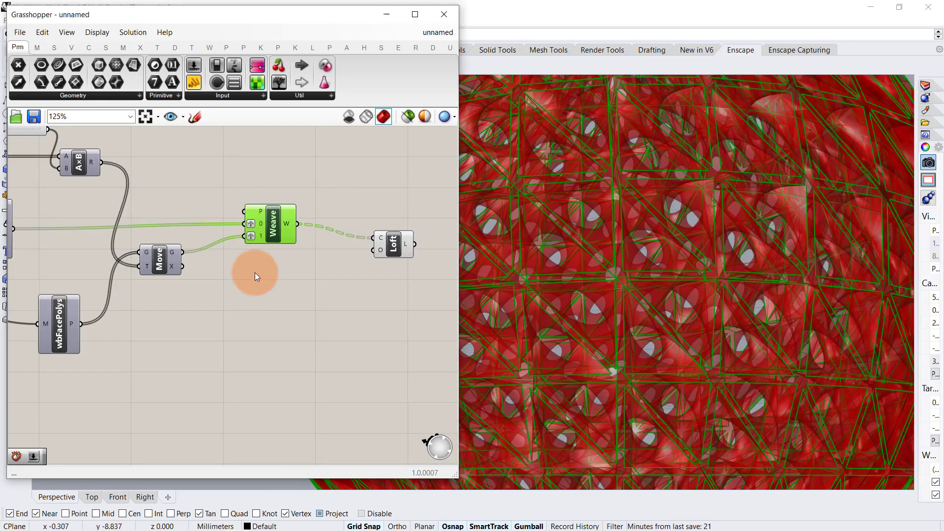
middle_click(254, 273)
click(285, 252)
scroll(707, 296, down, 6)
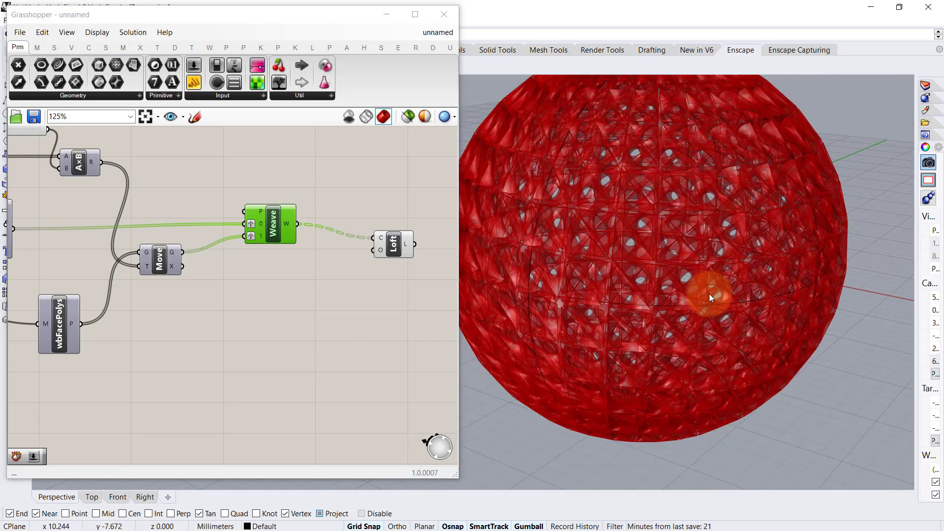
scroll(679, 293, up, 3)
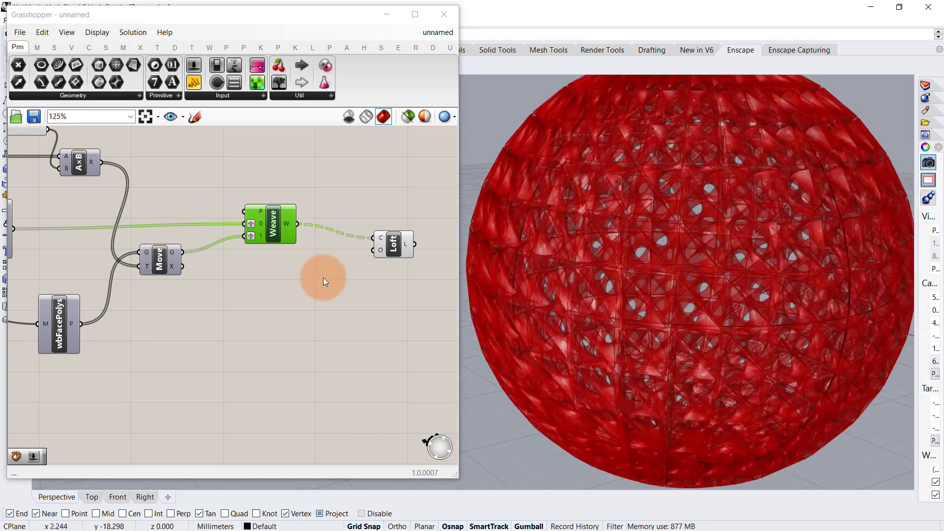
scroll(344, 258, up, 3)
right_drag(658, 279, 689, 252)
- Add a Loft Options component below Loft and connect its O output to Loft's O input
right_drag(309, 276, 263, 251)
click(260, 278)
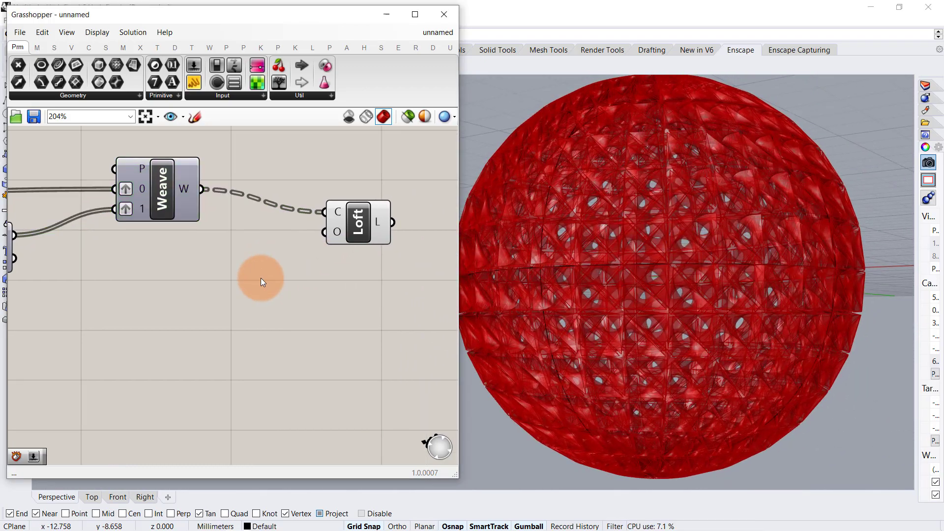
double_click(260, 279)
text(lo)
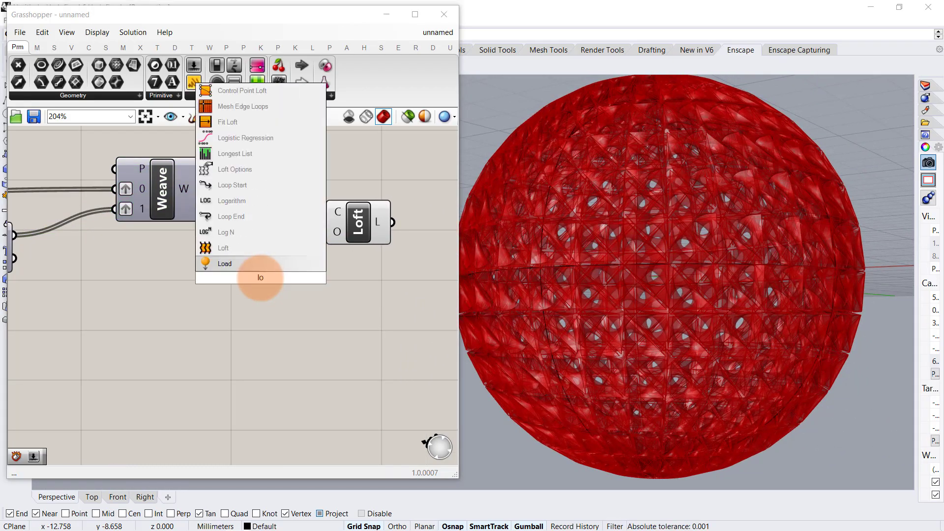
text(ft)
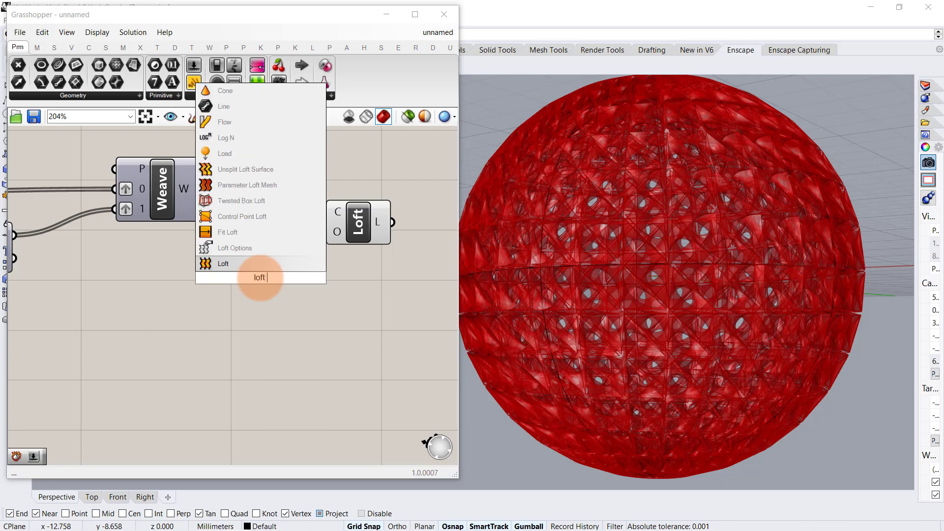
text( op)
click(264, 262)
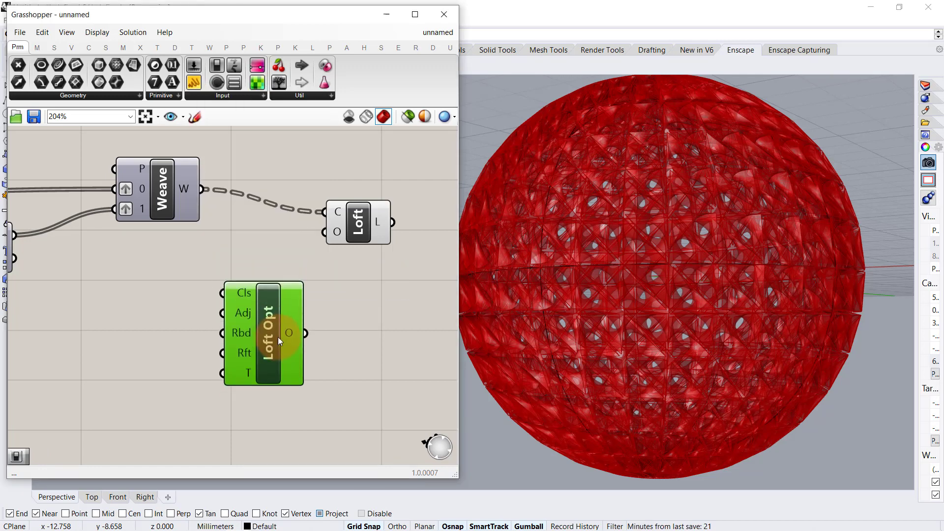
drag(278, 337, 277, 348)
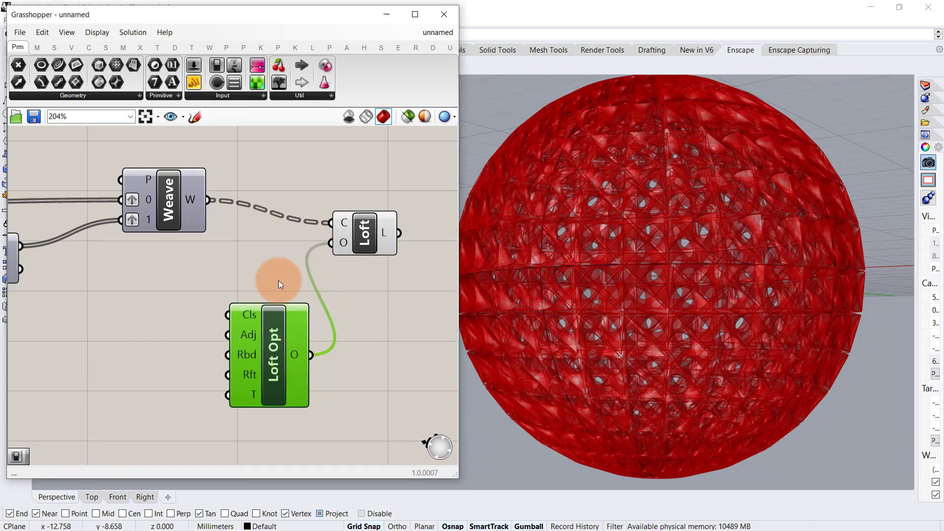
- Add a Boolean Toggle set to False beside Loft Options and connect it to the Cls input
double_click(104, 325)
text(to)
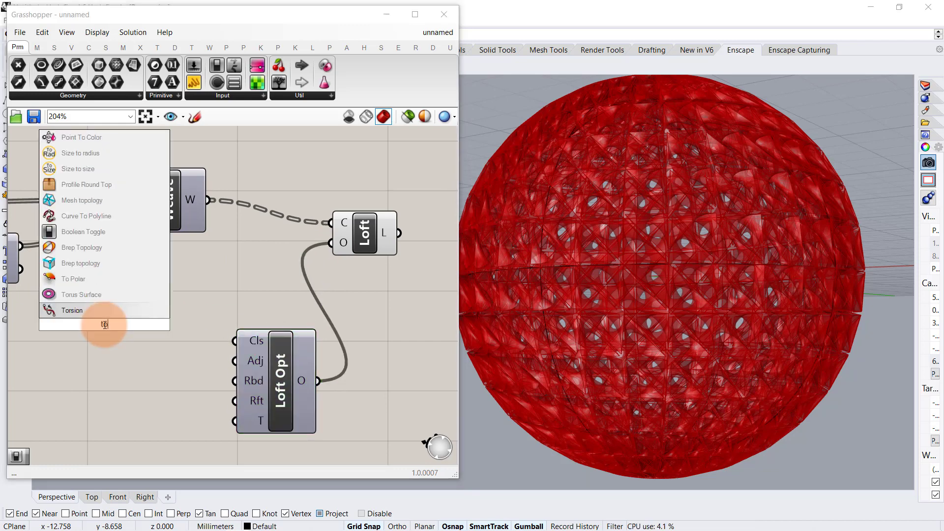
text(g)
key(Return)
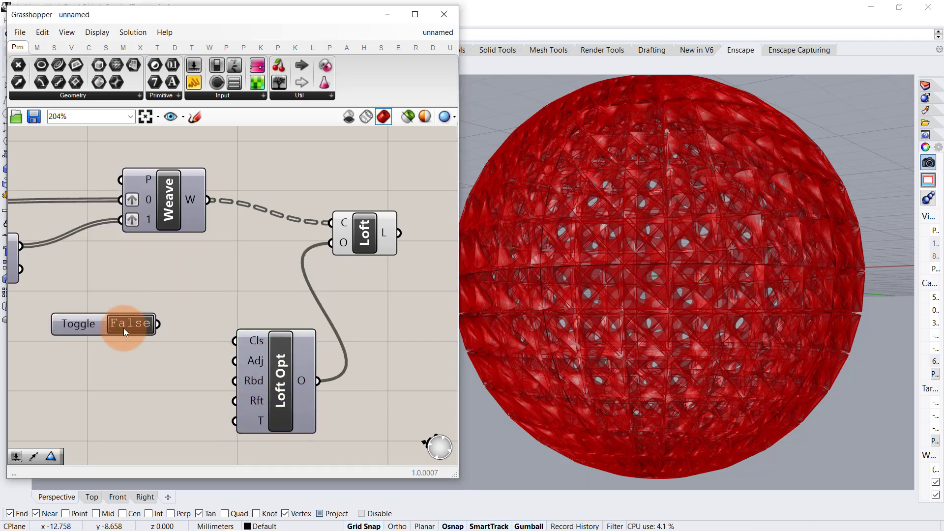
right_drag(182, 290, 209, 264)
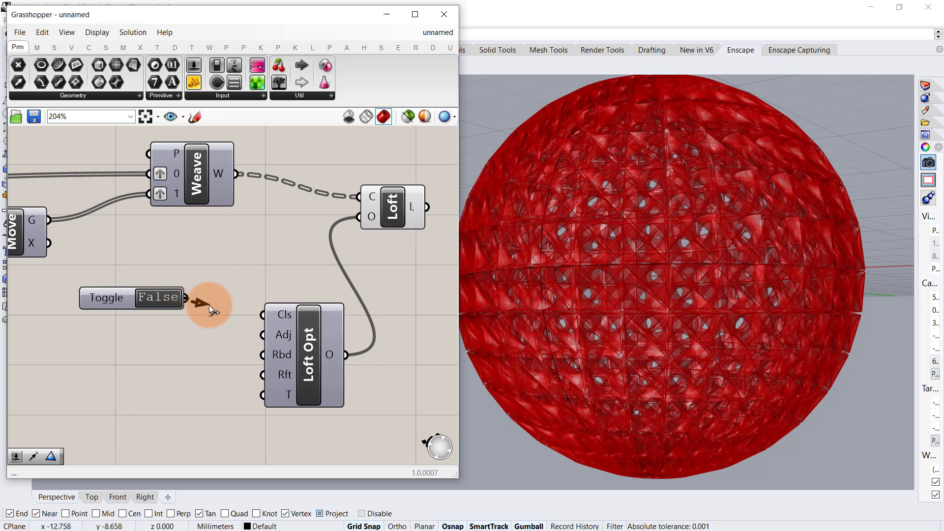
drag(112, 297, 137, 297)
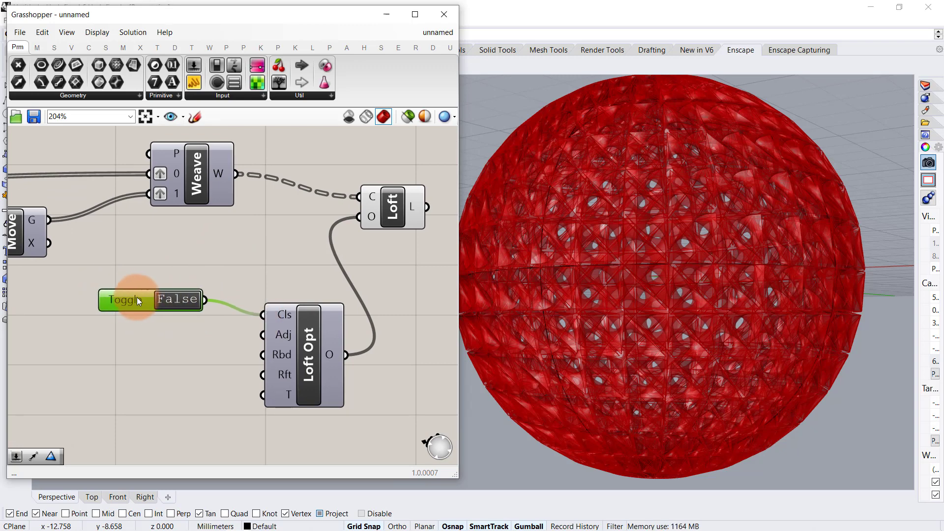
- Duplicate the Boolean Toggle, set the copy to True and connect it to Loft Options' Adj input
key(ctrl+c)
key(ctrl+v)
drag(193, 323, 261, 335)
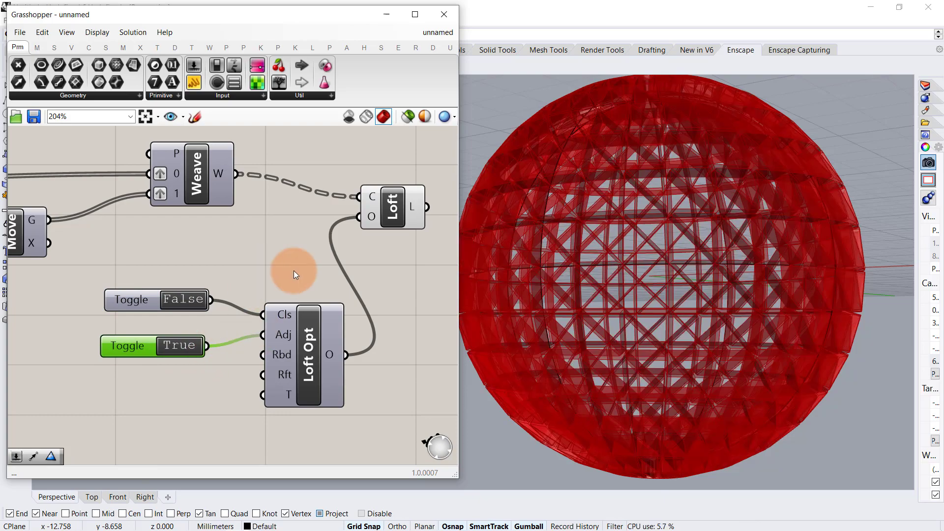
mouse_move(676, 317)
right_down()
mouse_move(684, 321)
mouse_move(674, 341)
mouse_move(611, 274)
mouse_move(638, 277)
right_up()
right_drag(577, 294, 577, 293)
click(303, 304)
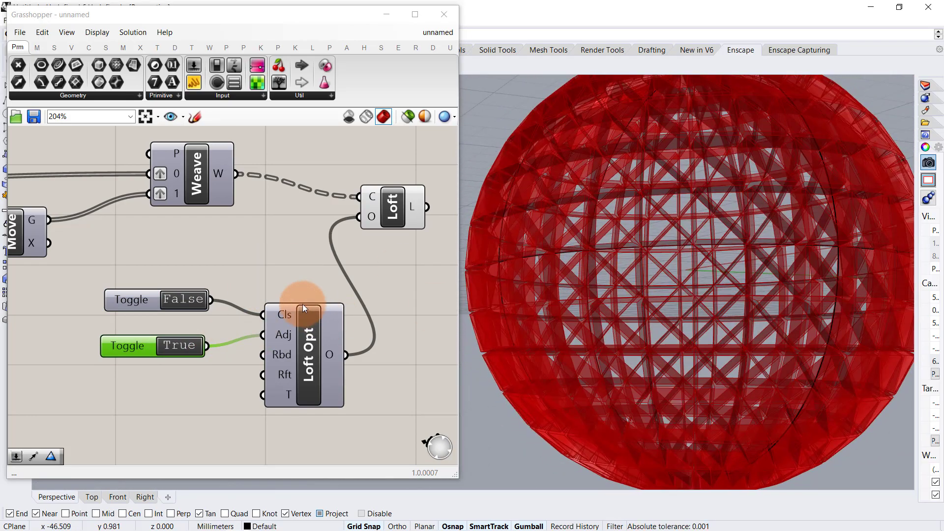
- Create an integer number slider, connect it to Loft Options' T input and set it to 3
double_click(123, 396)
text(2)
key(Return)
drag(205, 395, 260, 393)
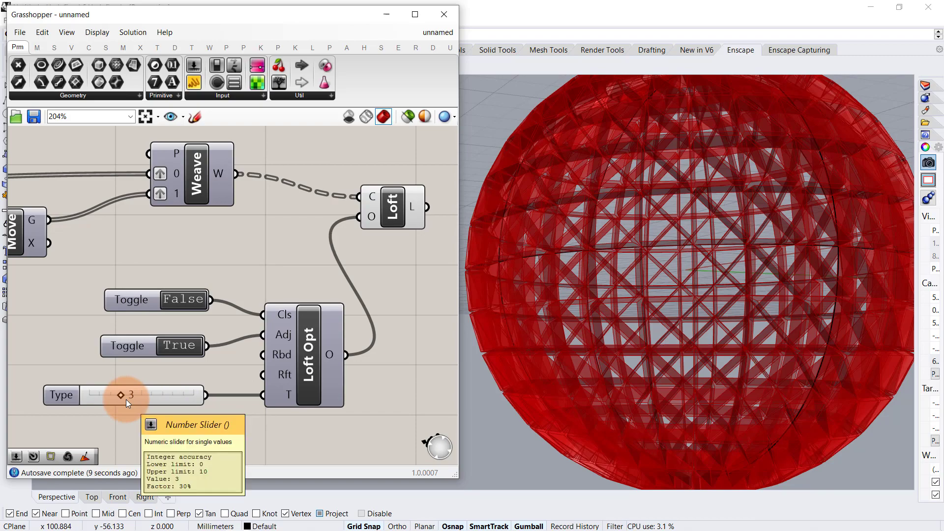
mouse_move(643, 258)
right_down()
mouse_move(641, 336)
mouse_move(655, 306)
mouse_move(633, 273)
right_up()
- Move Loft Options together with its two toggles and Type slider lower on the canvas, farther from Loft
scroll(643, 300, down, 4)
scroll(258, 275, down, 3)
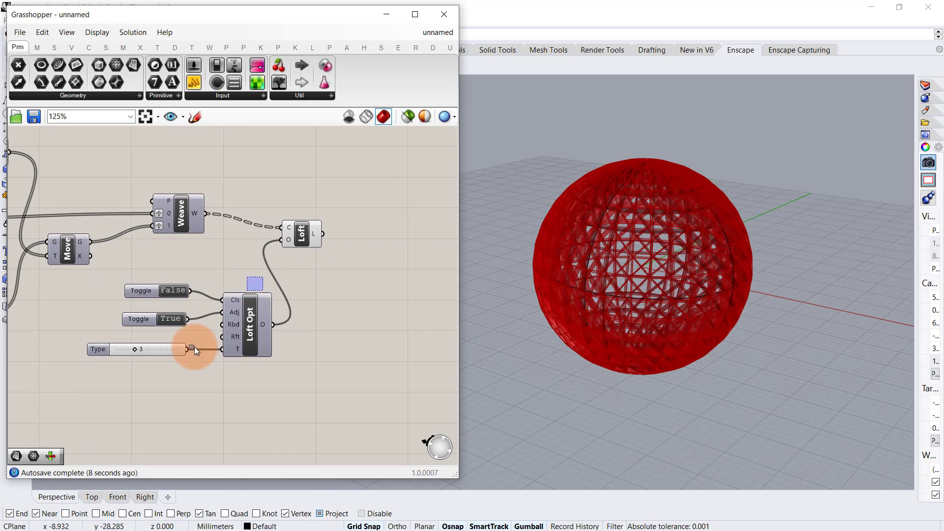
drag(194, 347, 235, 367)
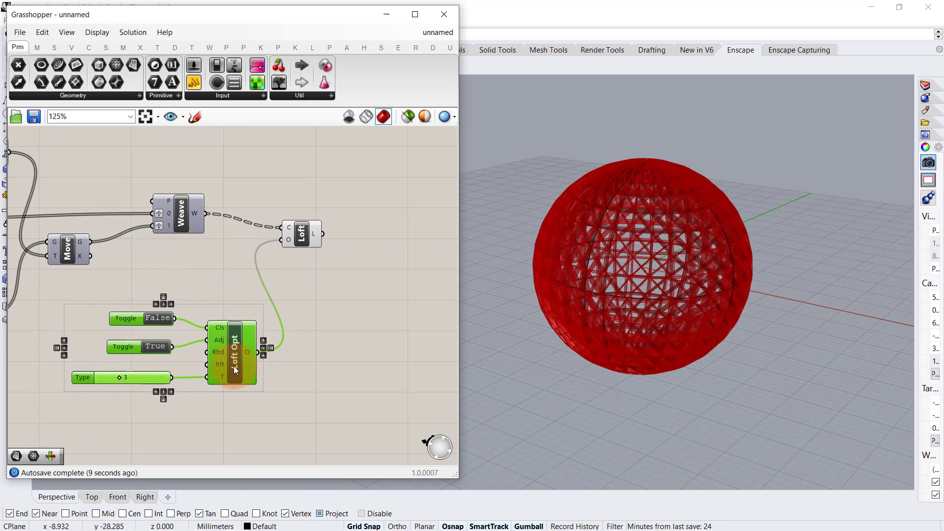
click(208, 250)
scroll(305, 285, up, 2)
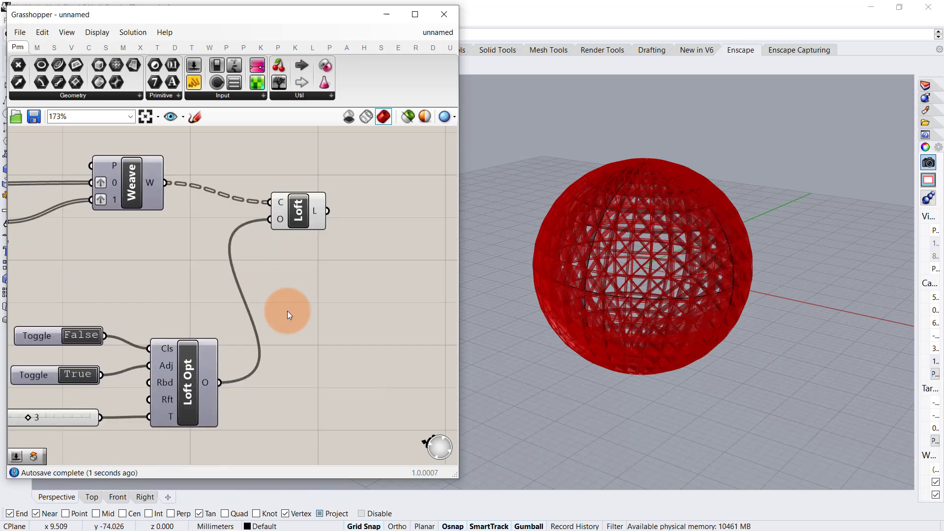
- Add a Boundary Surfaces component below Loft and connect Move's G output to its E input
double_click(287, 311)
text(bou)
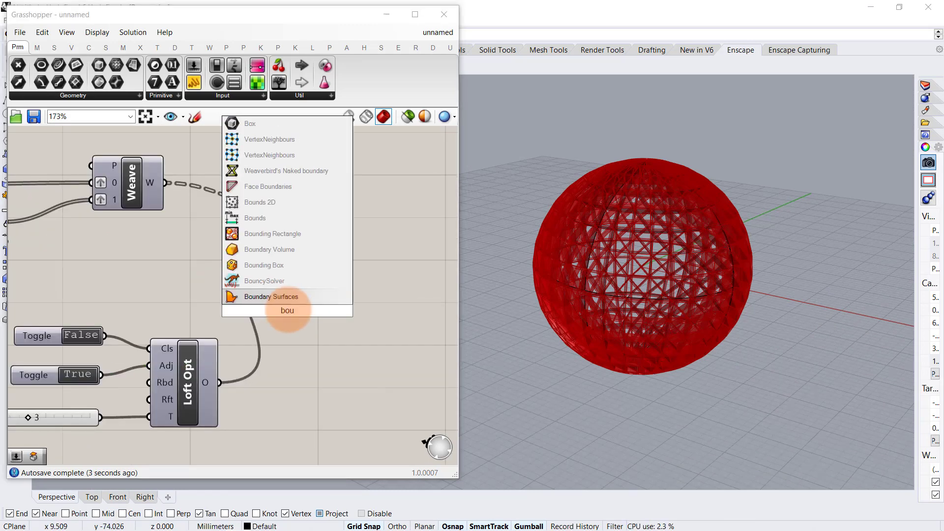
click(292, 294)
right_drag(172, 265, 248, 268)
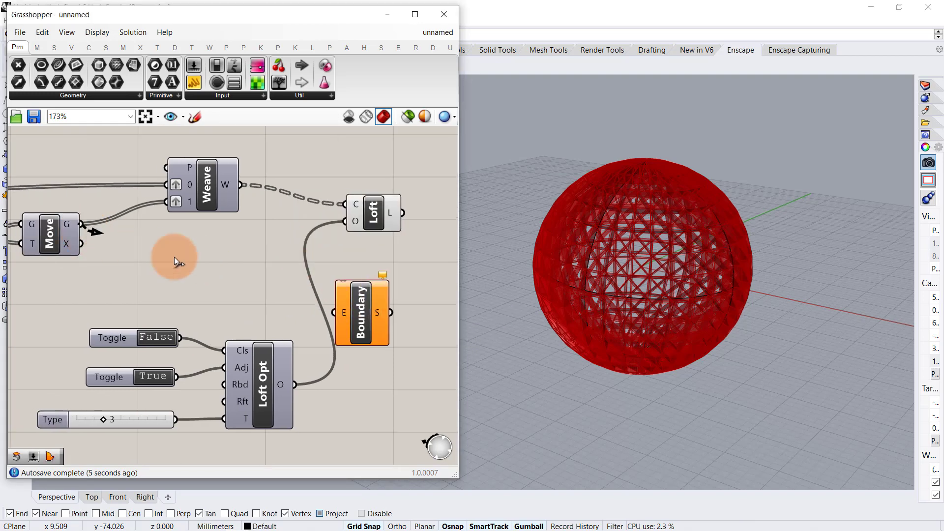
drag(174, 257, 395, 333)
click(401, 383)
right_drag(387, 379, 295, 375)
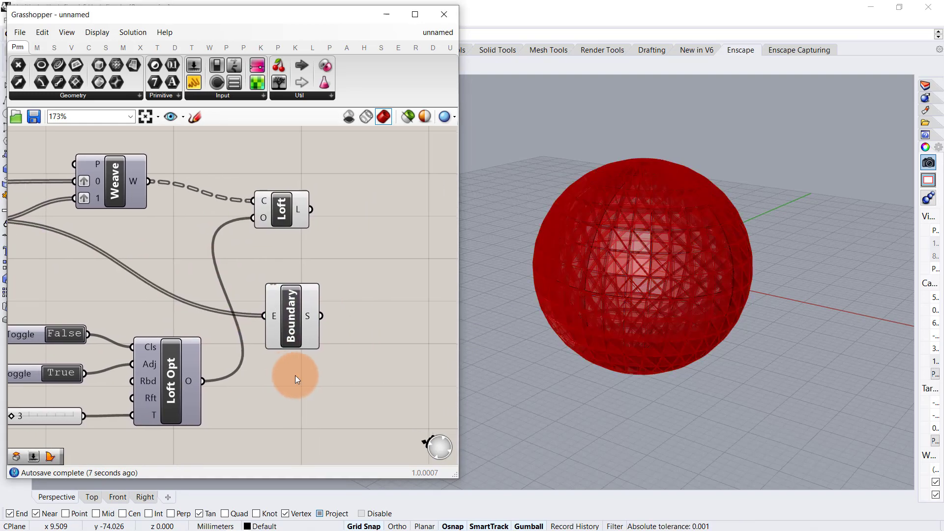
scroll(665, 274, up, 5)
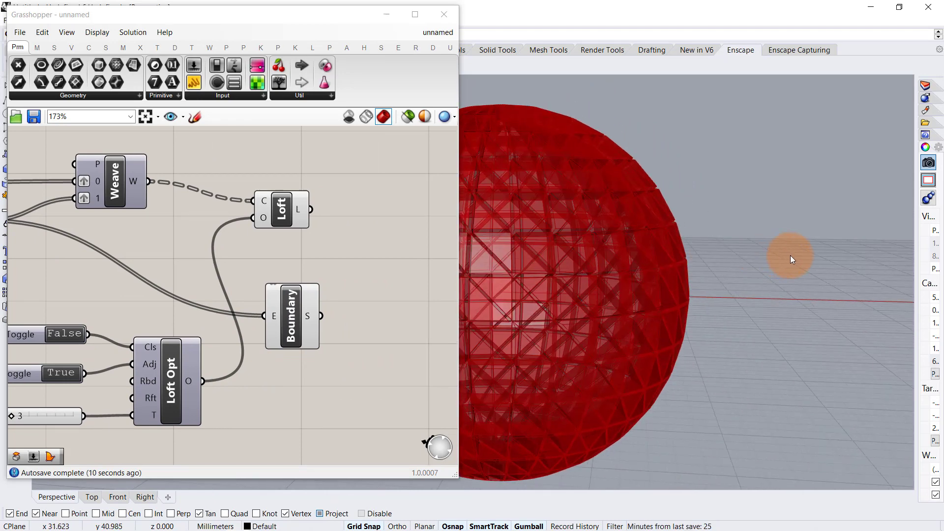
scroll(782, 251, down, 2)
scroll(642, 252, up, 2)
- Set the Distance slider feeding wbWindow's D input to 3.11
right_drag(184, 234, 380, 246)
mouse_move(231, 280)
right_down()
mouse_move(213, 300)
mouse_move(214, 289)
right_up()
scroll(215, 290, down, 2)
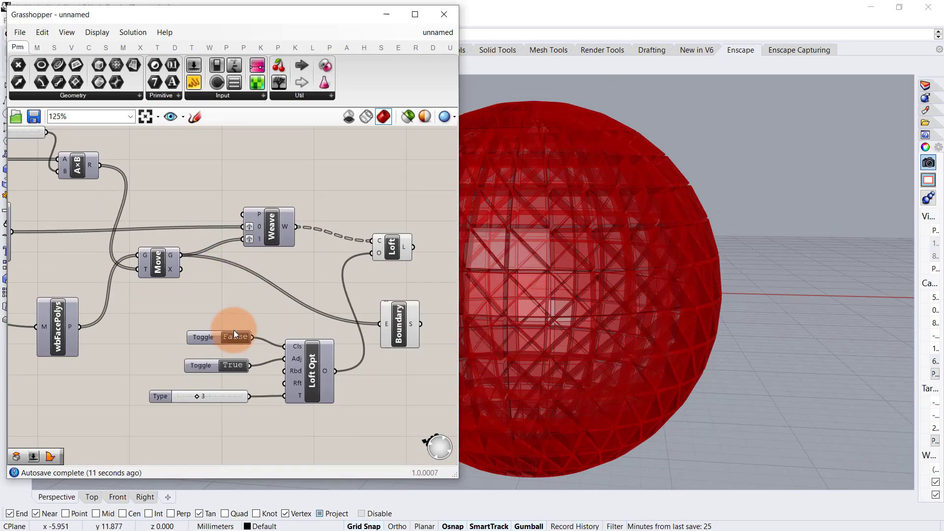
right_drag(206, 246, 347, 318)
right_drag(84, 373, 200, 307)
scroll(67, 328, up, 3)
scroll(77, 326, up, 2)
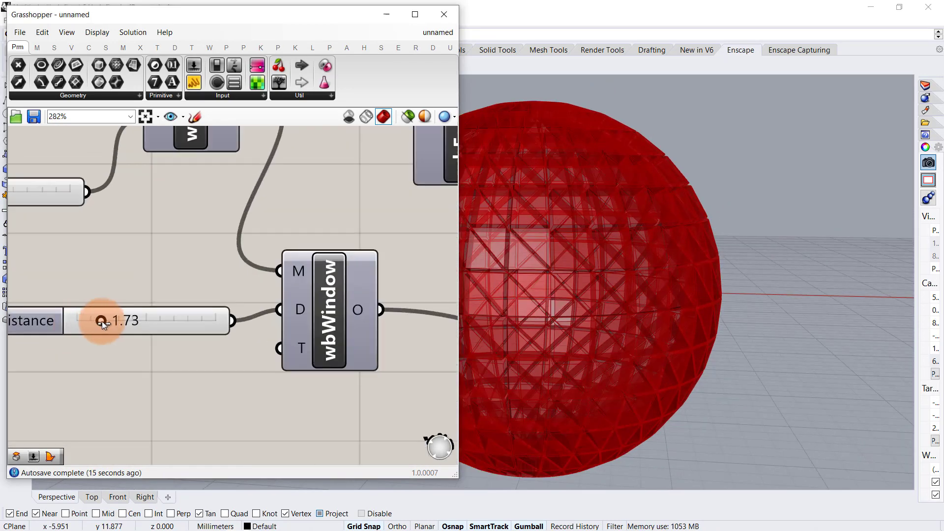
mouse_move(133, 323)
mouse_down()
mouse_move(276, 197)
mouse_move(244, 246)
mouse_up()
- Set the B slider above the FaceN component to 0.13
scroll(244, 245, down, 2)
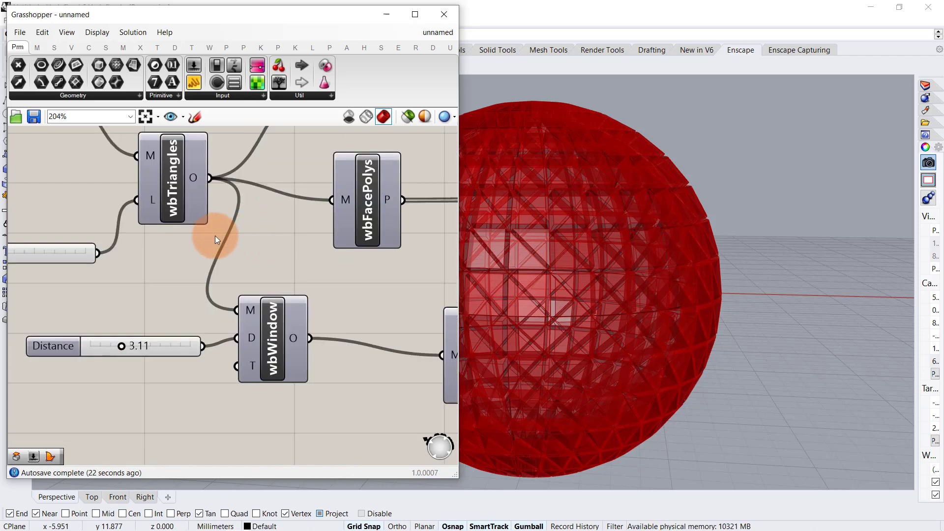
right_drag(217, 202, 160, 425)
scroll(325, 258, up, 3)
drag(239, 272, 238, 273)
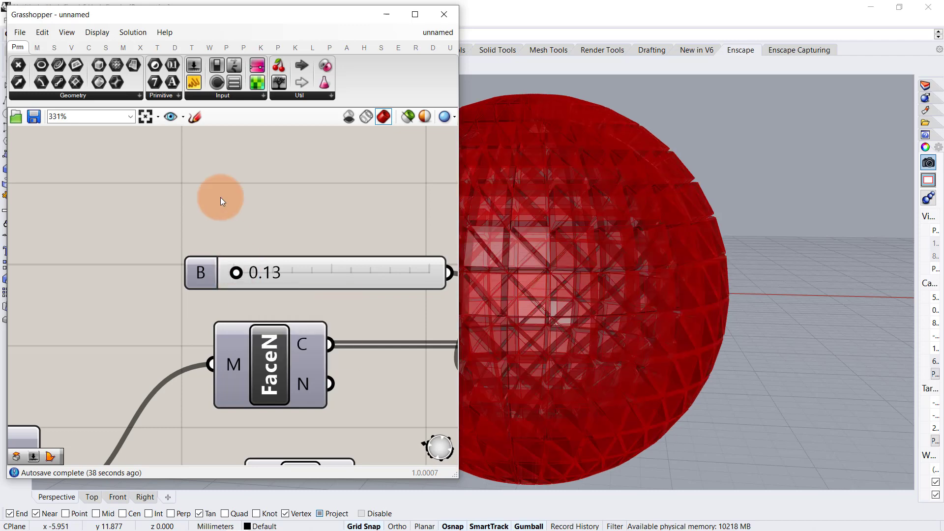
- Add a Brep Join component beside Loft and Boundary Surfaces and flatten its B input
scroll(221, 197, down, 5)
right_drag(408, 312, 114, 247)
scroll(287, 267, up, 3)
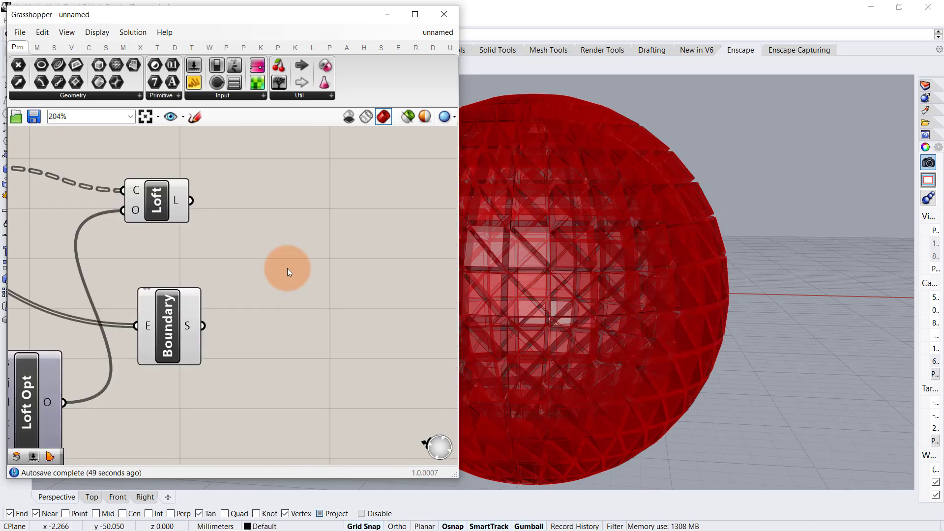
double_click(287, 268)
text(joi)
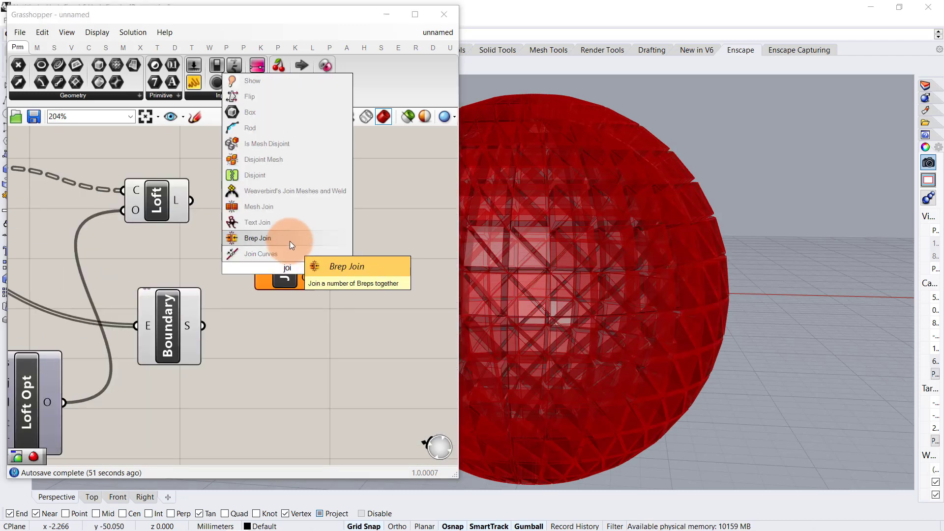
key(Return)
right_click(267, 270)
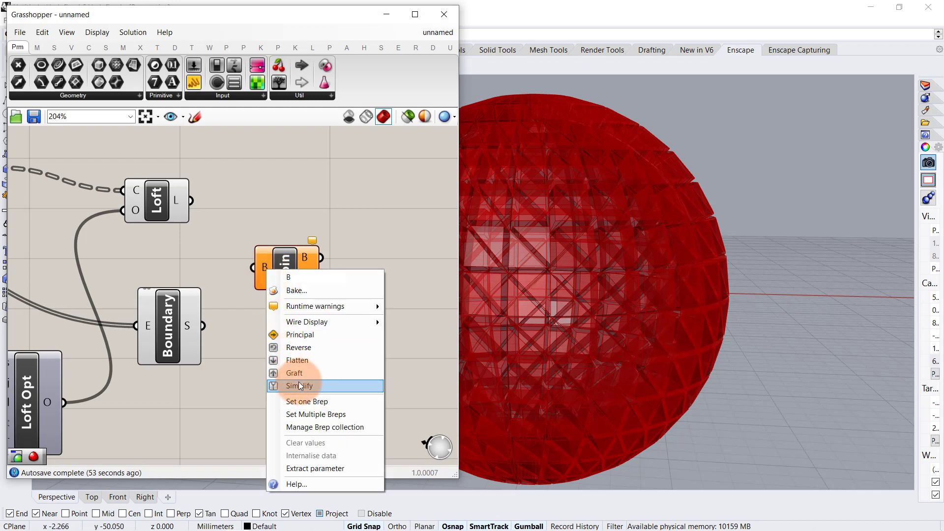
click(294, 360)
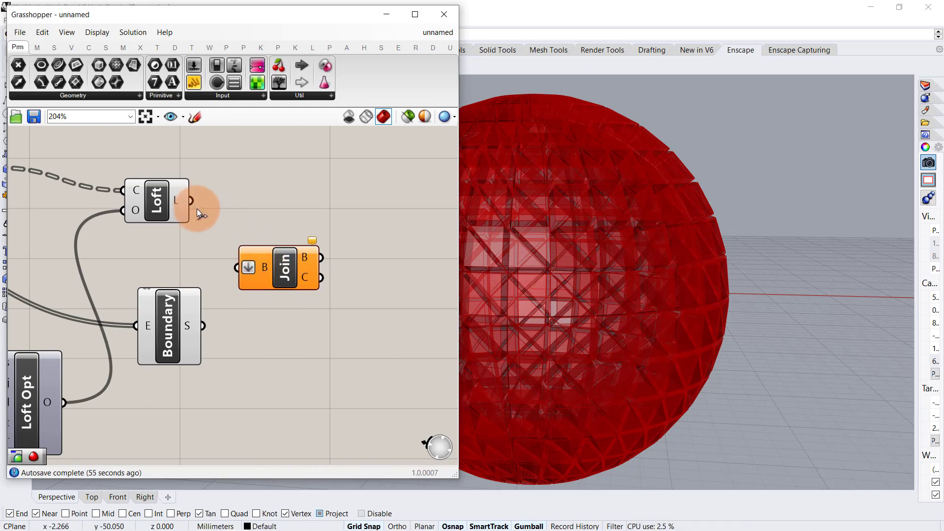
- Connect both Loft's L output and Boundary Surfaces' S output to Join's flattened B input
drag(233, 266, 235, 268)
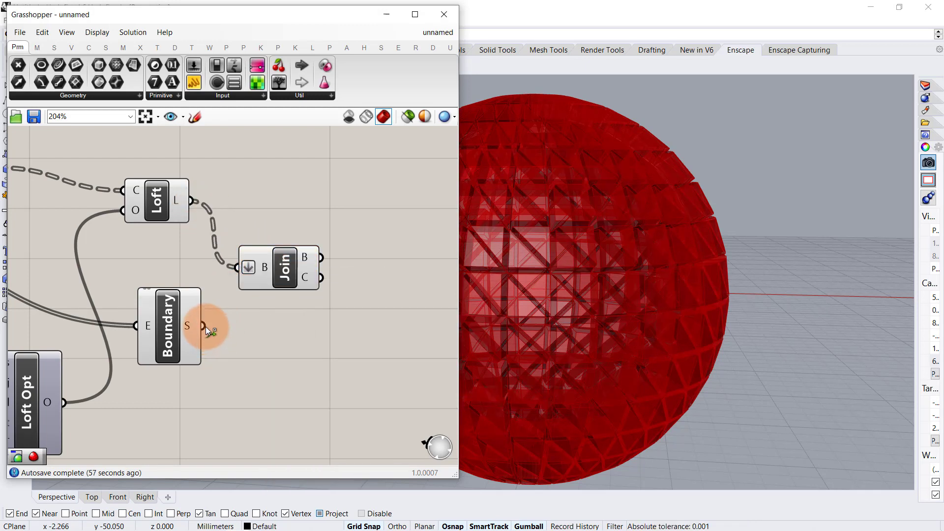
shift+drag(205, 326, 246, 269)
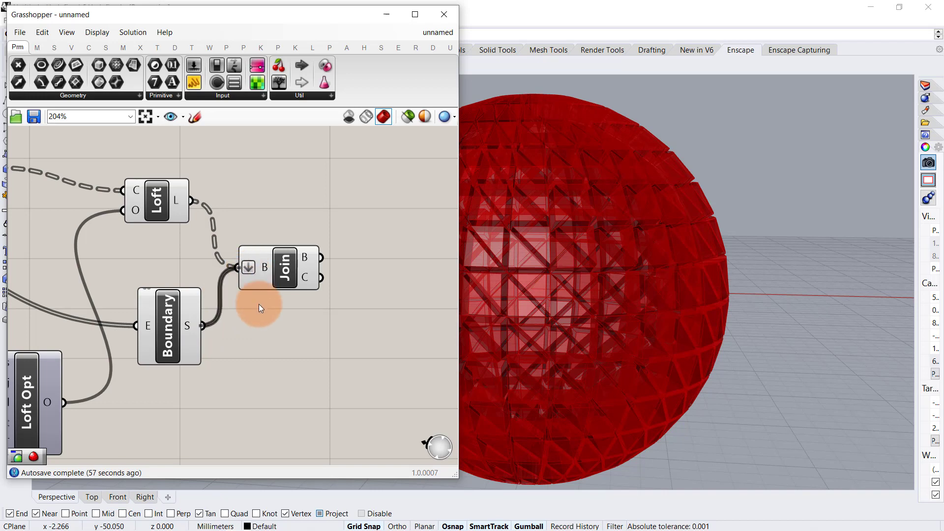
scroll(795, 323, down, 3)
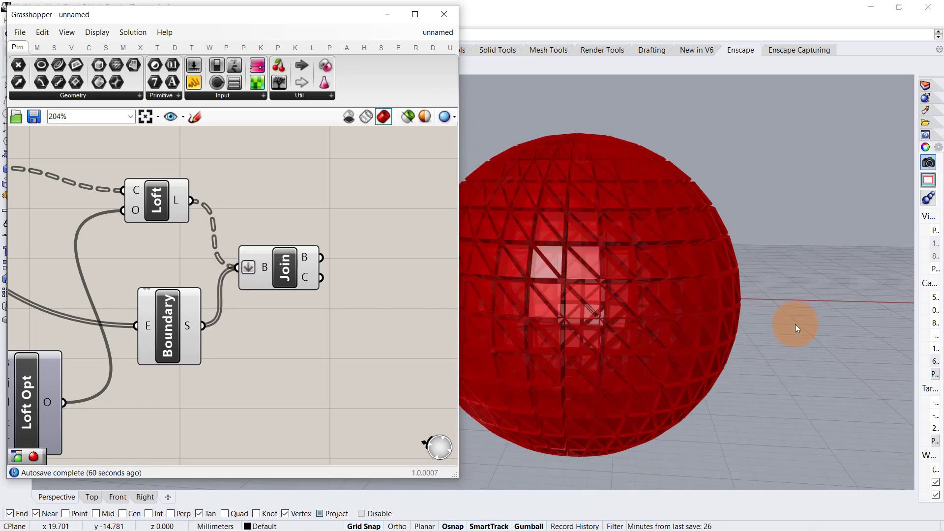
scroll(706, 323, up, 6)
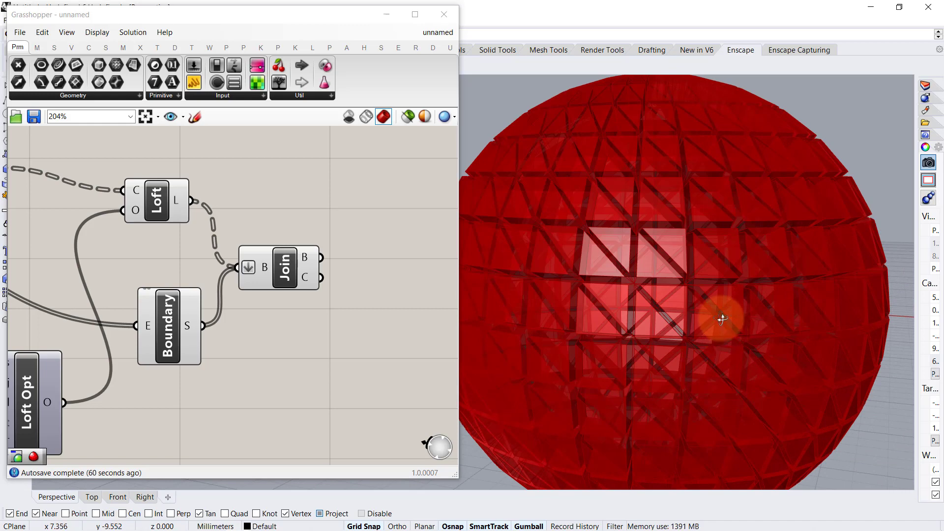
right_drag(721, 316, 723, 287)
- Add a Simple Mesh component after Join and connect Join's B output to its B input
scroll(356, 302, down, 2)
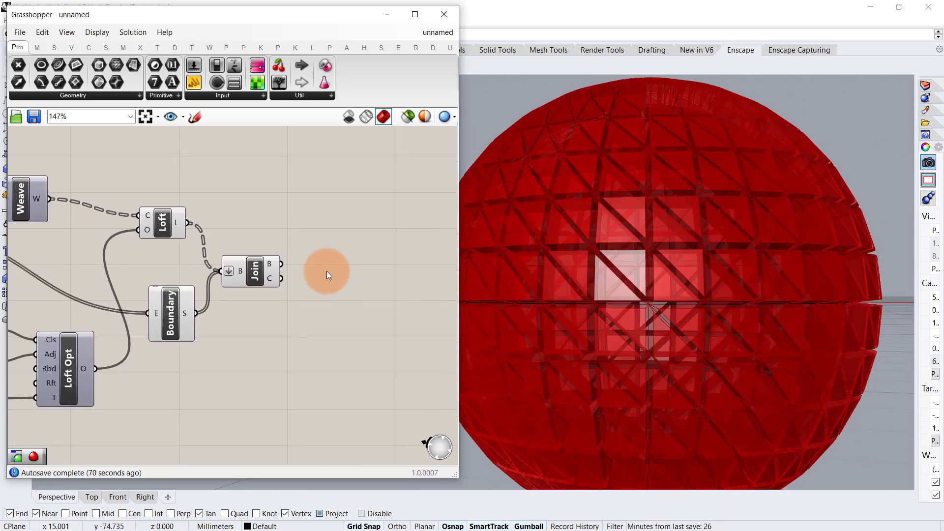
double_click(327, 271)
text(simp)
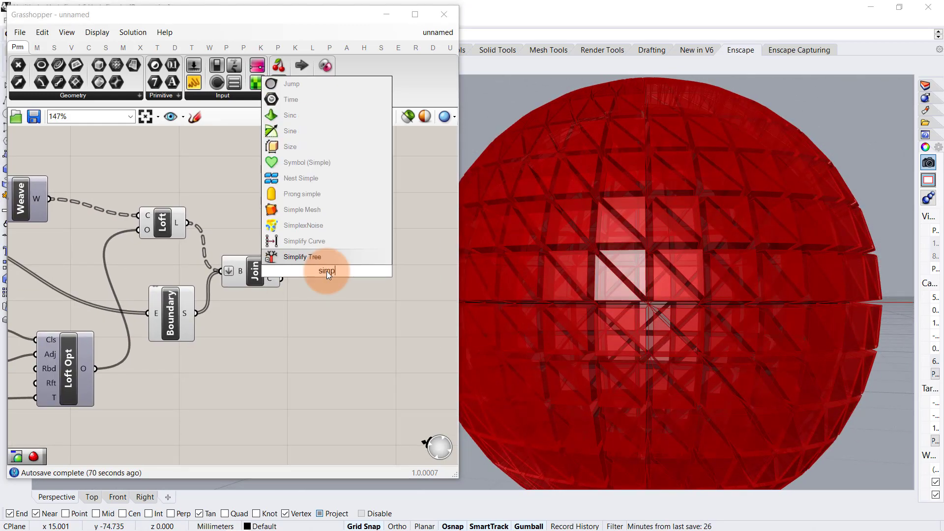
click(364, 208)
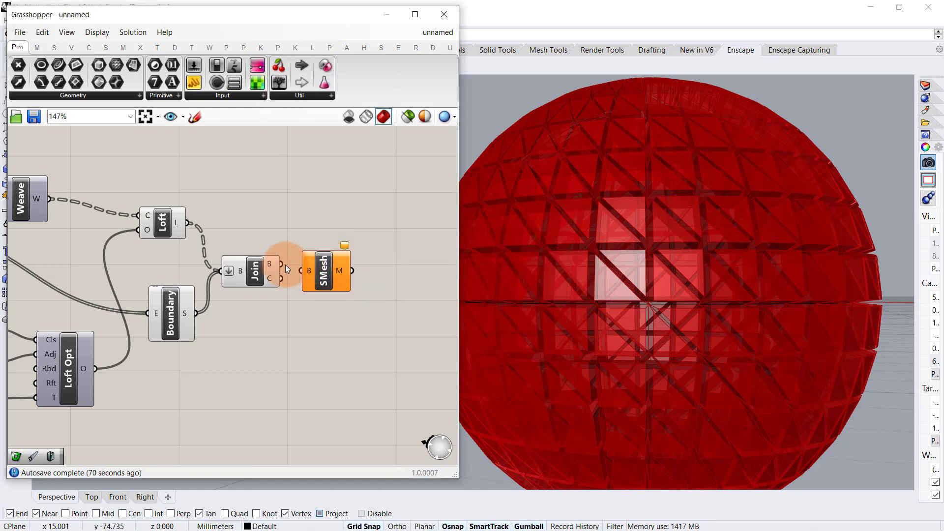
drag(281, 264, 313, 264)
- Add Weaverbird's Split Triangles Subdivision after Simple Mesh and connect the mesh output to its M input
right_drag(368, 326, 217, 326)
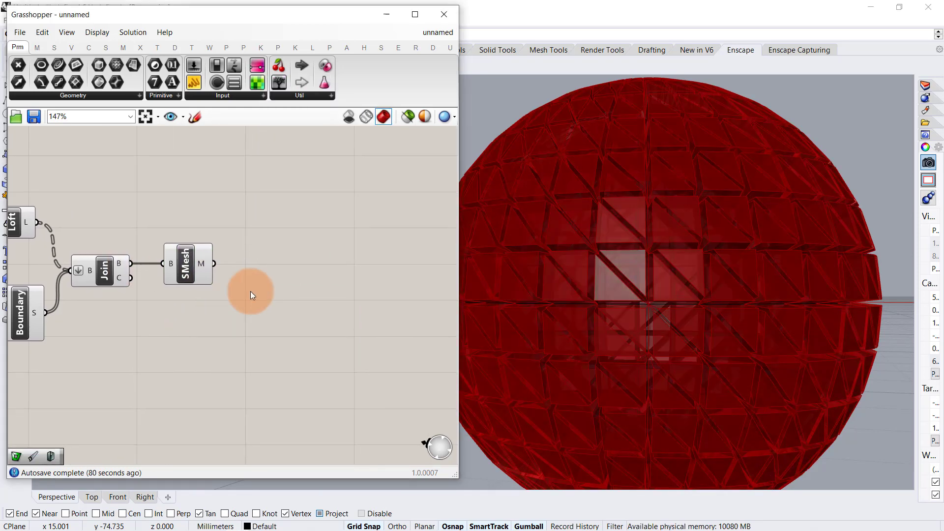
double_click(279, 267)
text(wb)
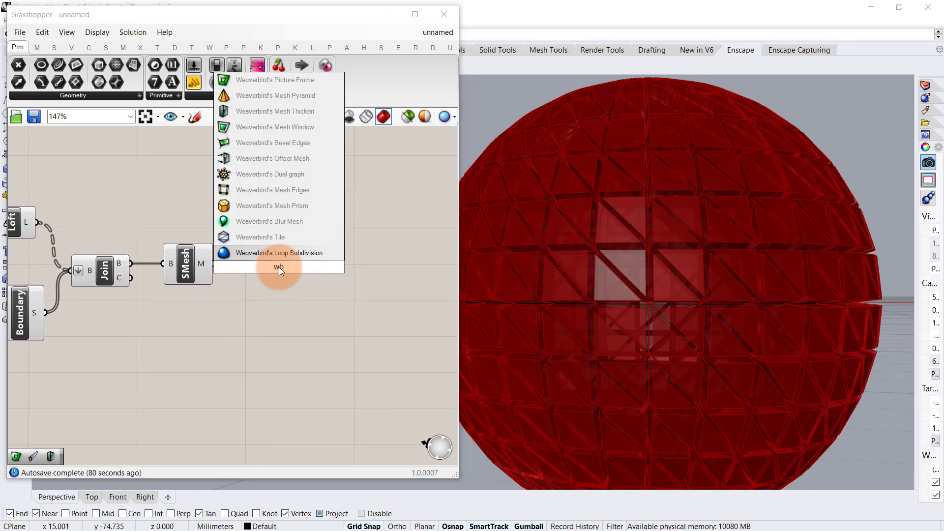
text(tr)
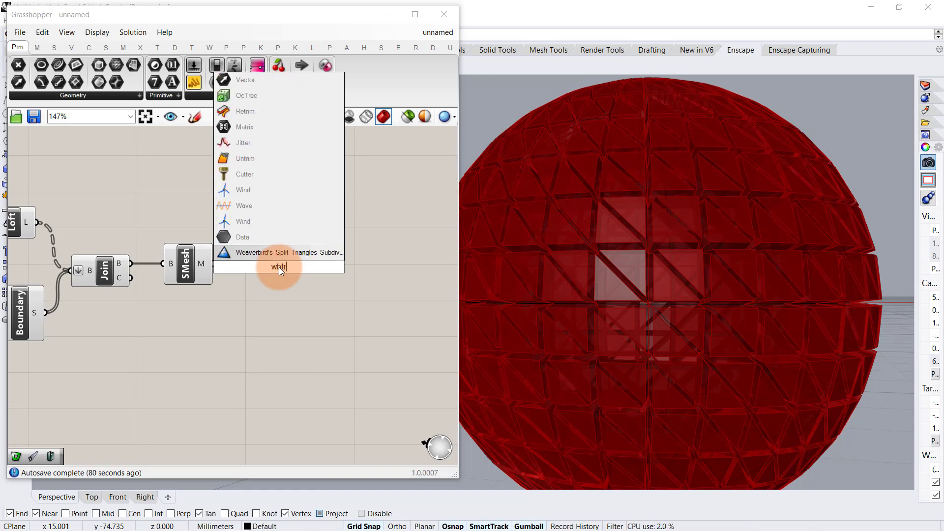
click(289, 253)
drag(214, 263, 274, 300)
click(281, 246)
- Turn off the preview of Loft Options, Loft, Boundary Surfaces, Join and Simple Mesh
scroll(241, 228, down, 1)
scroll(241, 229, down, 5)
drag(227, 191, 124, 338)
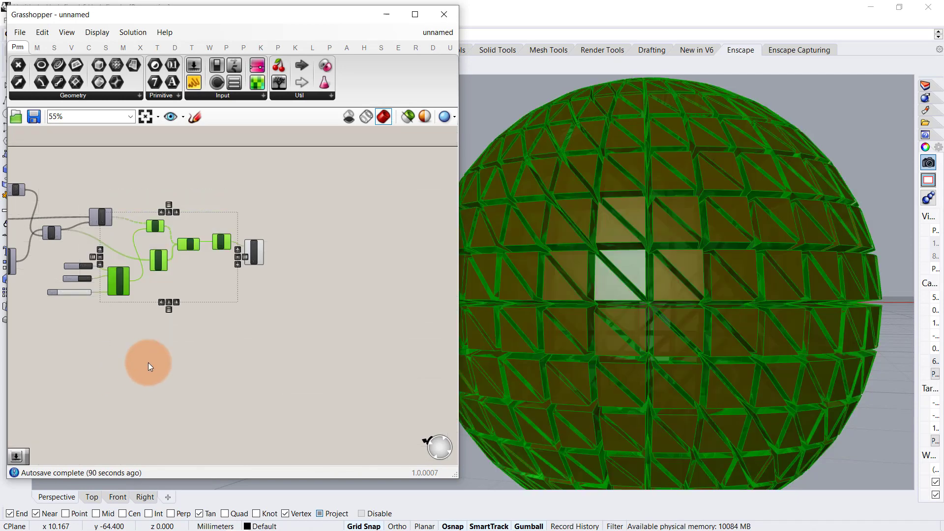
middle_click(148, 362)
click(191, 333)
- Add Weaverbird's Catmull-Clark Subdivision and connect the O output of the last wbTriangles to its M input
scroll(302, 248, up, 8)
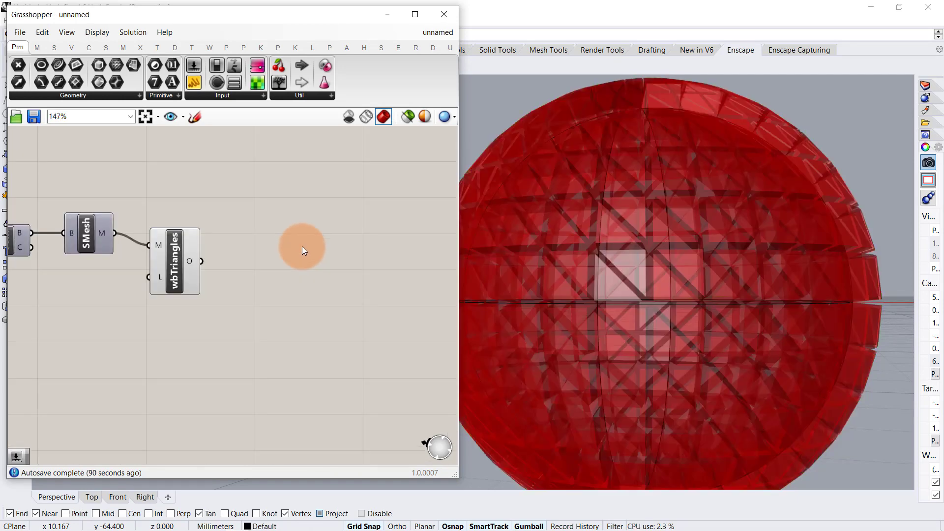
double_click(237, 264)
text(wbca)
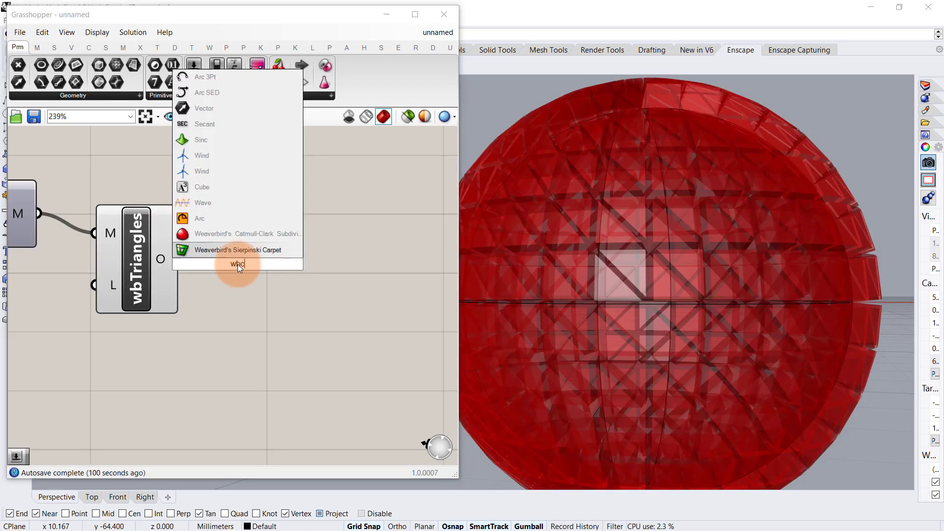
click(261, 234)
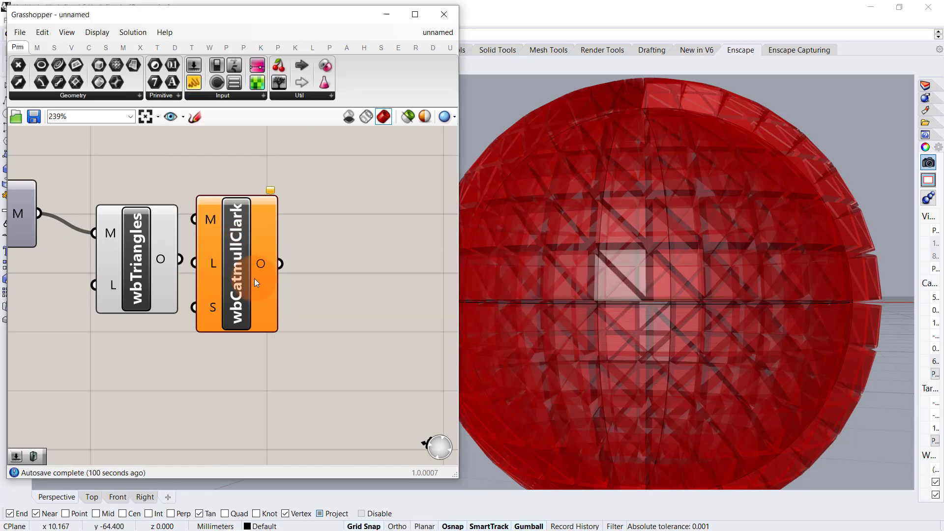
drag(255, 279, 349, 278)
drag(179, 260, 285, 275)
click(281, 203)
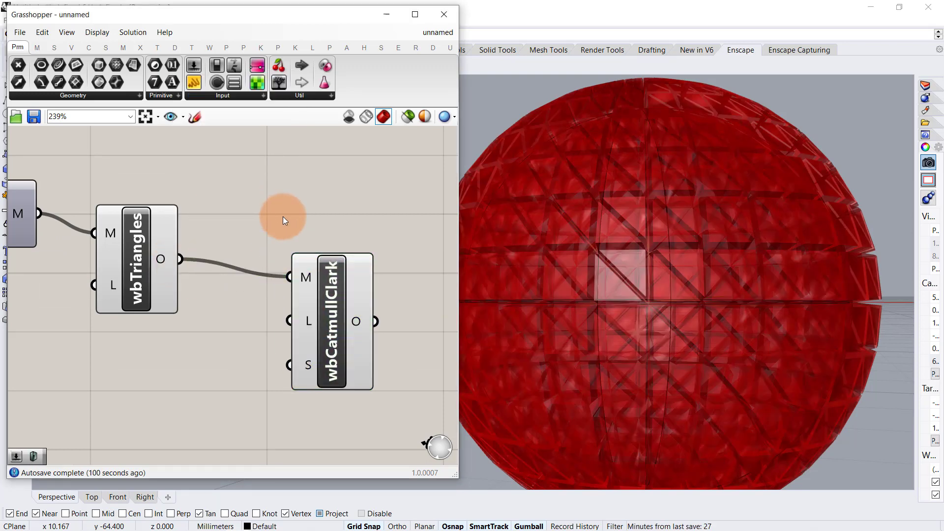
- Turn off the preview of the wbTriangles component that feeds wbCatmullClark
scroll(282, 216, down, 3)
drag(247, 176, 170, 287)
middle_click(169, 288)
click(207, 249)
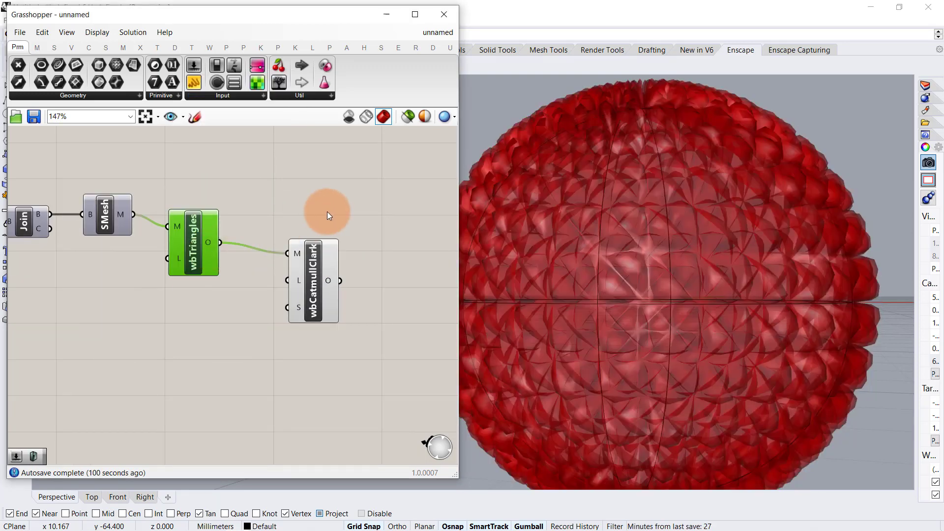
right_drag(654, 291, 718, 305)
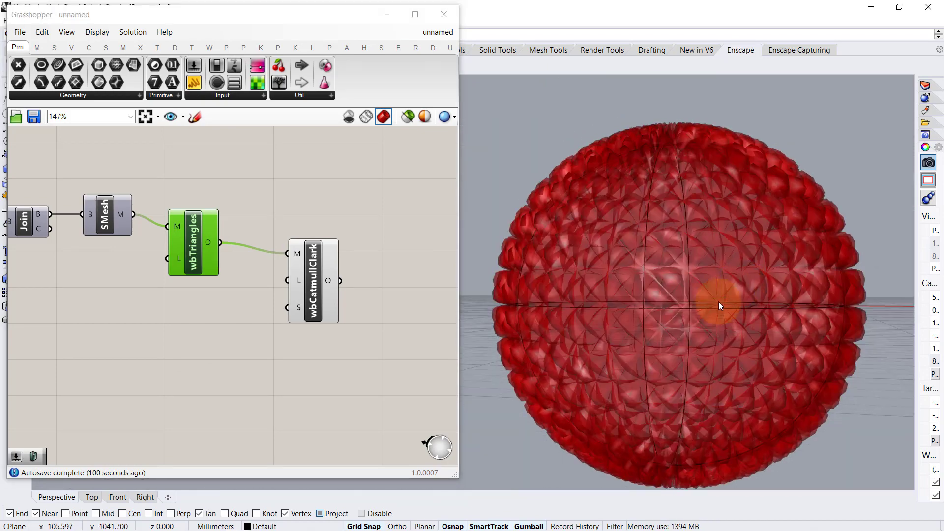
- Move the wbCatmullClark component closer to wbTriangles on the canvas
scroll(333, 268, up, 1)
right_drag(335, 271, 280, 277)
drag(238, 288, 211, 279)
click(354, 246)
- Add a Custom Preview component and connect wbCatmullClark's O output to its G input
right_drag(360, 244, 324, 244)
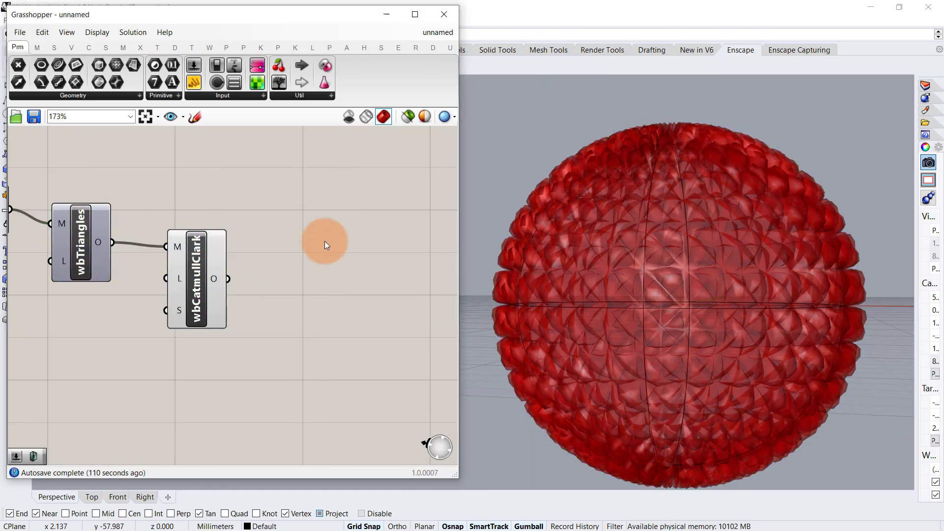
double_click(306, 266)
text(cus)
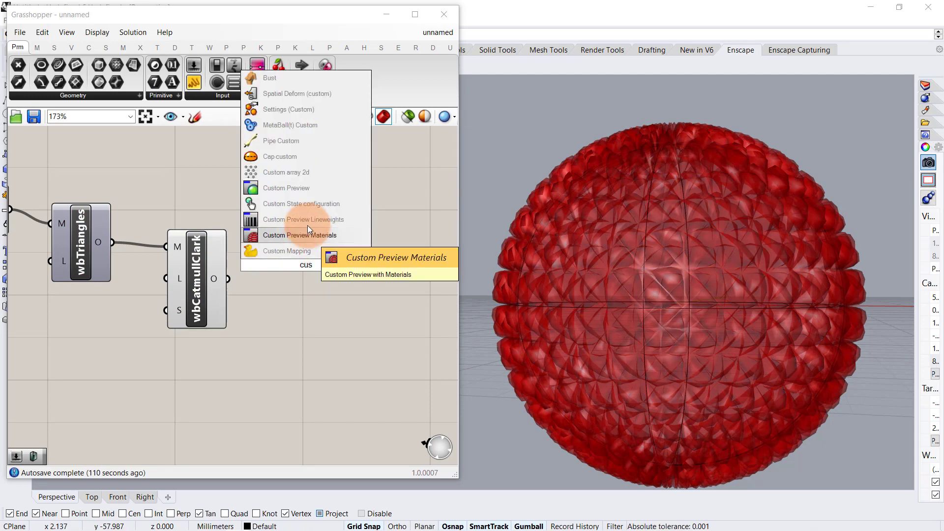
click(317, 189)
drag(228, 279, 356, 324)
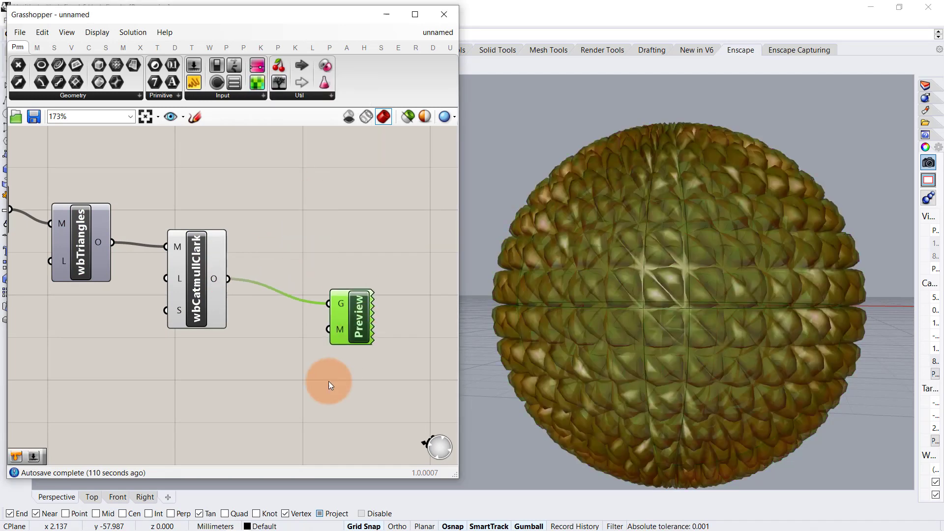
click(328, 381)
right_drag(856, 208, 731, 247)
scroll(730, 247, down, 2)
scroll(715, 321, up, 6)
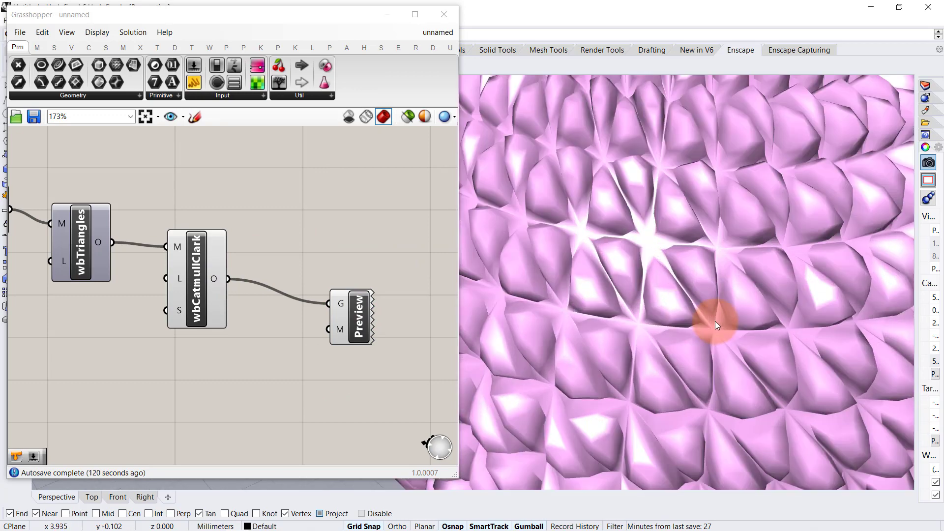
right_drag(716, 322, 770, 283)
- Add a Number Slider set to 3 and connect it to the L (level) input of wbCatmullClark
right_drag(217, 253, 274, 290)
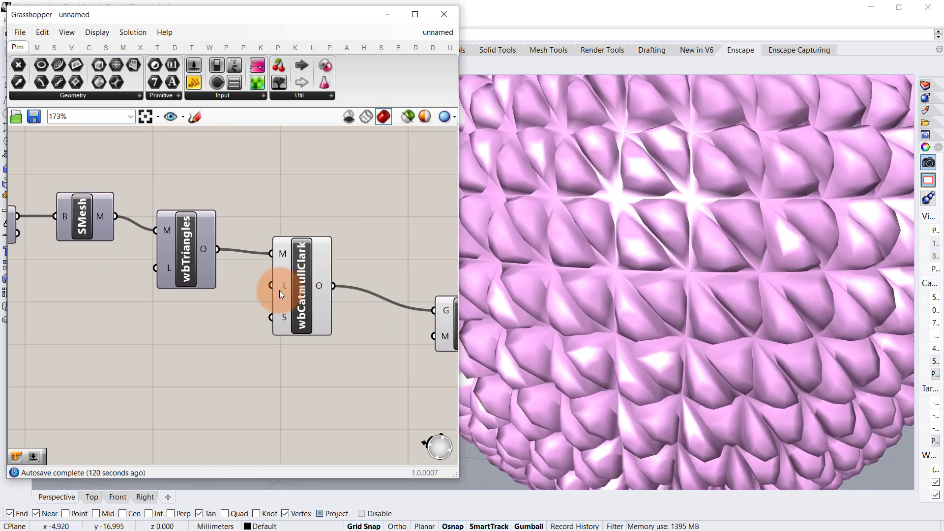
double_click(179, 344)
text(slider)
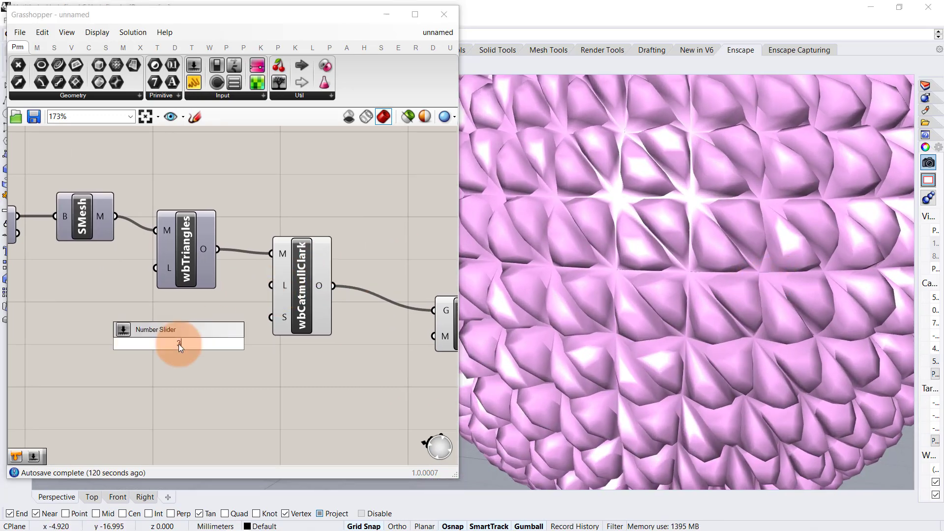
key(Return)
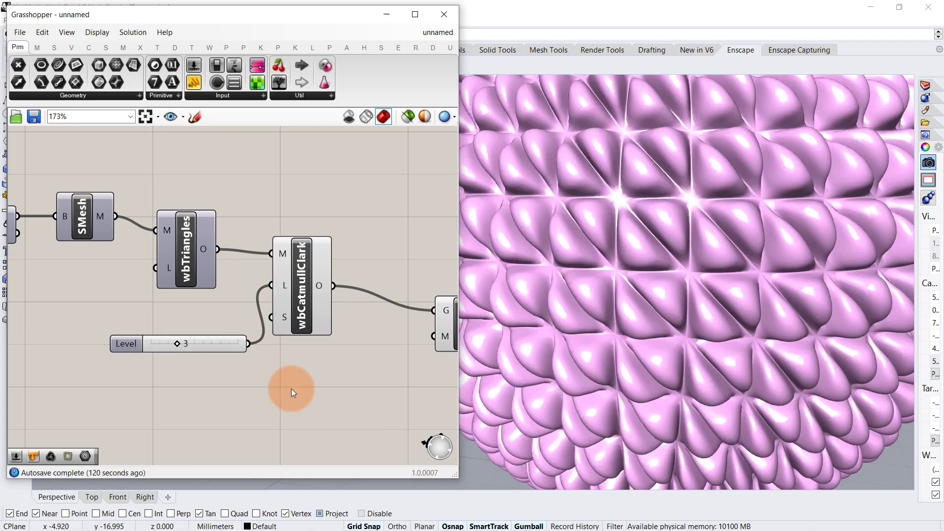
- Examine the smoothed shell from several angles, then review the toggles and Type slider feeding the Loft Options component
scroll(711, 283, down, 9)
right_drag(711, 283, 745, 253)
scroll(734, 259, up, 9)
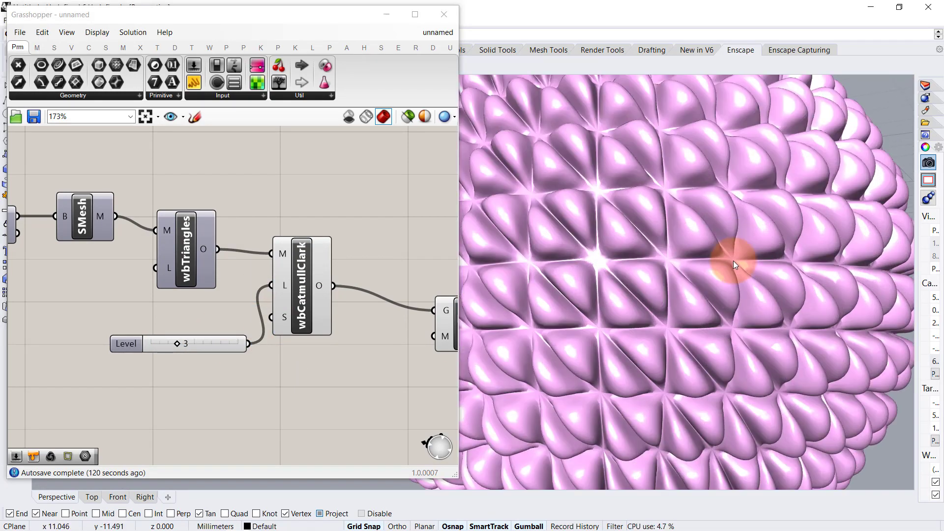
right_drag(745, 294, 755, 313)
scroll(755, 314, down, 5)
scroll(221, 262, down, 3)
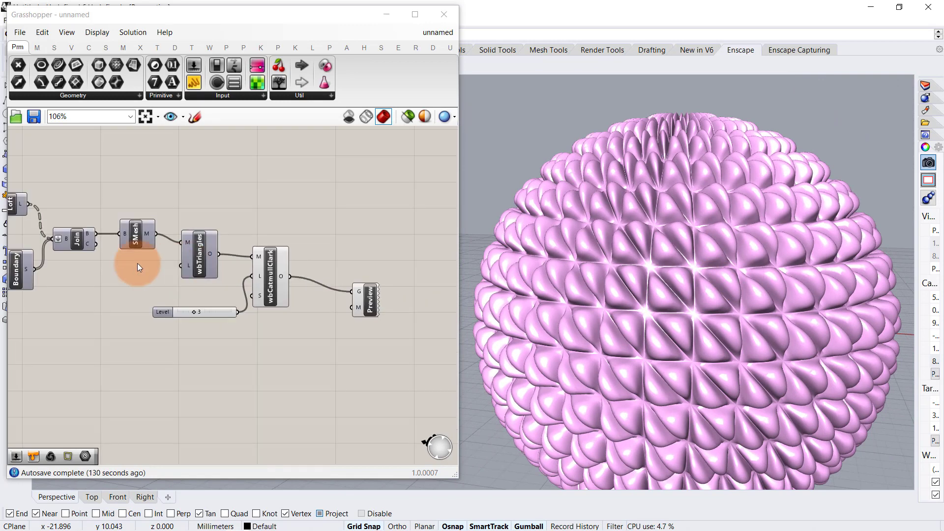
right_drag(149, 270, 278, 277)
scroll(139, 278, up, 2)
right_drag(172, 284, 247, 265)
scroll(182, 350, up, 3)
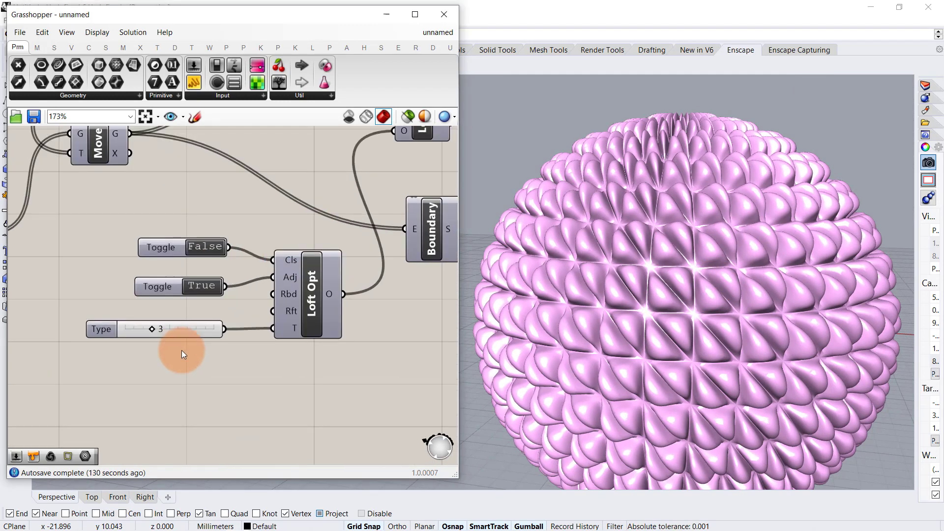
drag(146, 322, 130, 325)
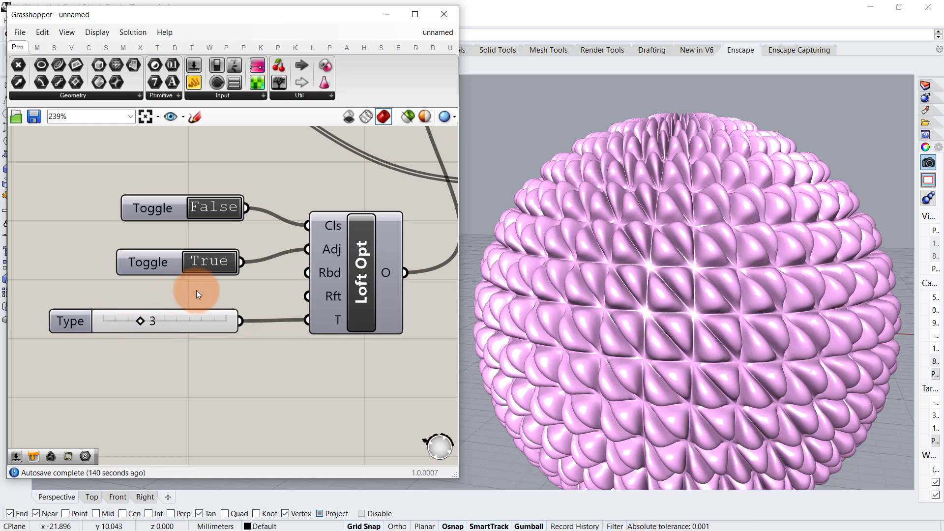
- Set the Distance slider feeding wbWindow to 5.24
scroll(197, 290, down, 3)
right_drag(187, 245, 291, 423)
right_drag(127, 223, 393, 177)
right_drag(162, 333, 214, 315)
scroll(158, 348, up, 3)
drag(157, 349, 198, 347)
drag(199, 350, 198, 346)
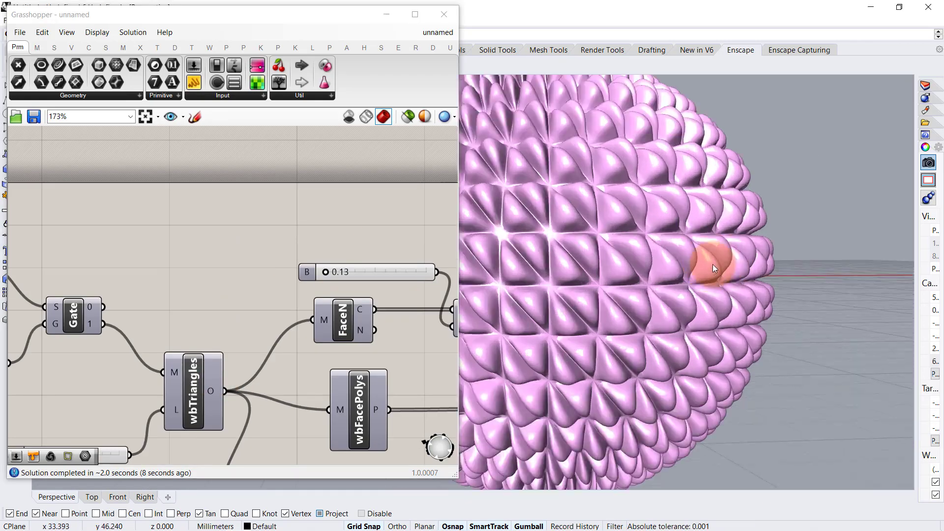
- Narrow the Grasshopper window and set the B slider of the multiplication beside FaceN to 0.09
scroll(368, 295, up, 3)
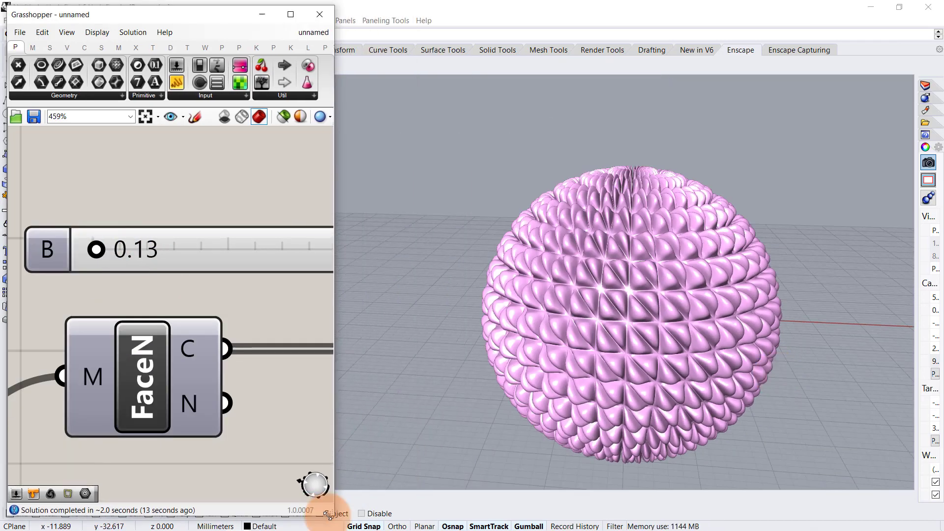
drag(329, 514, 308, 528)
scroll(611, 295, up, 5)
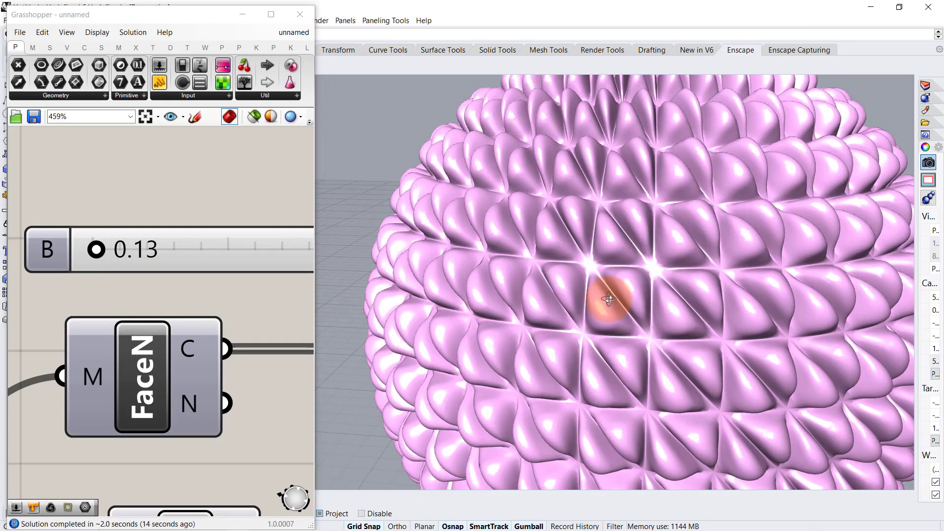
drag(115, 250, 102, 252)
scroll(119, 220, down, 5)
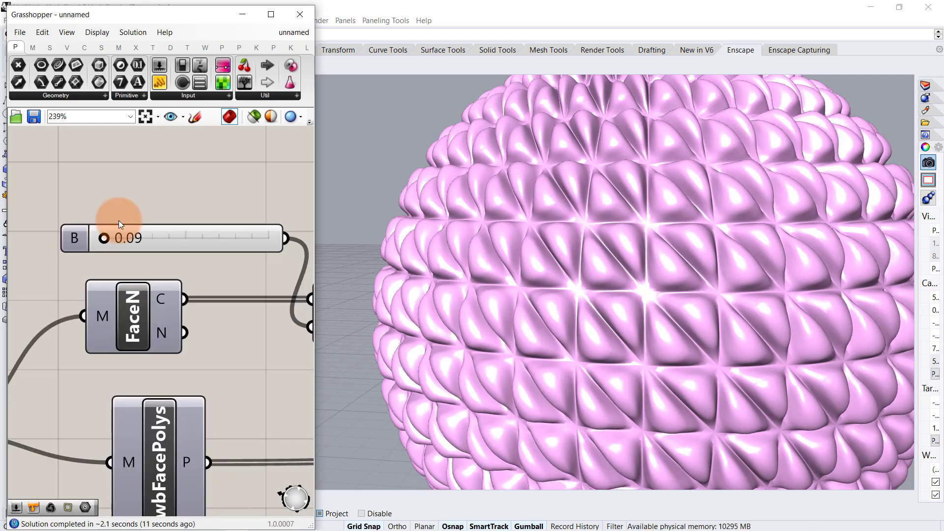
- Bake the wbCatmullClark mesh to the Default layer with grouping enabled
scroll(617, 266, down, 3)
scroll(638, 302, up, 2)
scroll(206, 278, down, 5)
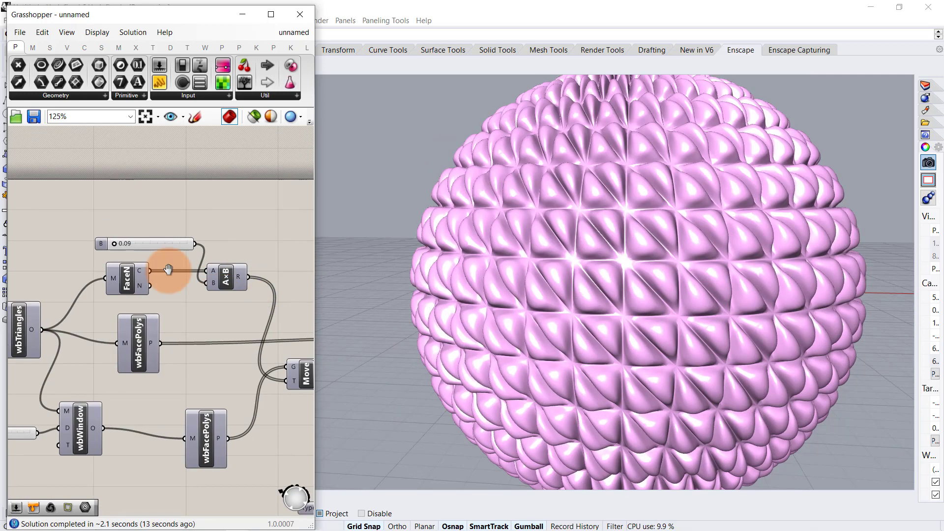
scroll(137, 287, up, 6)
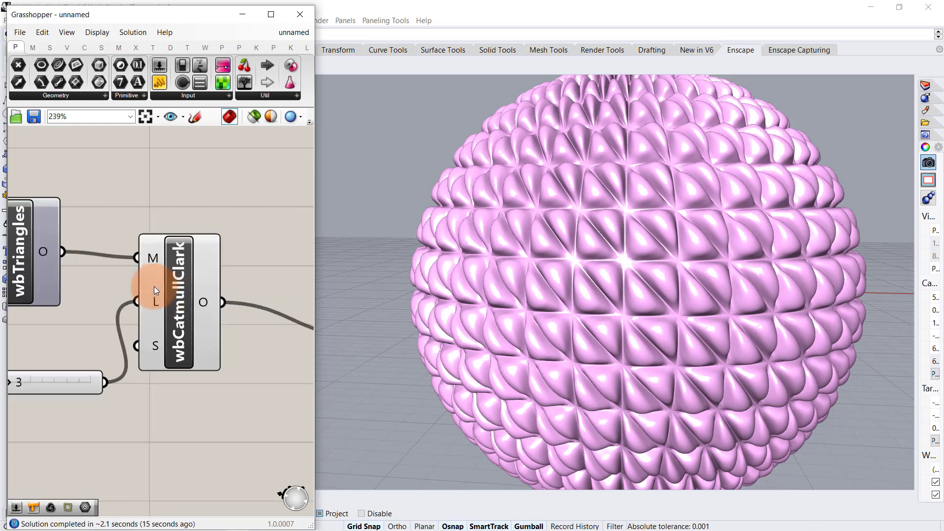
right_click(178, 301)
click(202, 364)
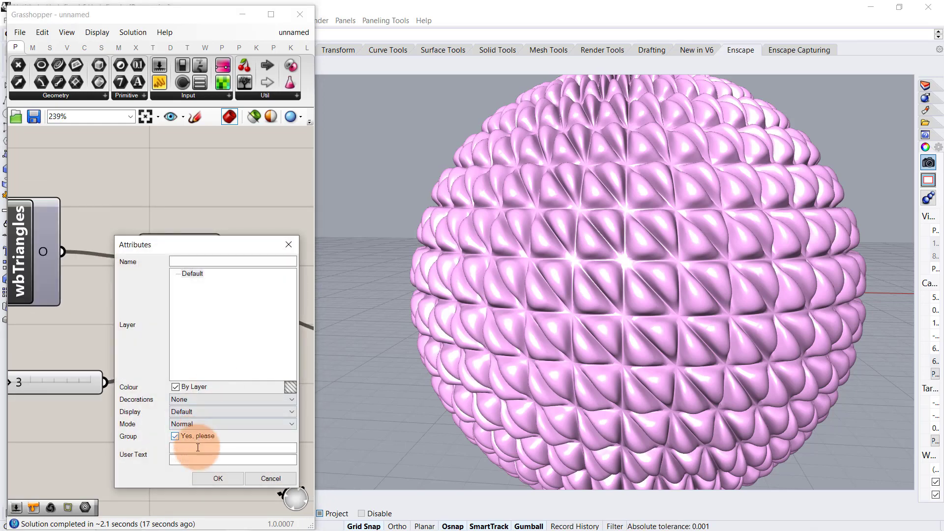
click(217, 479)
- Move the baked mesh along the X axis until it stands clear of the Grasshopper preview
click(498, 299)
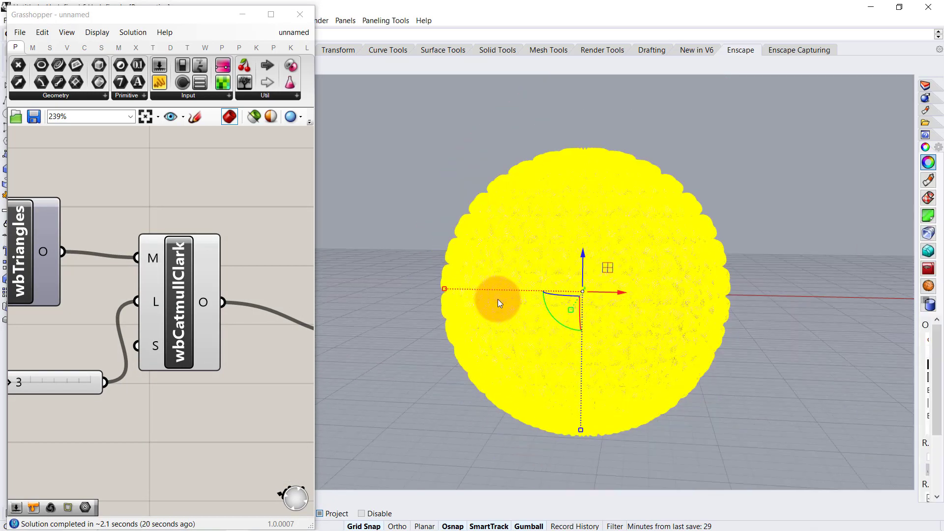
mouse_move(613, 294)
mouse_down()
mouse_move(833, 293)
mouse_move(666, 176)
mouse_move(621, 182)
mouse_move(777, 210)
mouse_up()
scroll(620, 181, down, 10)
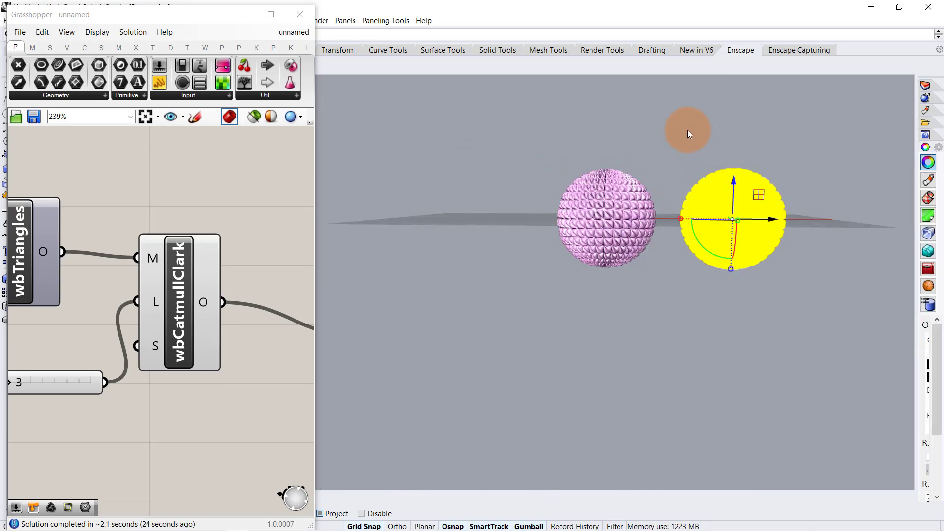
scroll(688, 130, up, 2)
scroll(651, 215, up, 7)
scroll(651, 215, up, 4)
scroll(204, 322, down, 4)
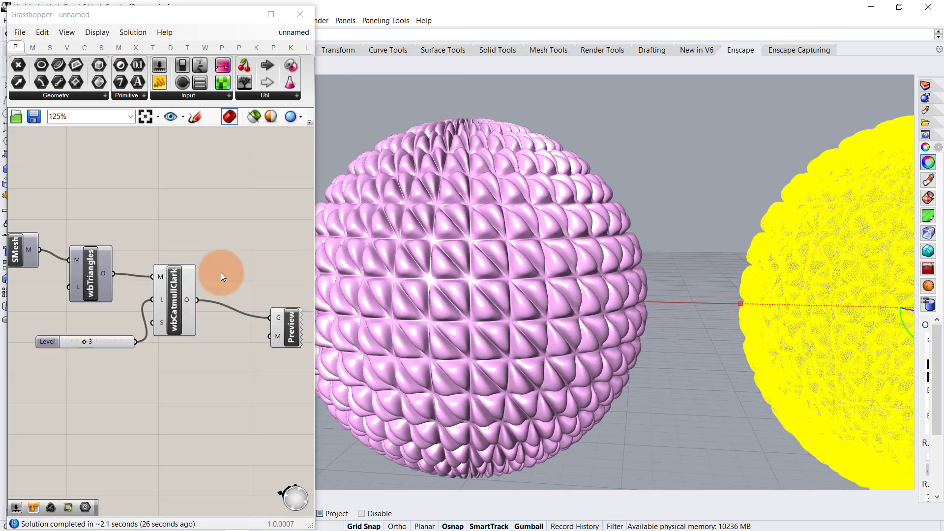
- Delete the Custom Preview component and turn off the preview of wbCatmullClark
right_drag(220, 272, 188, 262)
scroll(246, 303, up, 1)
click(246, 303)
key(Delete)
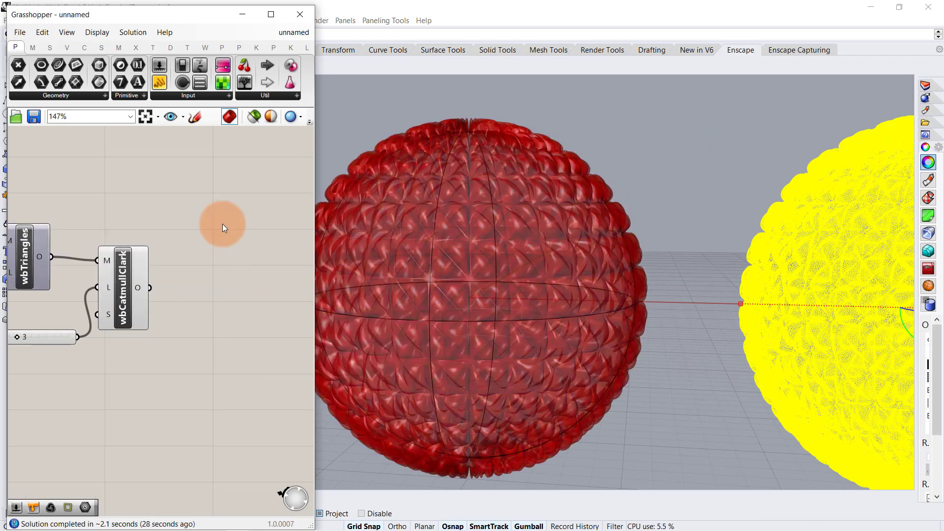
drag(223, 223, 53, 395)
middle_click(116, 386)
click(146, 364)
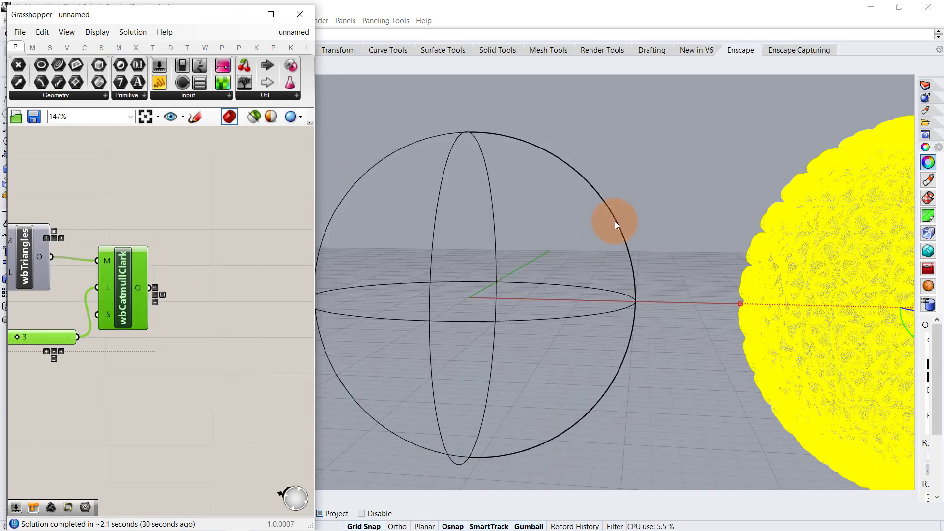
- Deselect the baked mesh, collapse the Grasshopper window and view both spheres in Rendered display mode
click(615, 219)
click(727, 164)
scroll(701, 189, down, 4)
right_drag(700, 190, 786, 209)
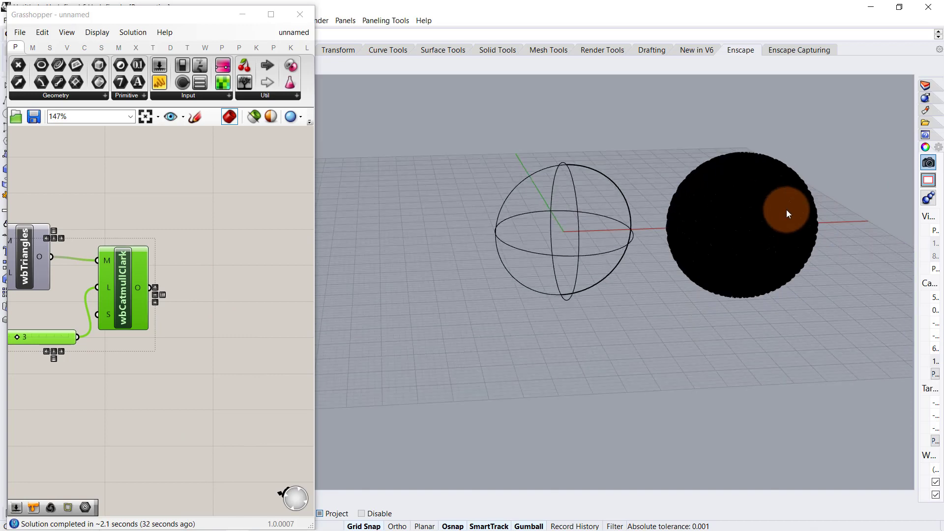
scroll(786, 210, up, 7)
click(244, 16)
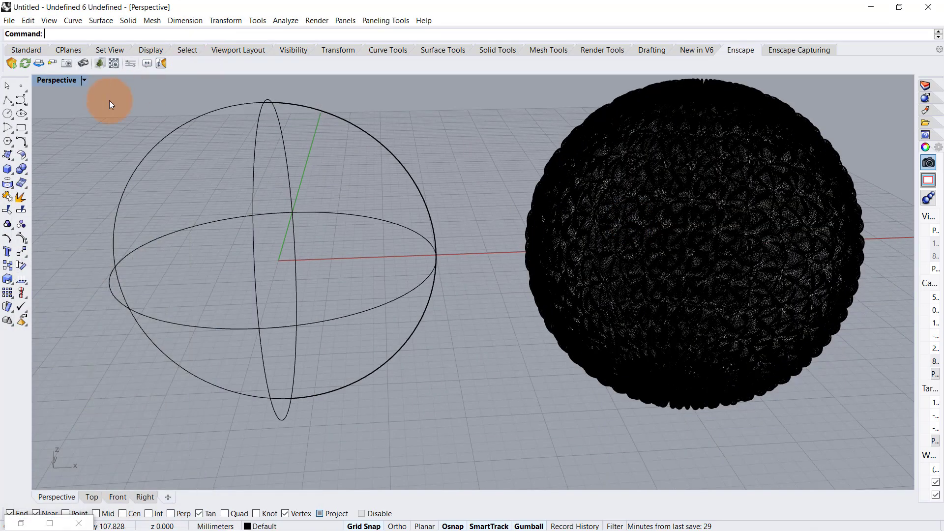
click(85, 80)
click(74, 132)
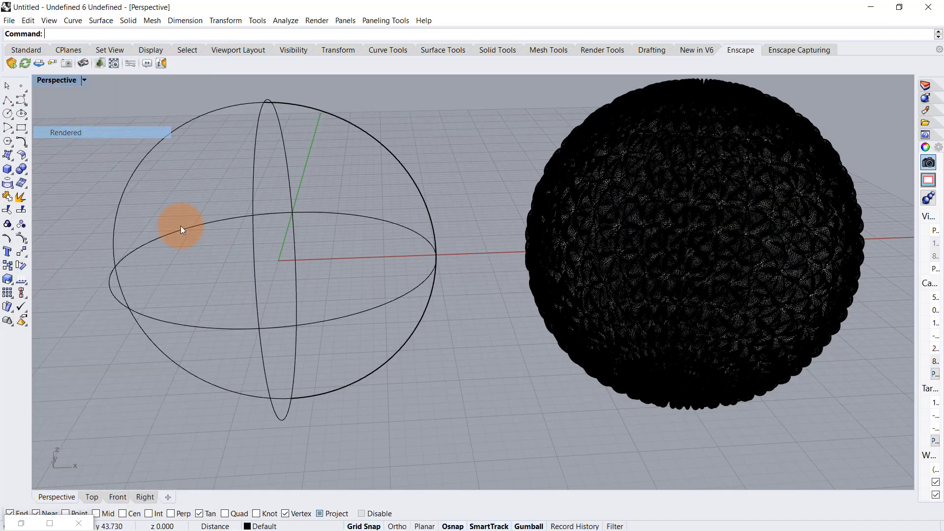
right_drag(717, 235, 640, 236)
- Return the Perspective viewport to Wireframe and move the baked mesh farther from the original sphere along the X axis
click(84, 81)
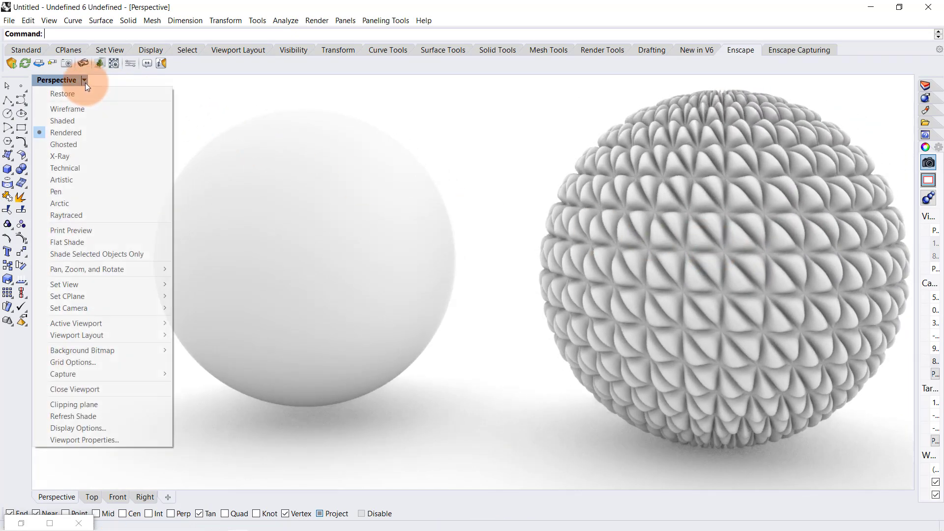
click(69, 108)
right_drag(483, 299, 724, 282)
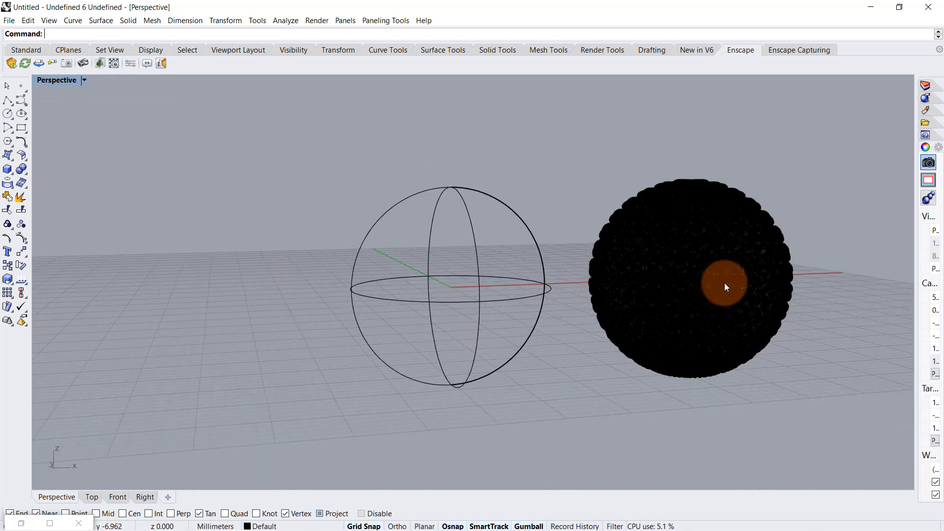
click(725, 282)
drag(710, 277, 844, 265)
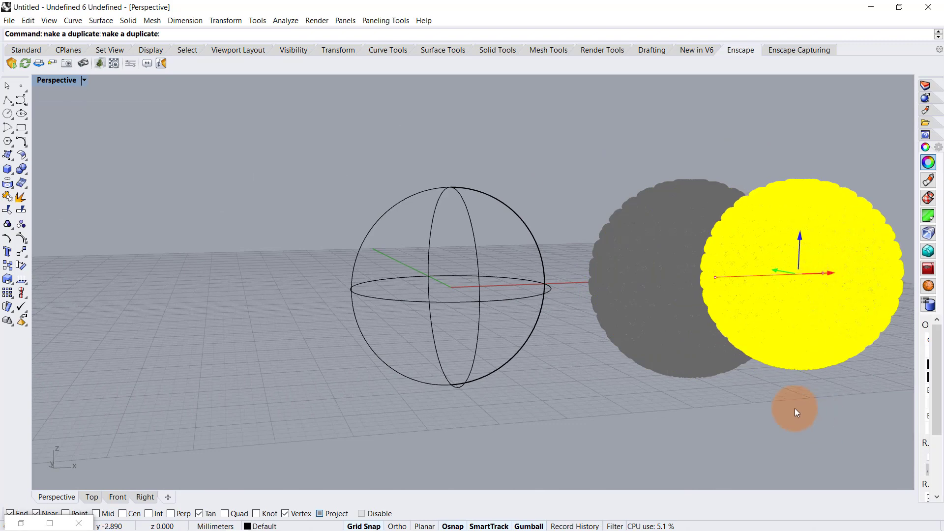
click(795, 408)
- Restore the Grasshopper window and switch the Boolean Toggle controlling the Gate's G input to False
click(25, 522)
click(178, 290)
scroll(196, 278, down, 6)
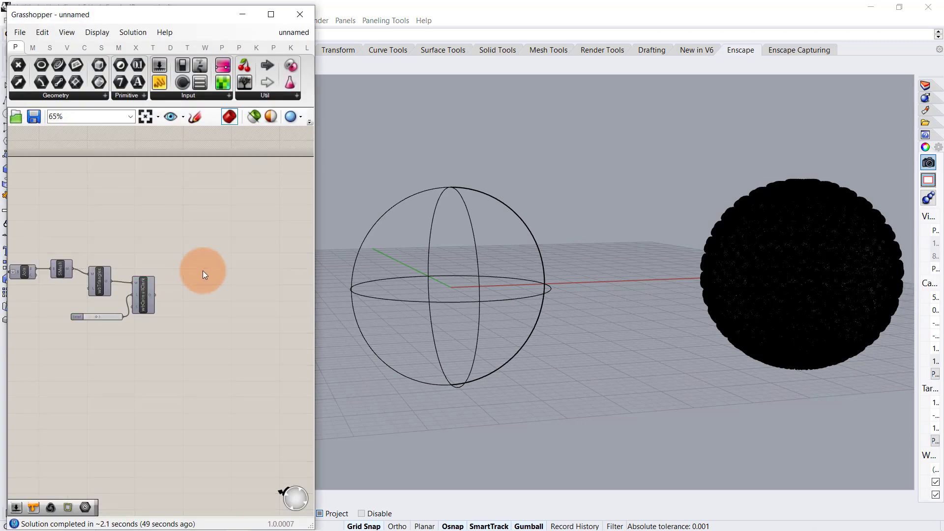
right_drag(75, 290, 175, 290)
scroll(114, 298, up, 10)
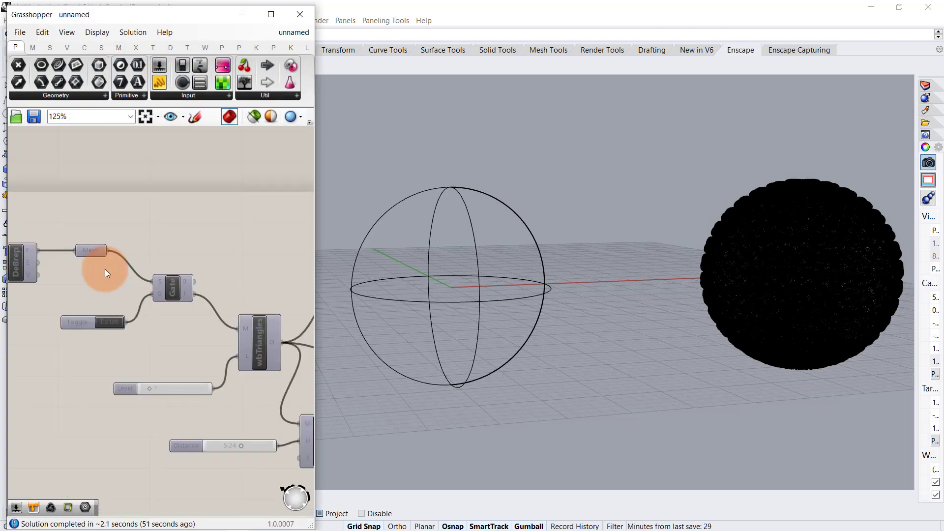
double_click(118, 391)
scroll(125, 297, down, 3)
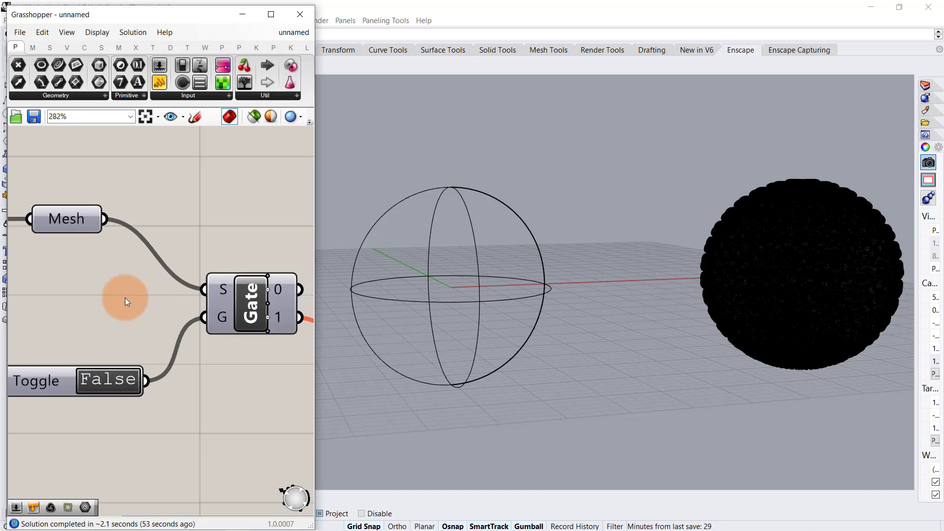
- Select all components downstream of the Gate and move them lower on the canvas to free space beside it
right_drag(278, 332, 168, 323)
scroll(166, 295, down, 3)
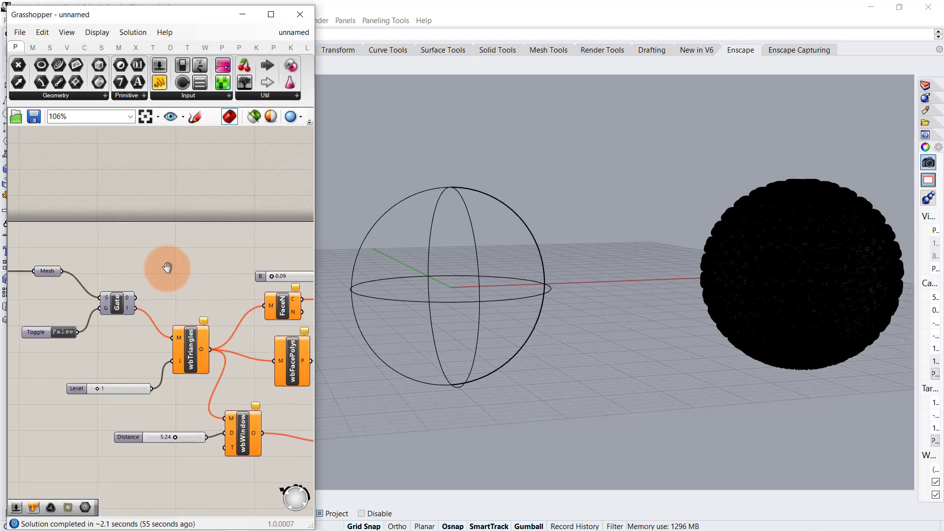
scroll(94, 254, down, 4)
scroll(233, 234, down, 2)
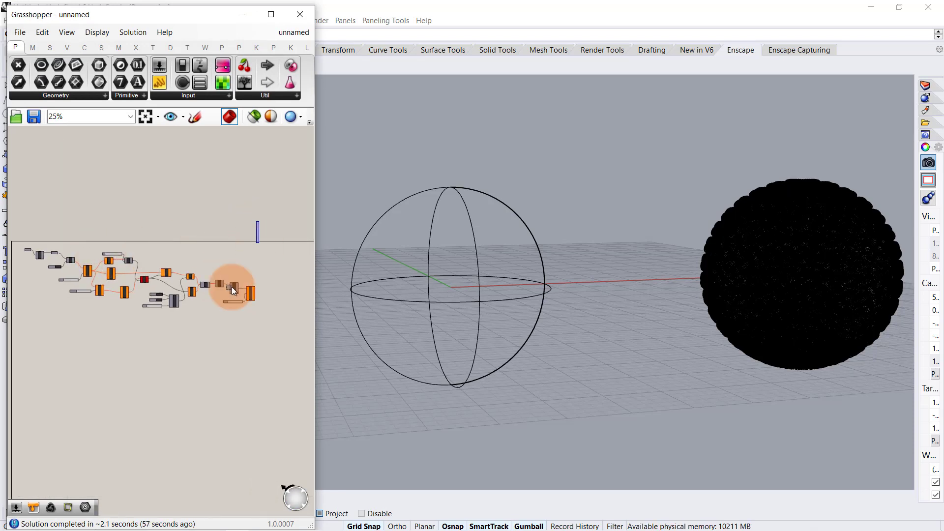
drag(258, 222, 78, 358)
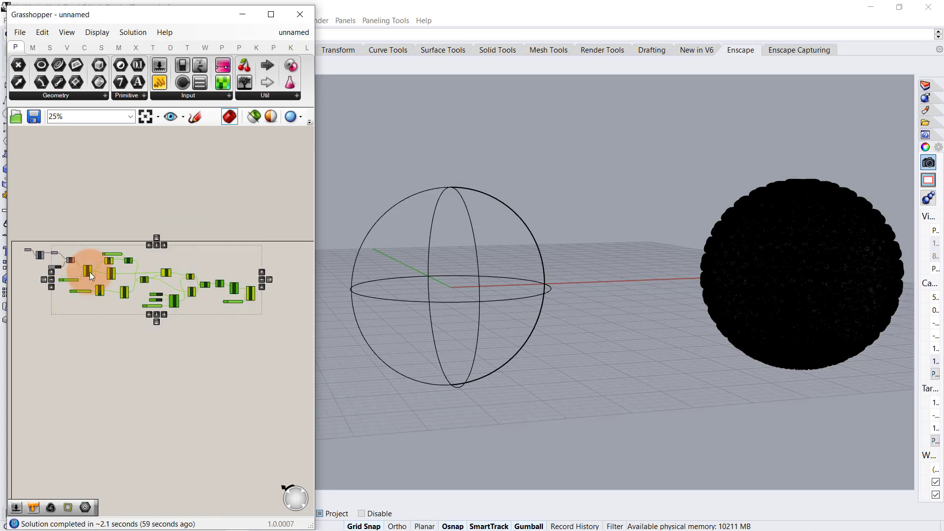
drag(89, 272, 93, 302)
- Widen the Grasshopper window and bring the original sphere into full view in the Perspective viewport beside it
scroll(95, 275, up, 4)
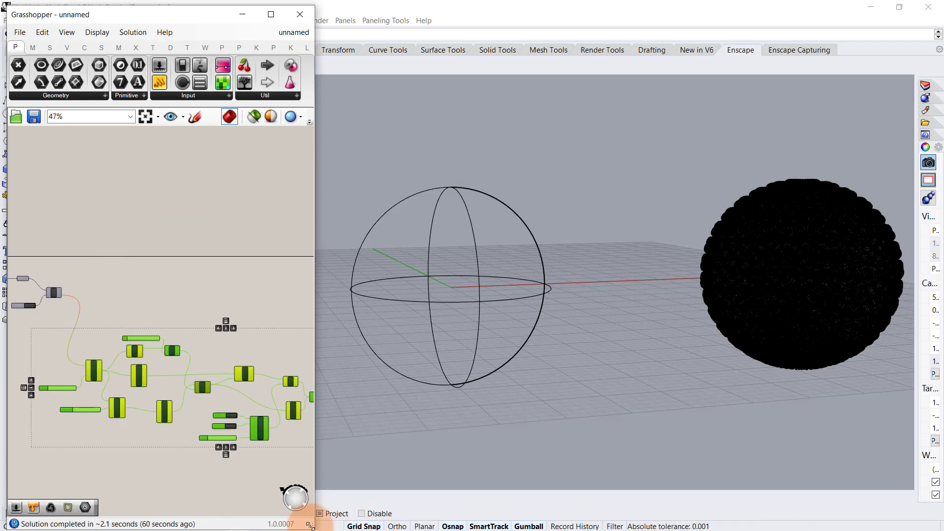
drag(310, 526, 456, 515)
scroll(700, 325, down, 3)
shift+right_drag(699, 325, 777, 331)
scroll(702, 329, up, 6)
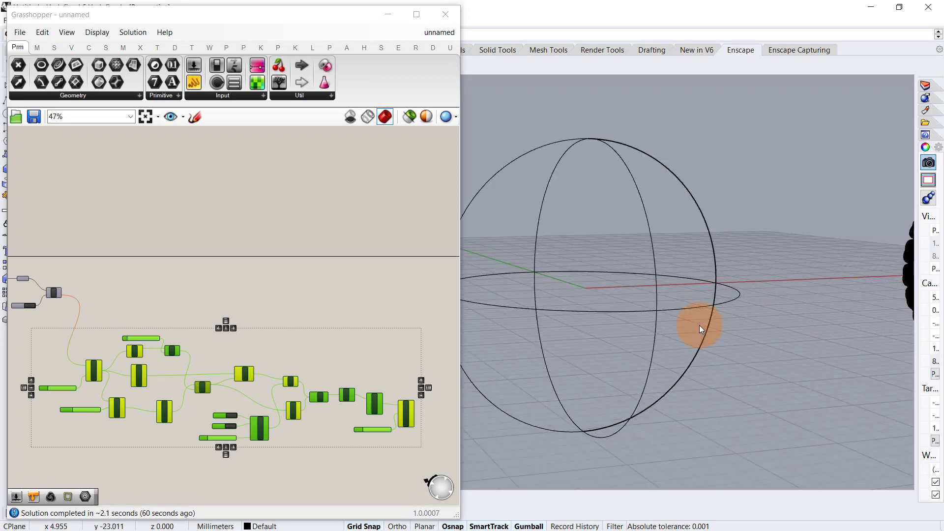
shift+right_drag(635, 309, 725, 307)
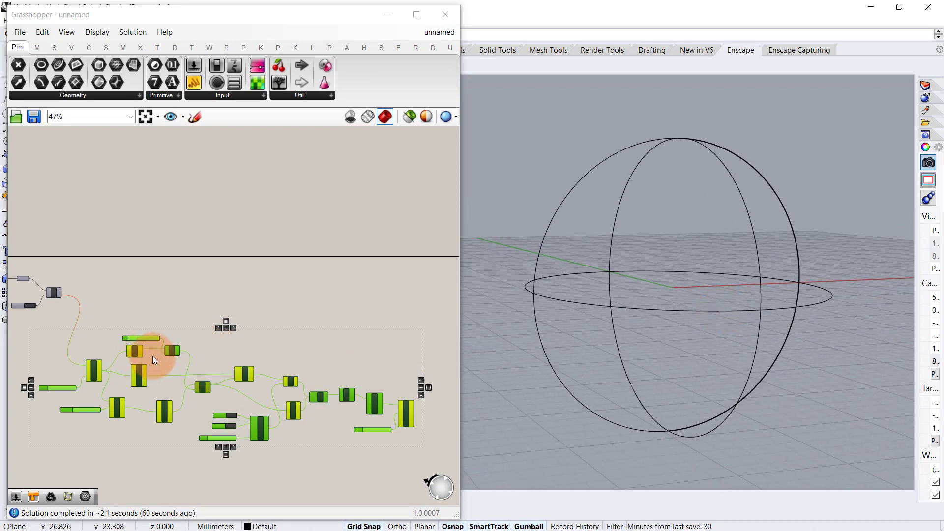
scroll(82, 288, up, 7)
right_drag(67, 282, 193, 281)
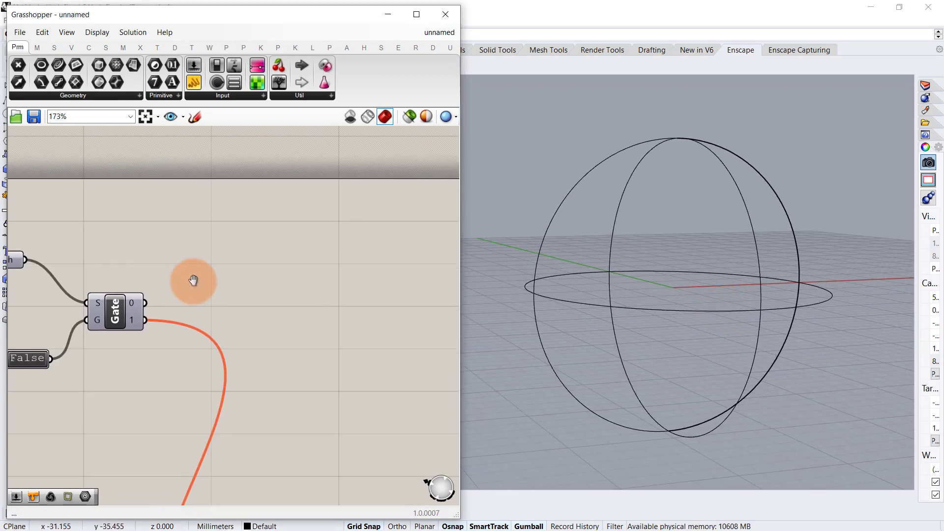
- Add a Weaverbird's Face Polylines component beside the Gate and feed its mesh input from the Gate's 0 output
scroll(211, 264, up, 1)
double_click(211, 264)
text(w)
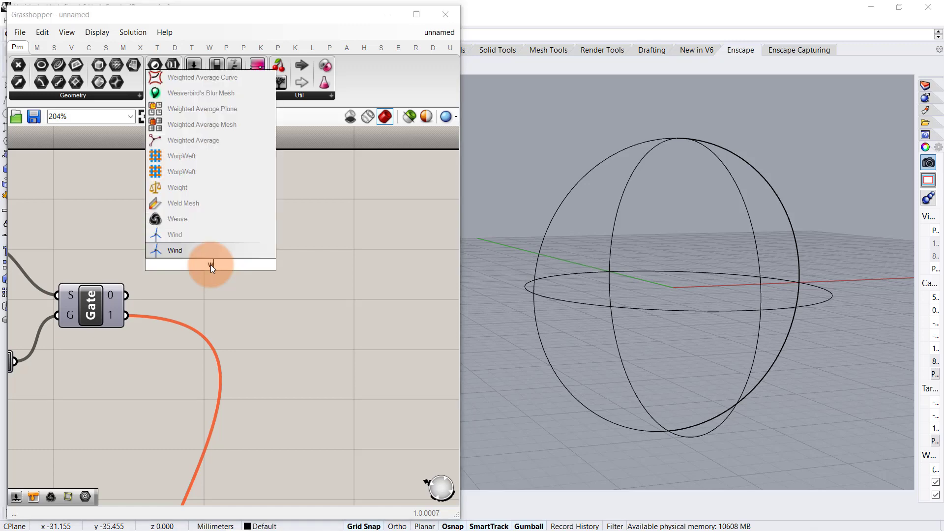
text(bfa)
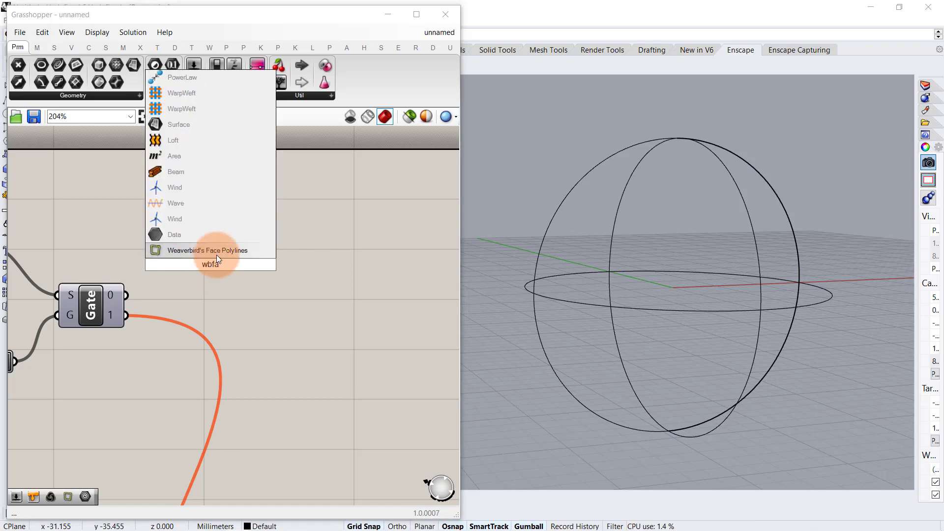
click(218, 250)
drag(127, 295, 311, 288)
click(264, 181)
- Add a Face Normals component above the face polylines component and connect the Gate's 0 output to its mesh input
double_click(267, 180)
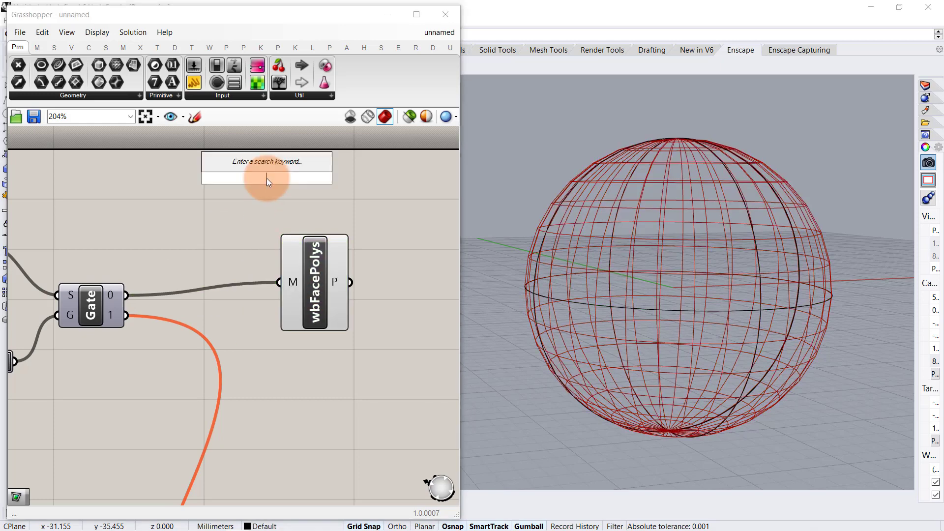
text(face)
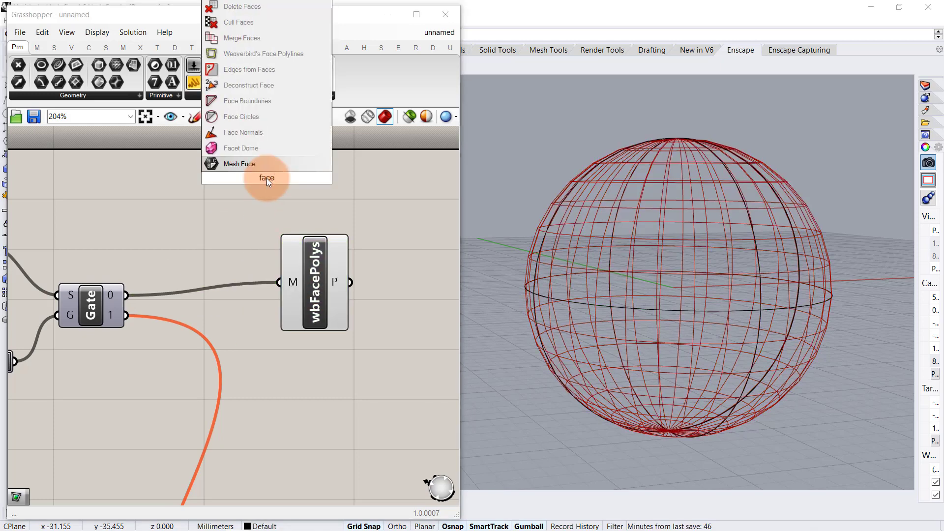
click(233, 133)
drag(128, 297, 244, 178)
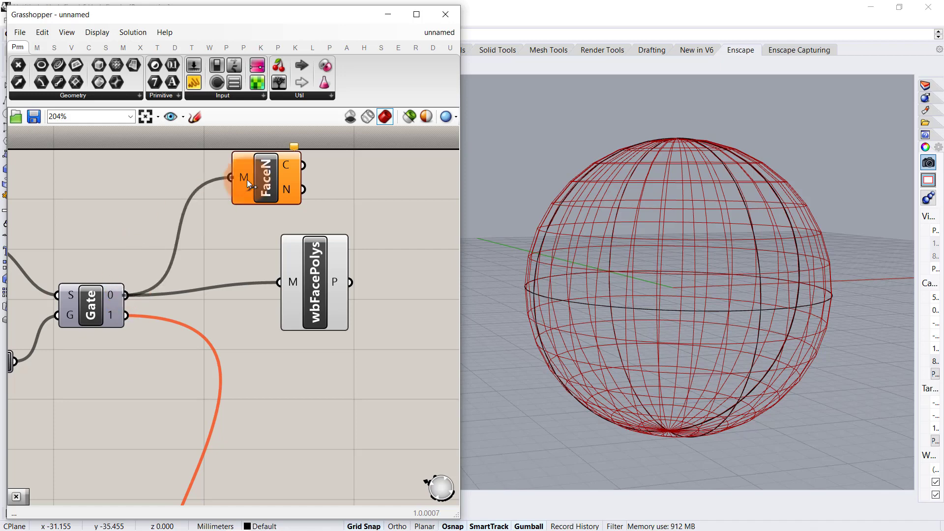
drag(301, 177, 384, 163)
- Add a Scale component and connect the face polylines output to its geometry input
right_drag(385, 226, 191, 231)
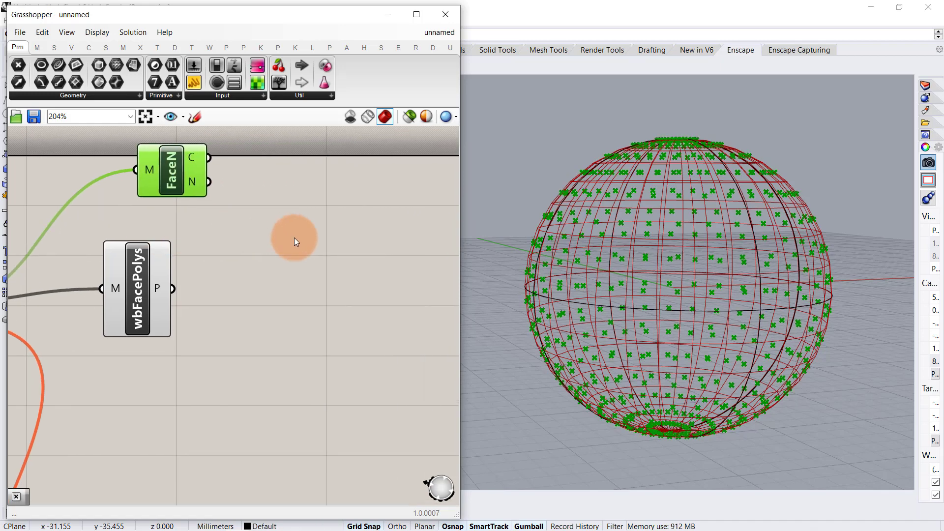
double_click(323, 289)
text(sca)
click(311, 270)
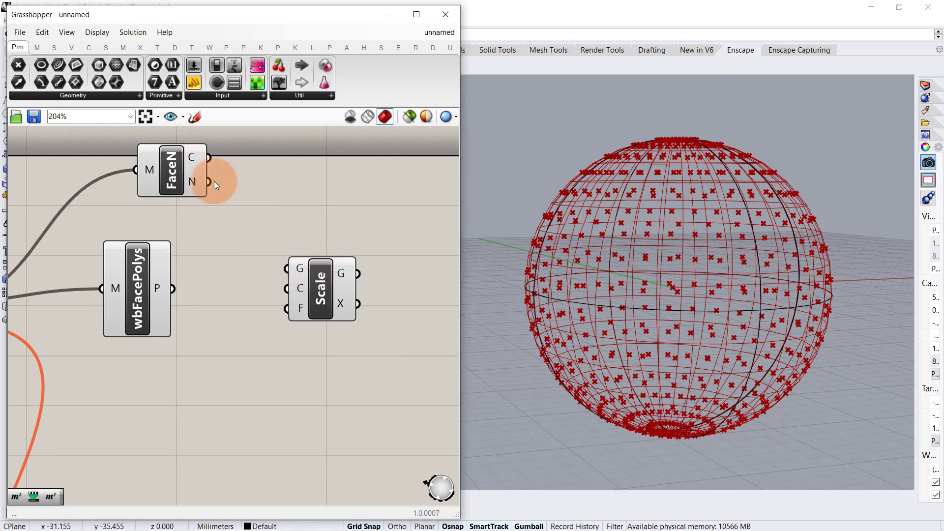
drag(158, 168, 139, 169)
click(212, 251)
drag(184, 294, 344, 310)
click(214, 166)
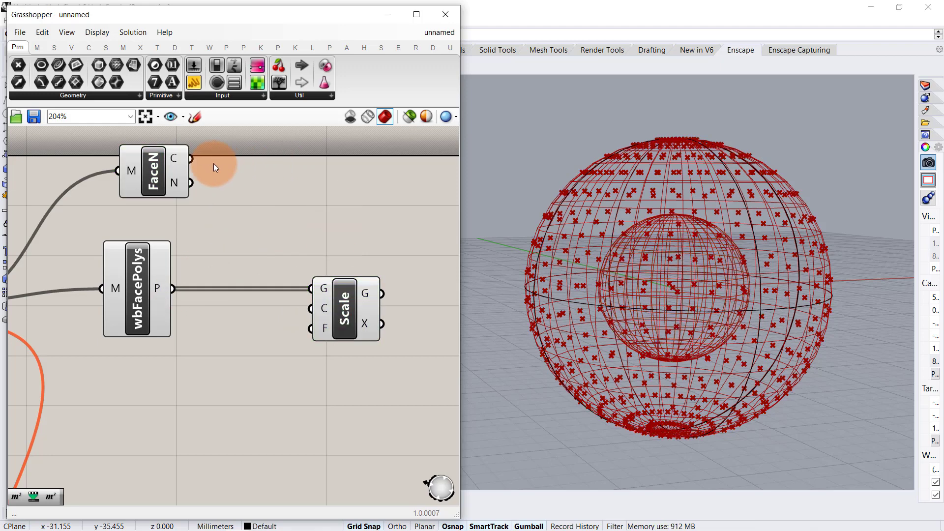
- Use the Face Normals centers as the Scale center and drive the scale factor with a new 0.50 number slider
mouse_move(191, 158)
mouse_down()
mouse_move(306, 333)
mouse_move(310, 308)
mouse_up()
click(210, 370)
double_click(184, 399)
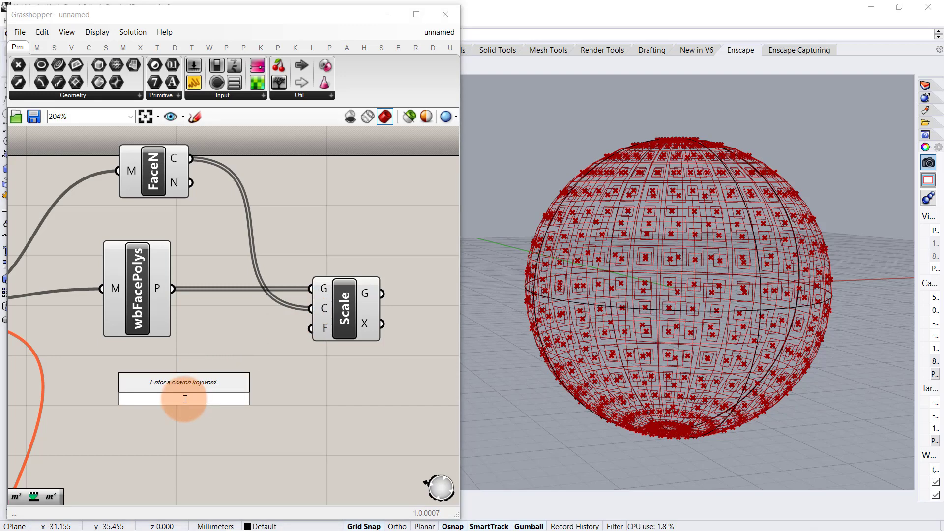
text(slider)
key(Return)
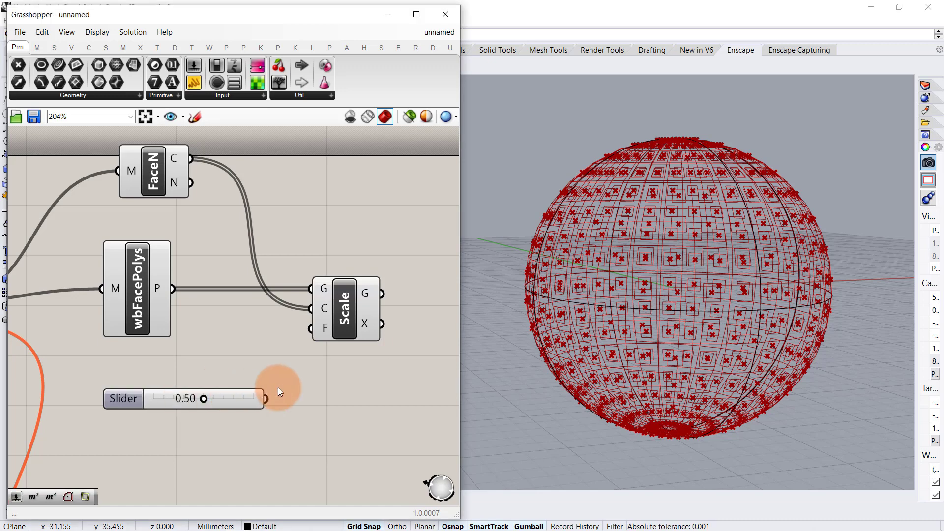
drag(272, 393, 309, 329)
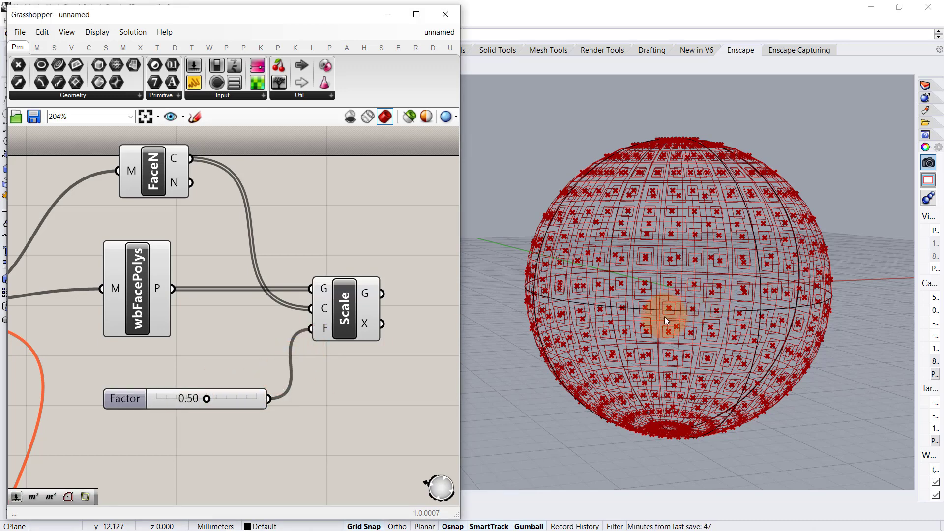
scroll(657, 321, up, 5)
scroll(655, 273, down, 3)
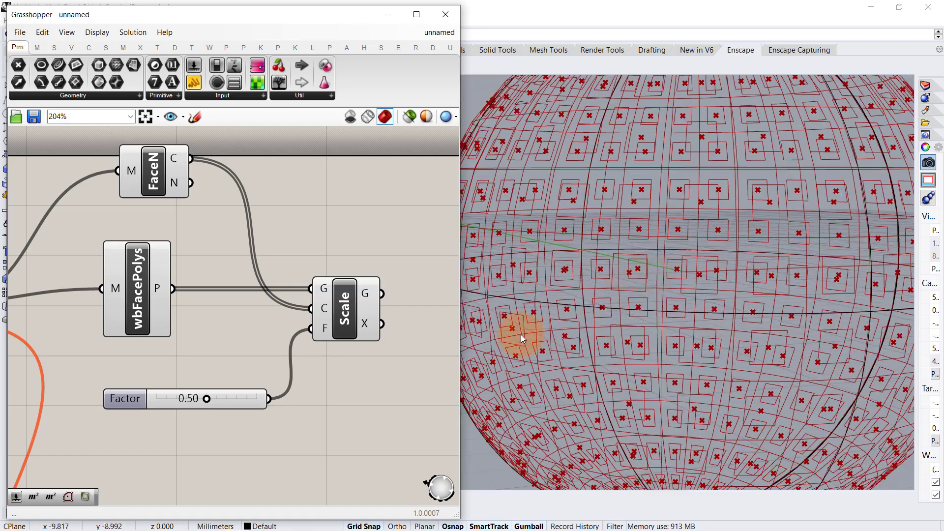
drag(206, 398, 207, 419)
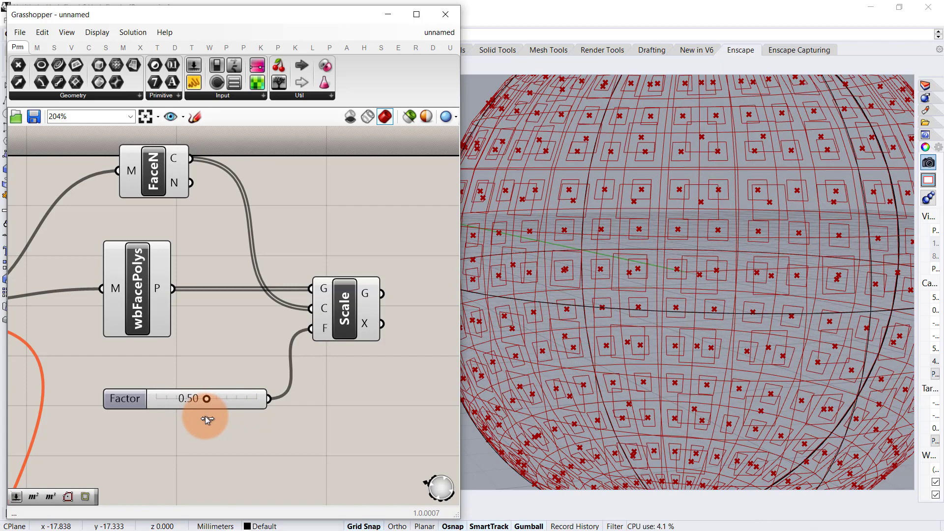
- Add a Multiplication component and connect the Face Normals N output to its A input
scroll(236, 343, down, 1)
right_drag(242, 302, 196, 336)
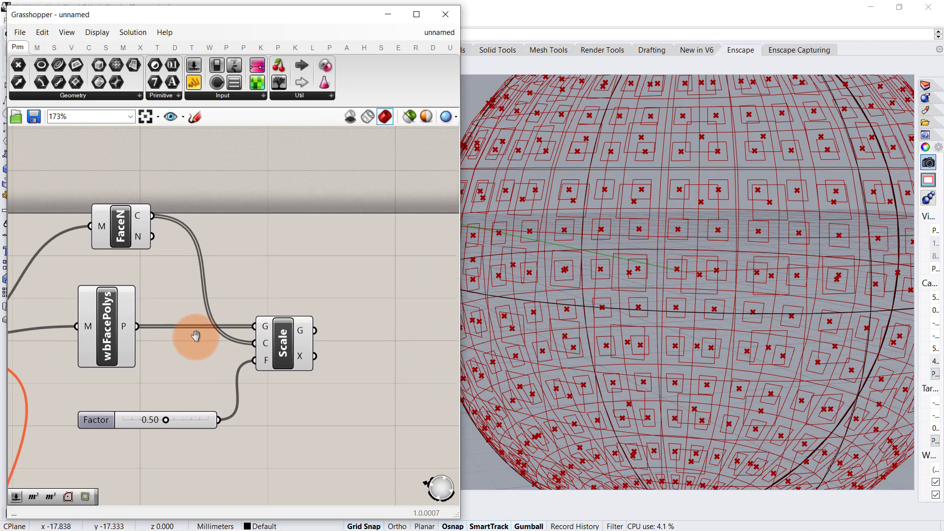
double_click(331, 235)
text(mul)
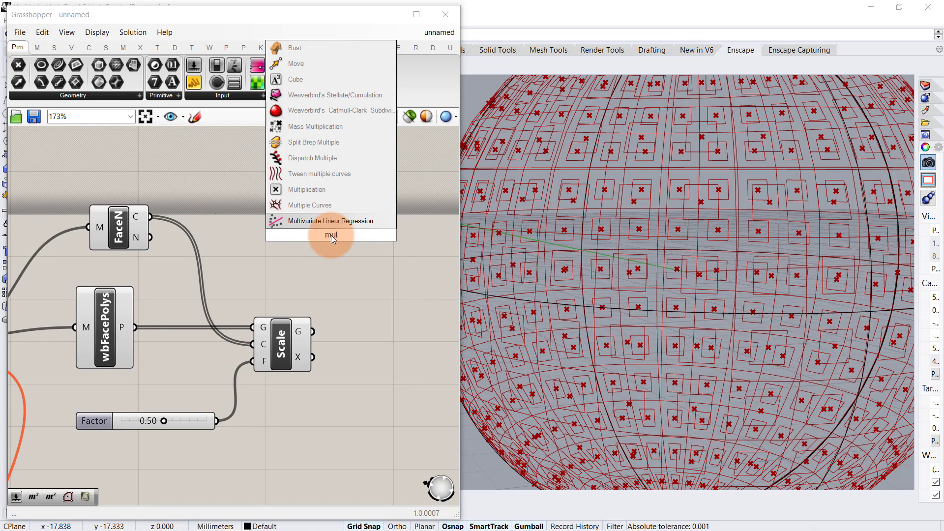
click(307, 190)
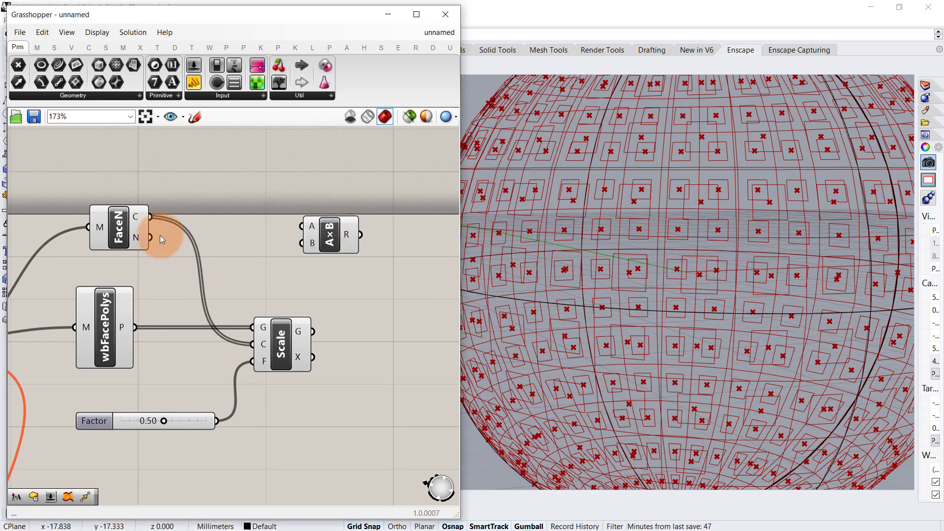
drag(150, 237, 360, 275)
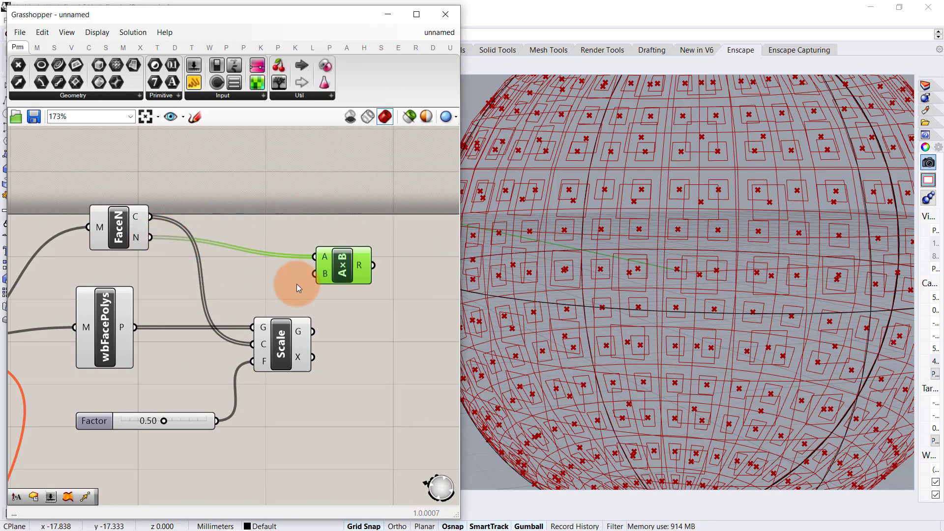
click(231, 289)
- Create a 10.5 number slider and connect it to the Multiplication's B input
double_click(215, 205)
text(10.5)
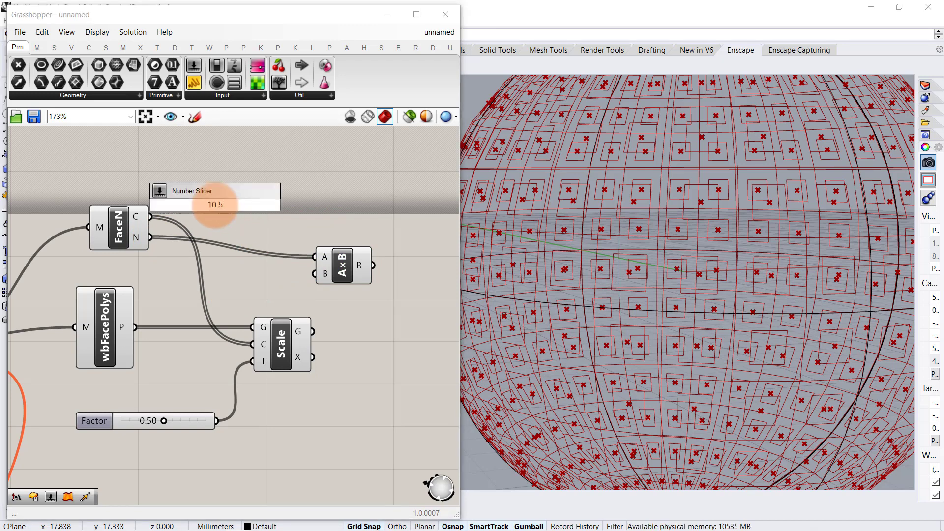
key(Return)
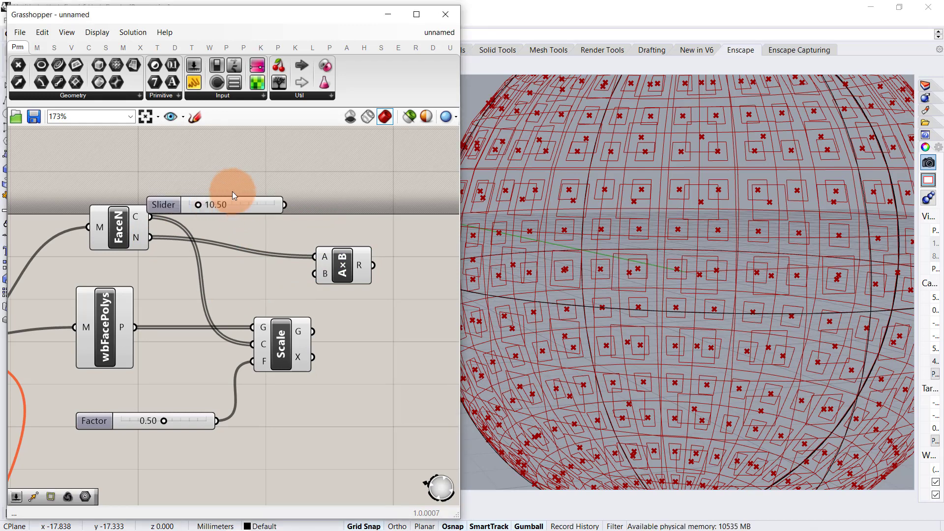
drag(245, 203, 305, 273)
scroll(639, 238, down, 4)
scroll(641, 240, up, 2)
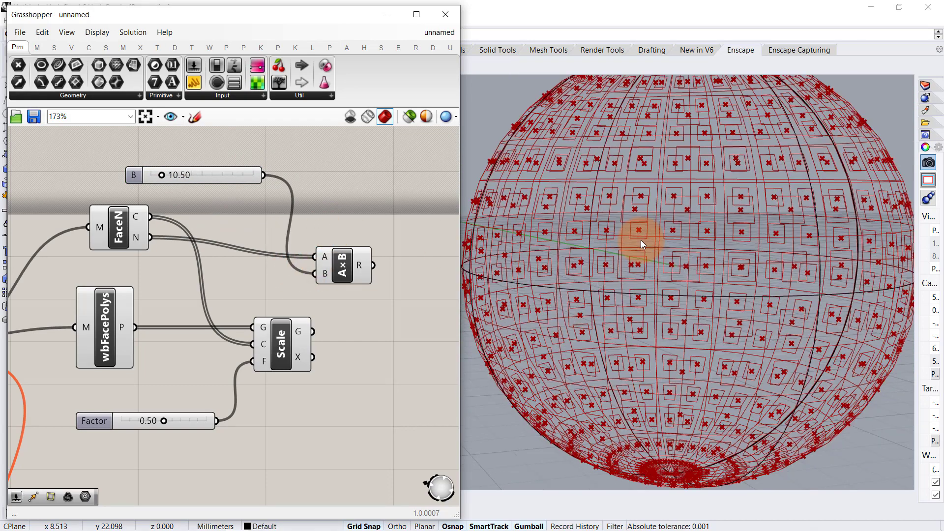
- Add a Move component that translates the scaled polylines by the Multiplication result
right_drag(359, 238, 247, 227)
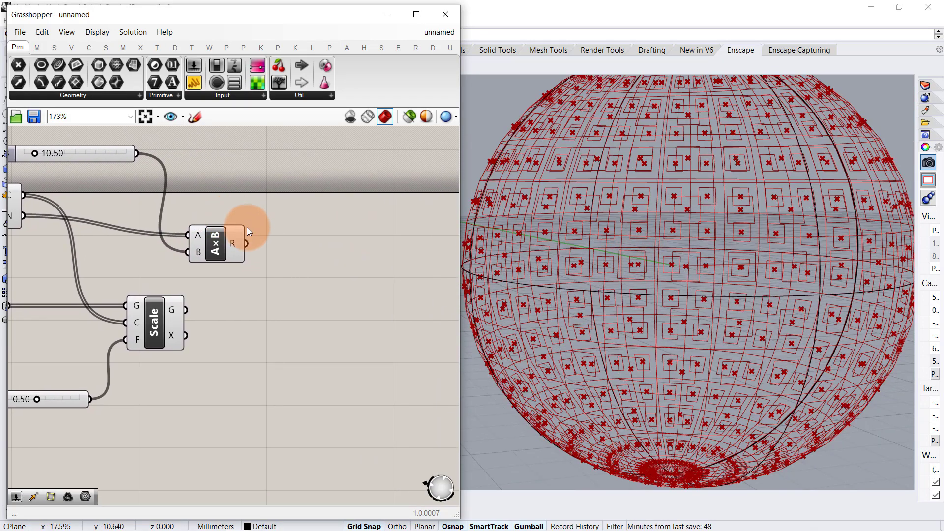
click(223, 233)
drag(222, 233, 217, 220)
click(398, 317)
double_click(331, 308)
text(move)
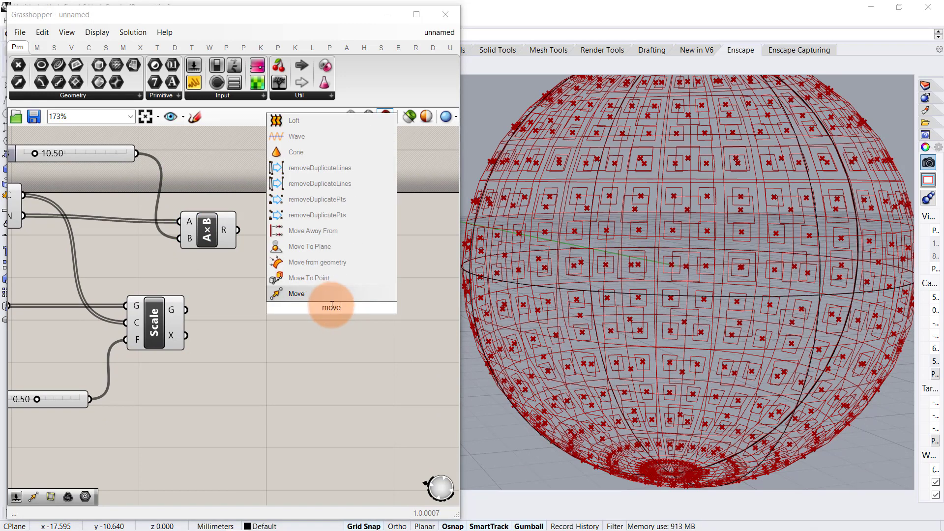
key(Return)
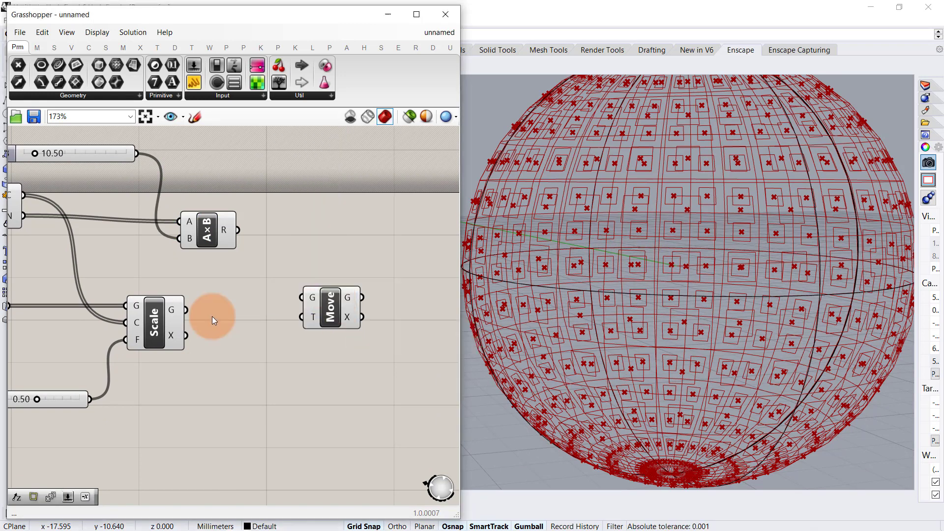
drag(188, 311, 302, 296)
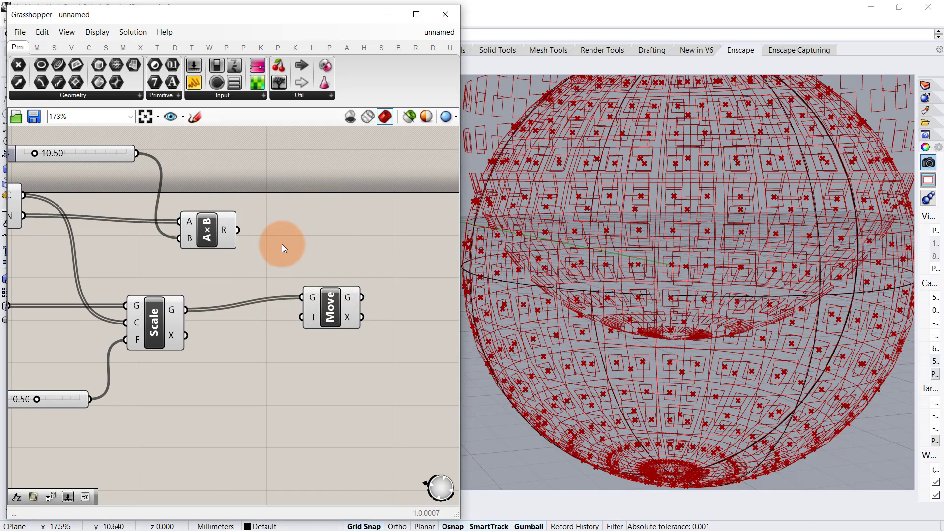
drag(255, 255, 329, 316)
scroll(708, 311, down, 6)
scroll(709, 293, down, 3)
scroll(724, 292, up, 3)
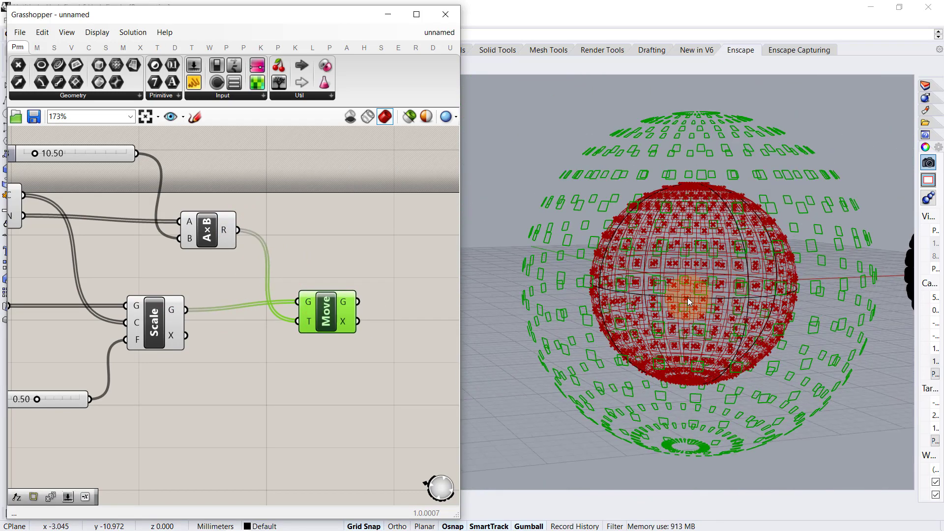
- Set the Multiplication's B slider to 1.09 to bring the moved polylines close to the sphere
right_drag(220, 243, 310, 317)
scroll(211, 228, up, 5)
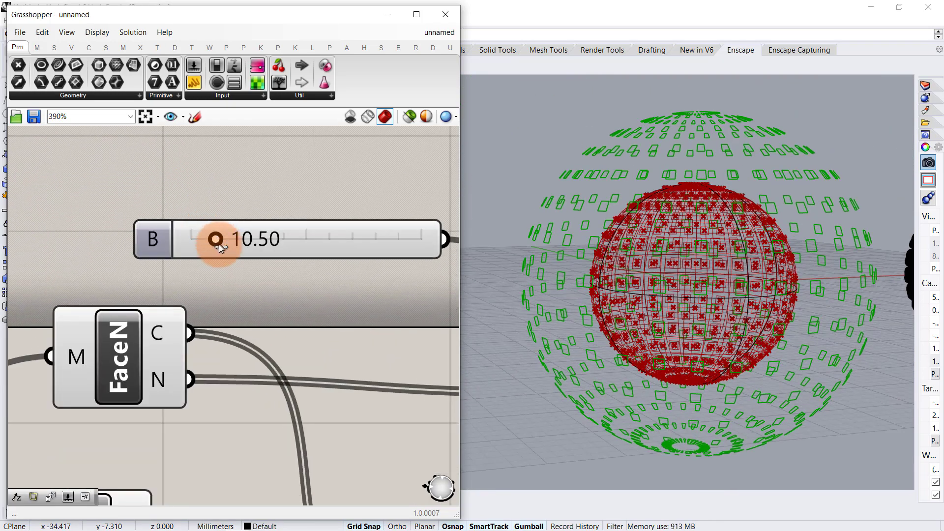
drag(216, 244, 193, 252)
scroll(738, 352, up, 8)
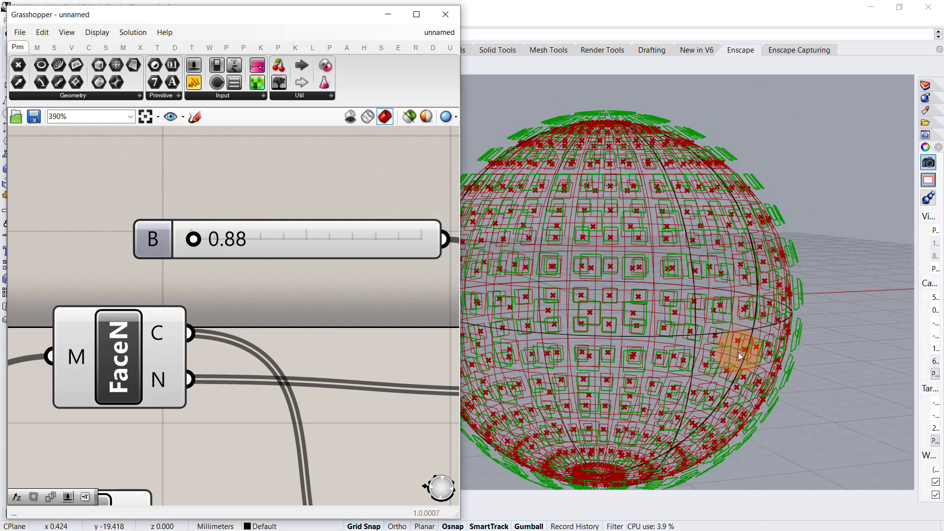
right_drag(781, 298, 731, 270)
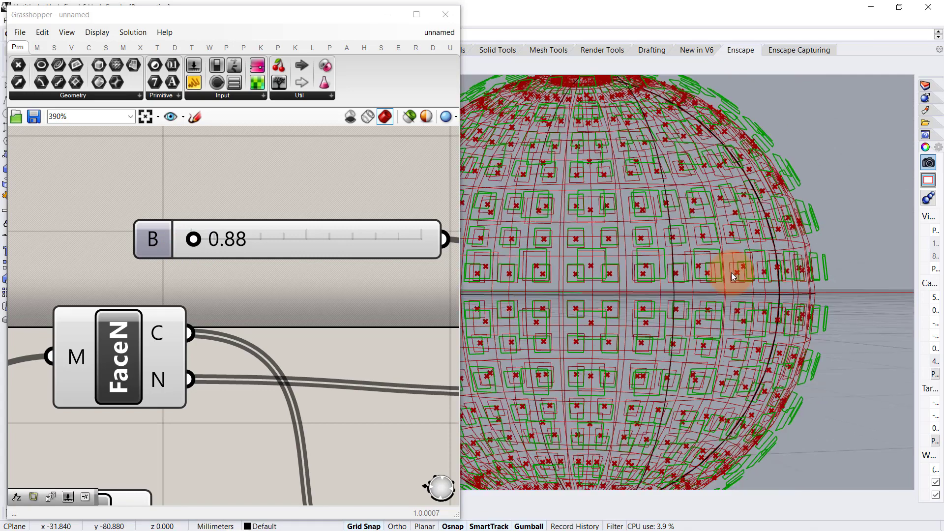
scroll(732, 270, down, 3)
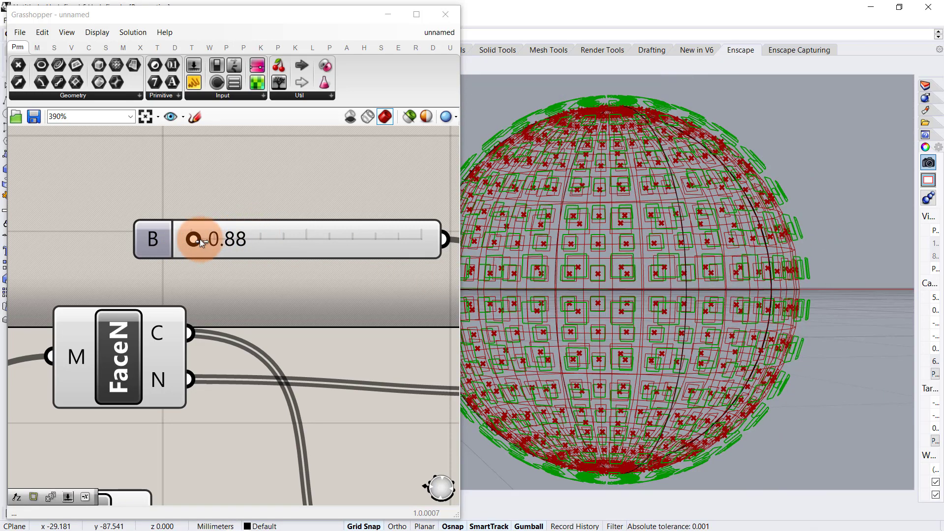
drag(200, 239, 199, 239)
click(199, 185)
scroll(199, 185, down, 5)
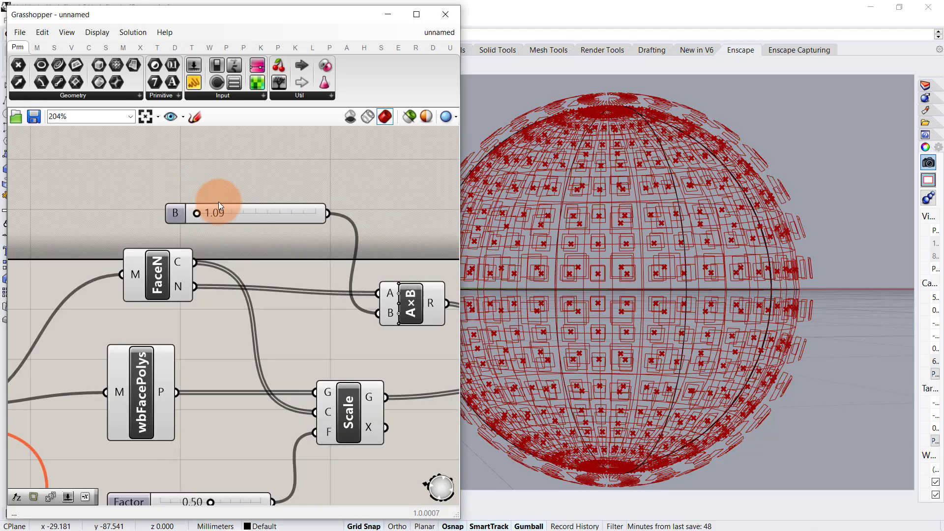
- Add a Graft component fed by the Move's geometry output, and shift the Move component lower on the canvas
right_drag(241, 231, 93, 202)
right_drag(264, 292, 260, 291)
scroll(259, 291, up, 2)
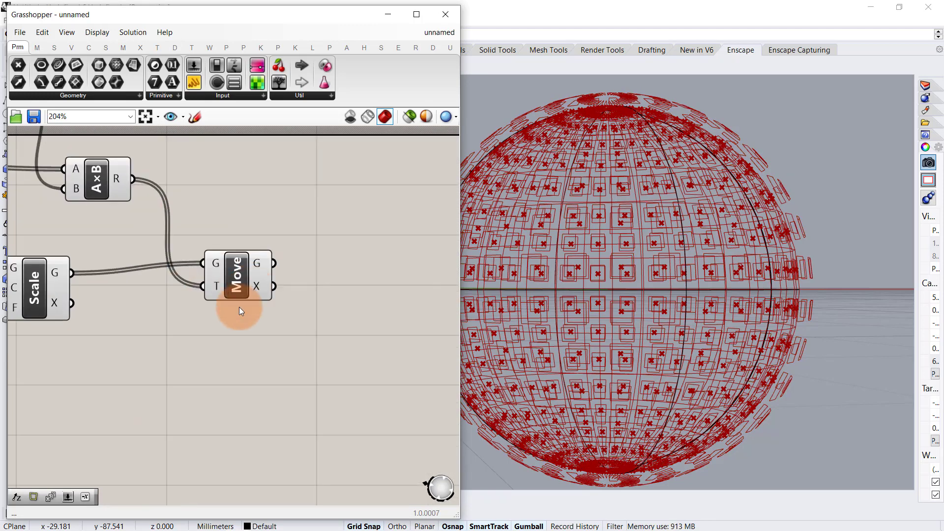
double_click(288, 245)
text(gra)
click(283, 231)
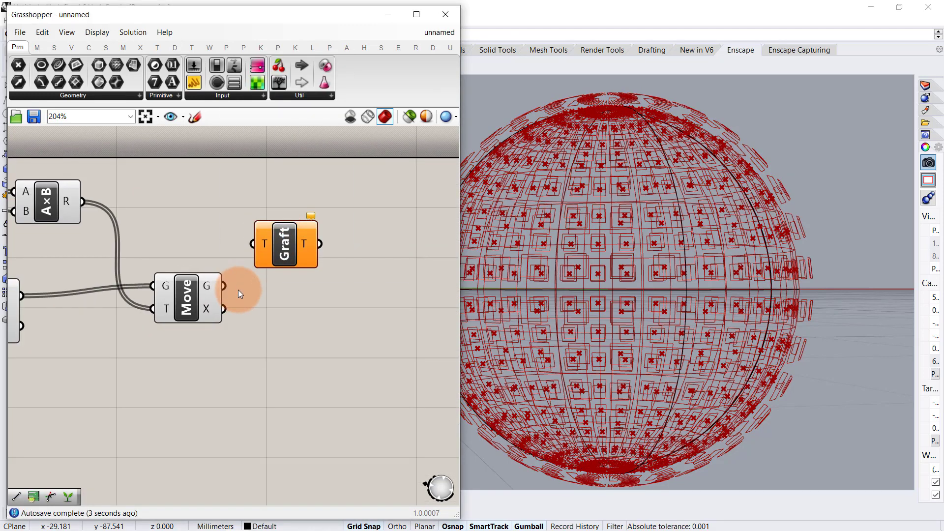
drag(224, 286, 272, 262)
drag(204, 297, 194, 350)
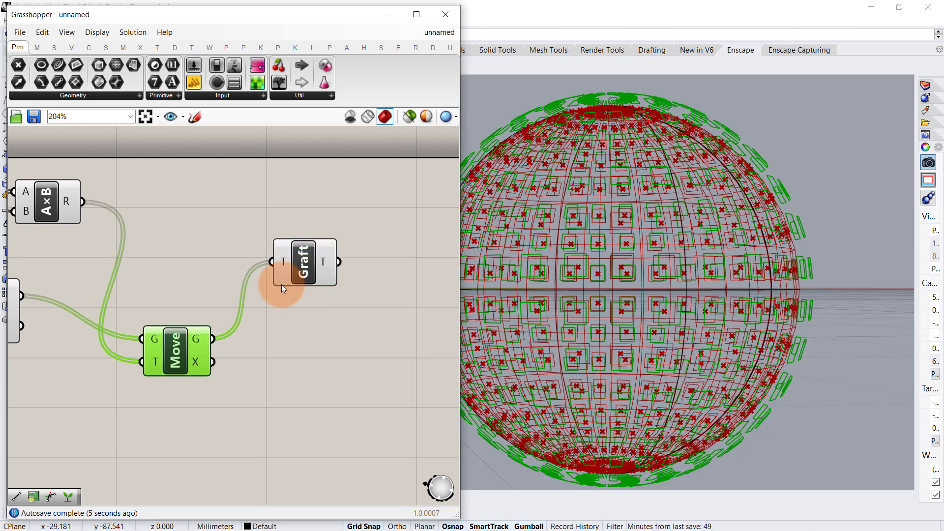
- Duplicate the Graft component and rewire the upper Graft's input to the original Weaverbird face polylines output
drag(283, 276, 306, 253)
key(ctrl+c)
key(ctrl+v)
click(242, 254)
scroll(172, 240, down, 3)
right_drag(141, 251, 295, 252)
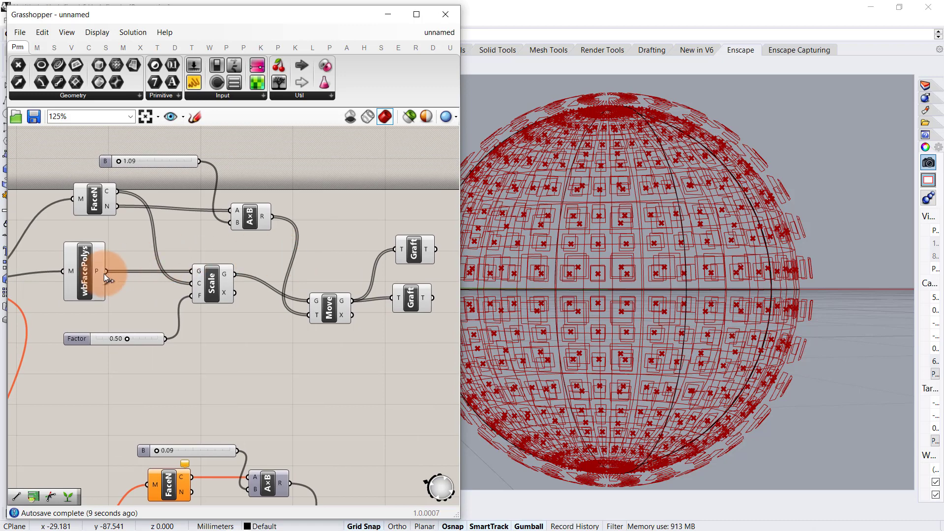
drag(106, 272, 399, 248)
- Add a Weave component beside the two Graft components
right_drag(358, 267, 195, 269)
scroll(260, 249, up, 2)
click(261, 252)
right_drag(330, 288, 255, 279)
scroll(255, 279, up, 2)
double_click(267, 269)
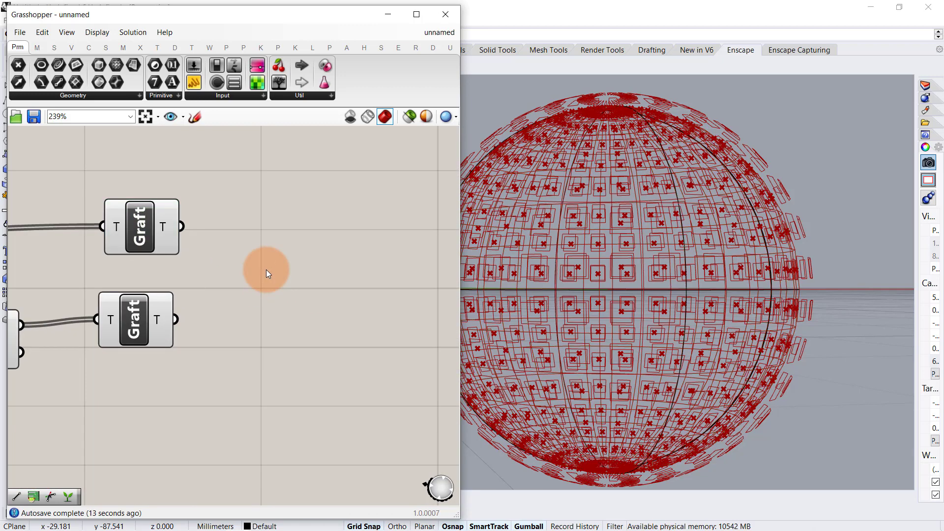
text(weave)
click(273, 256)
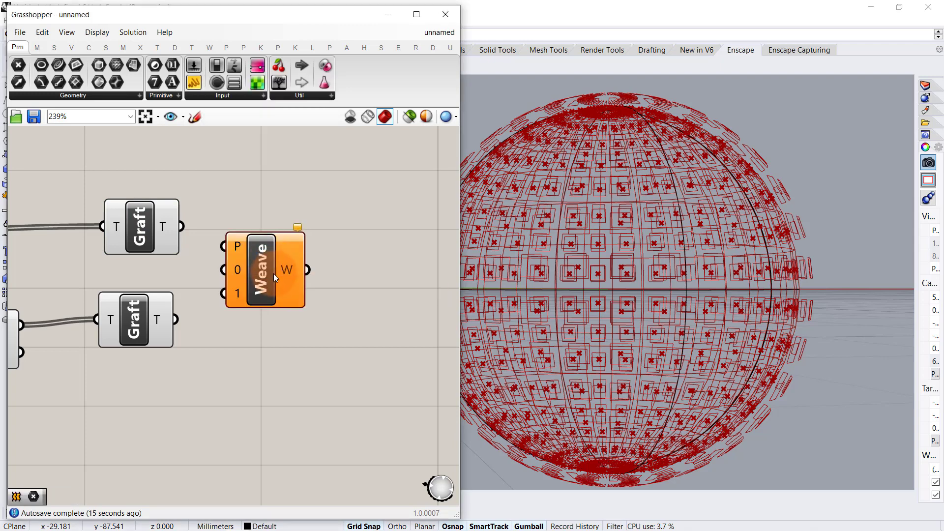
- Wire the upper Graft's output into Weave input 0 and the lower Graft's output into Weave input 1
click(334, 354)
drag(182, 227, 294, 295)
drag(176, 320, 275, 269)
click(276, 321)
- Shift the two Graft components and the Weave component together closer to the Move component
right_drag(227, 215, 336, 222)
scroll(336, 221, down, 1)
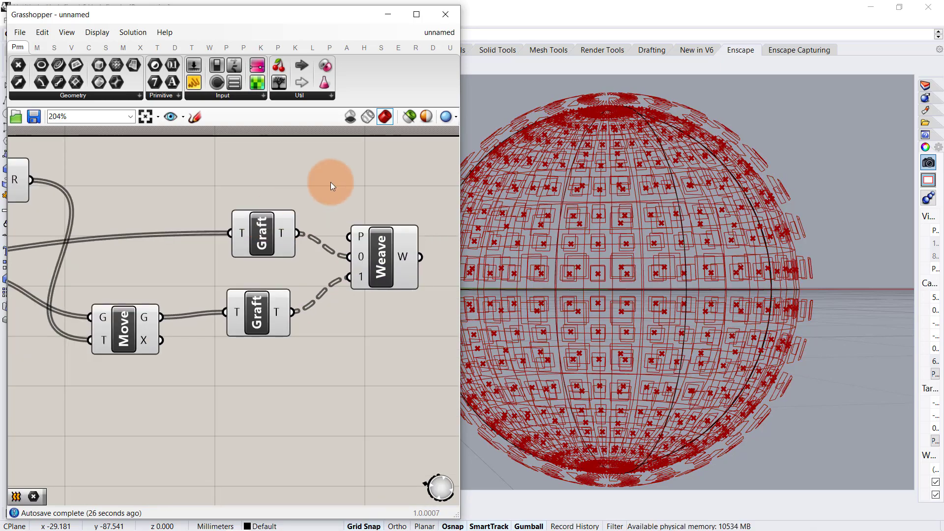
drag(380, 169, 248, 345)
drag(251, 318, 228, 320)
click(297, 308)
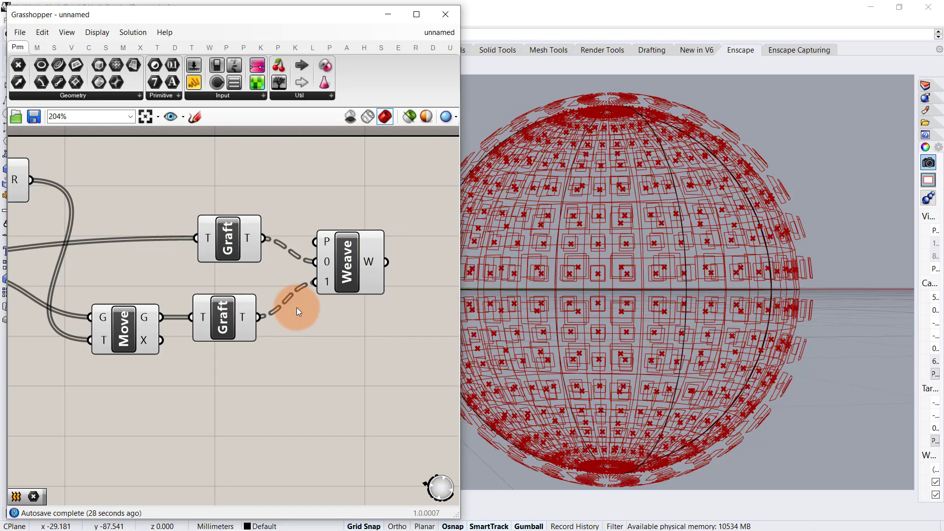
click(356, 270)
click(347, 318)
- Turn off the preview of the pattern branch components up to and including both Grafts, leaving Weave out
scroll(346, 311, down, 10)
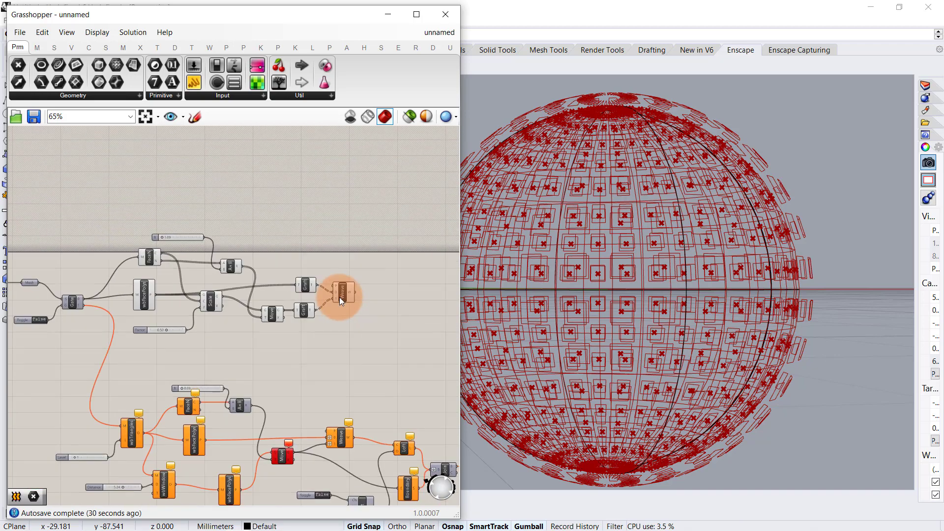
drag(319, 228, 140, 347)
middle_click(160, 340)
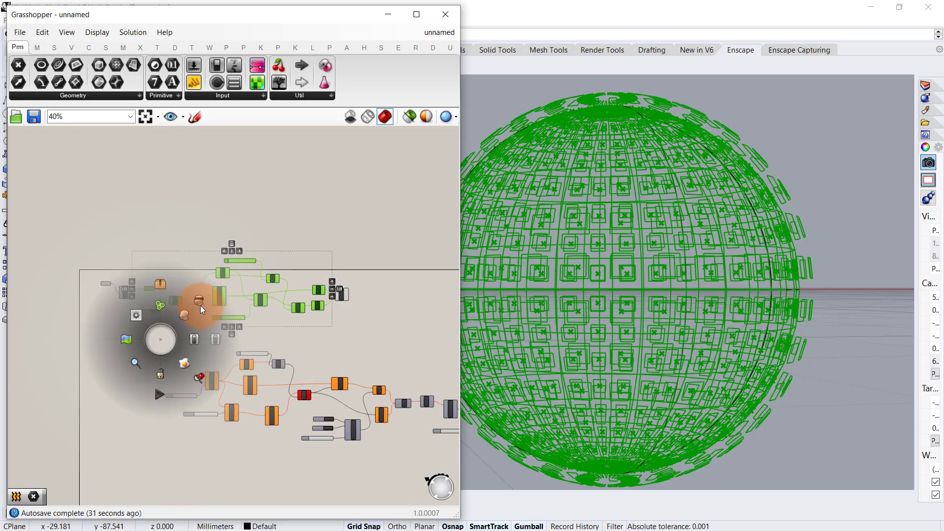
click(200, 305)
click(379, 237)
- Add a Loft component with its curves input fed by the Weave output
scroll(377, 294, up, 5)
right_drag(323, 308, 255, 290)
scroll(255, 290, up, 4)
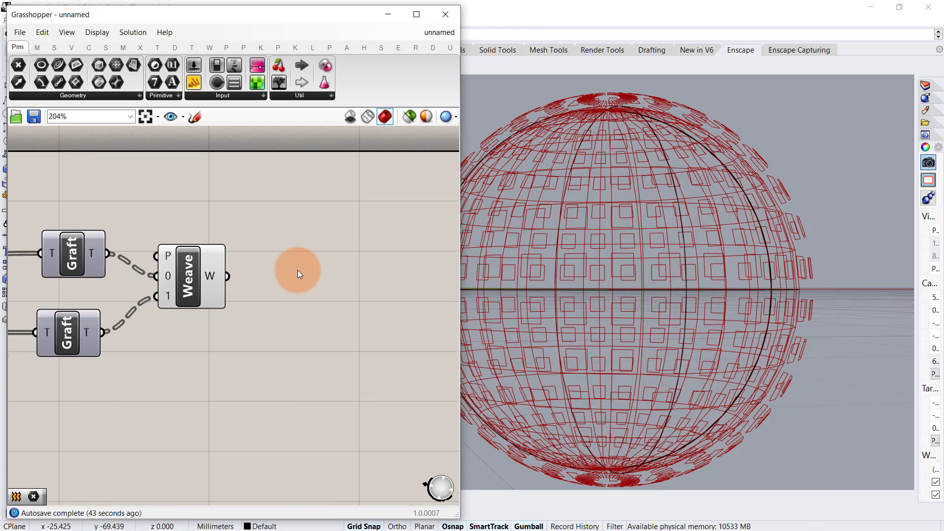
double_click(297, 270)
text(loft)
click(284, 242)
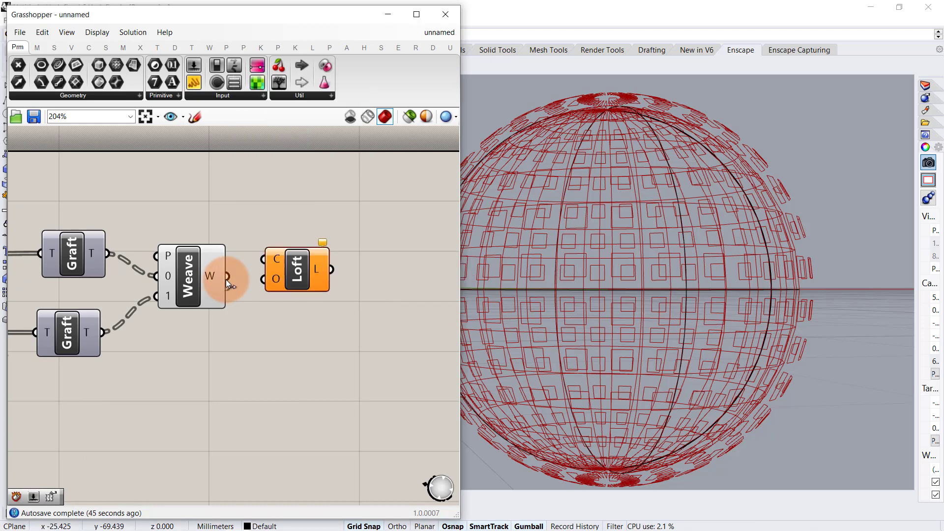
drag(227, 278, 309, 305)
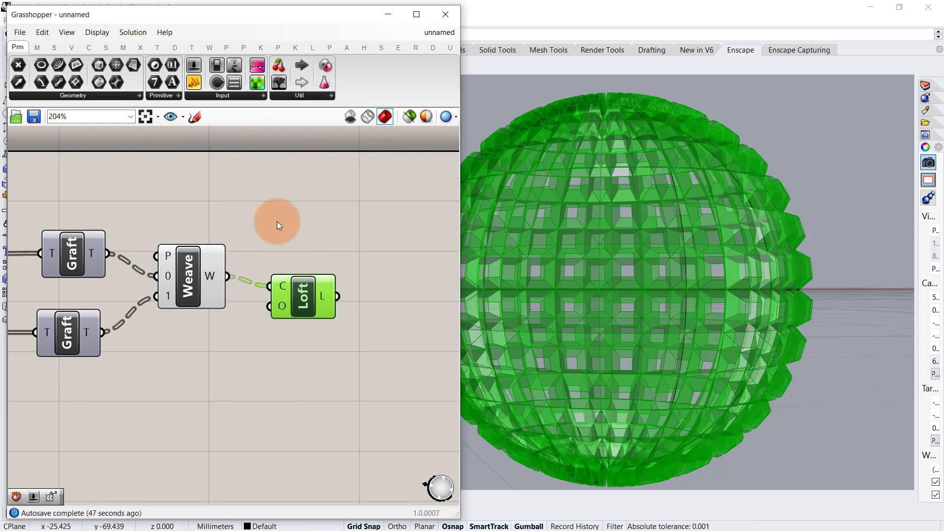
click(277, 221)
- Turn off the preview of the Weave component
drag(210, 184, 160, 316)
middle_click(160, 317)
click(207, 285)
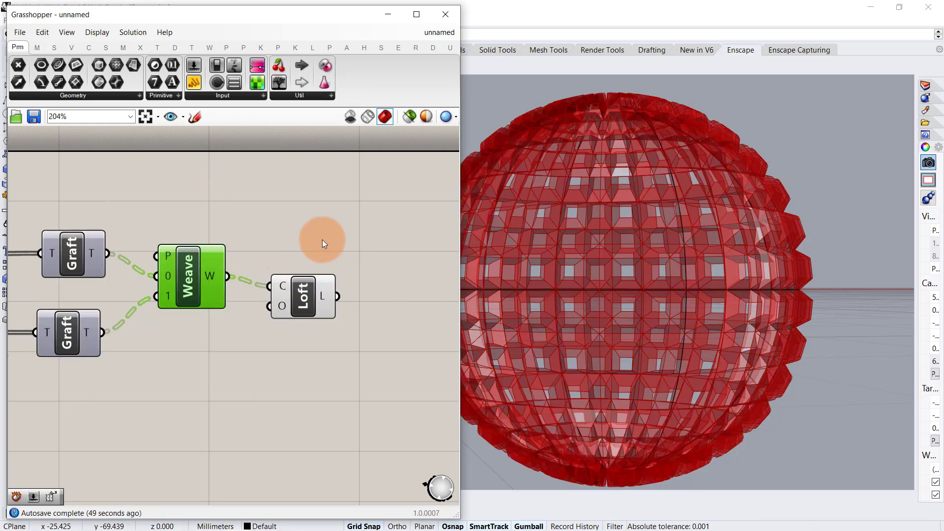
- Add a Simple Mesh component fed by the Loft output
right_drag(651, 239, 576, 289)
right_drag(267, 282, 155, 255)
double_click(268, 260)
text(s)
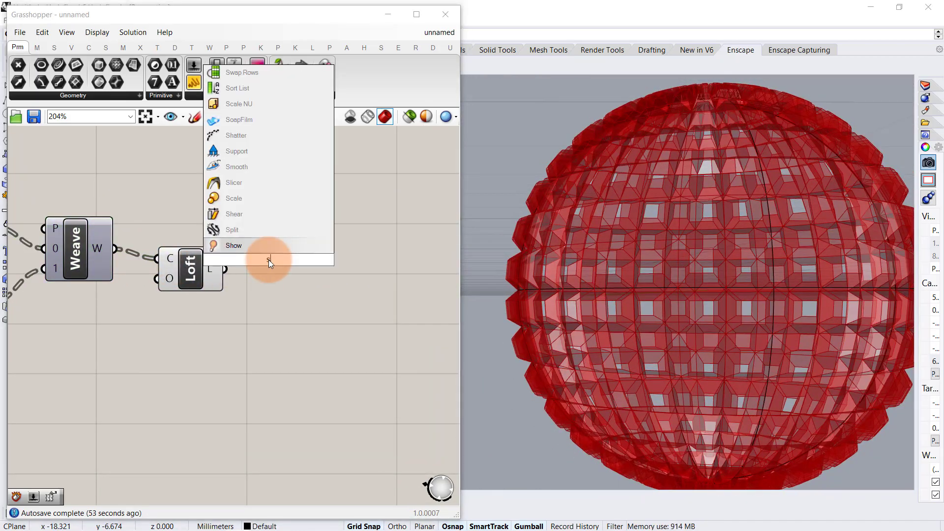
text(imp)
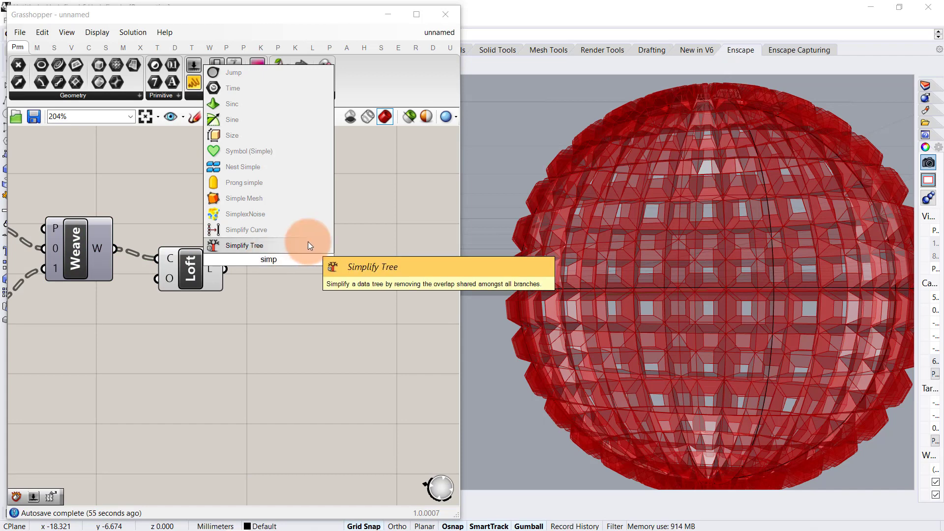
click(320, 202)
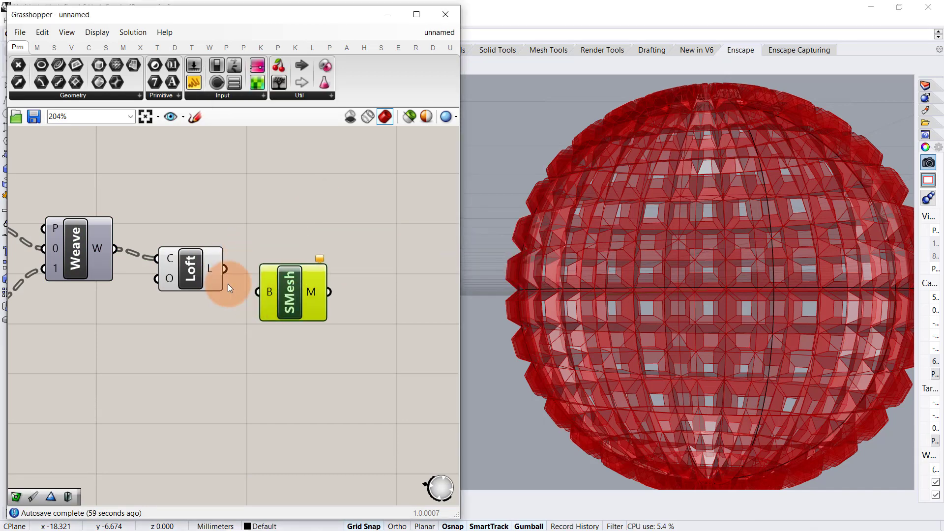
drag(225, 269, 287, 292)
click(298, 341)
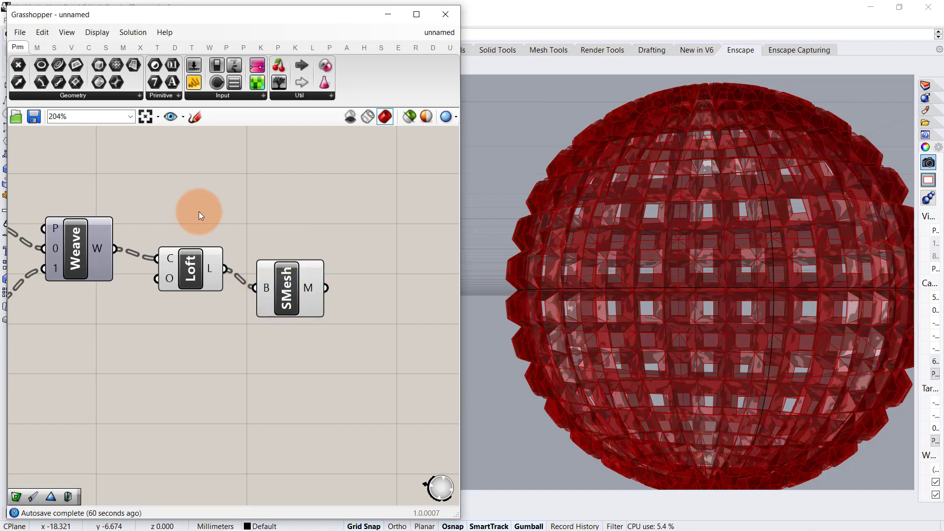
- Turn off the preview of the Loft component feeding the Simple Mesh
click(191, 265)
middle_click(160, 320)
right_drag(393, 258, 304, 249)
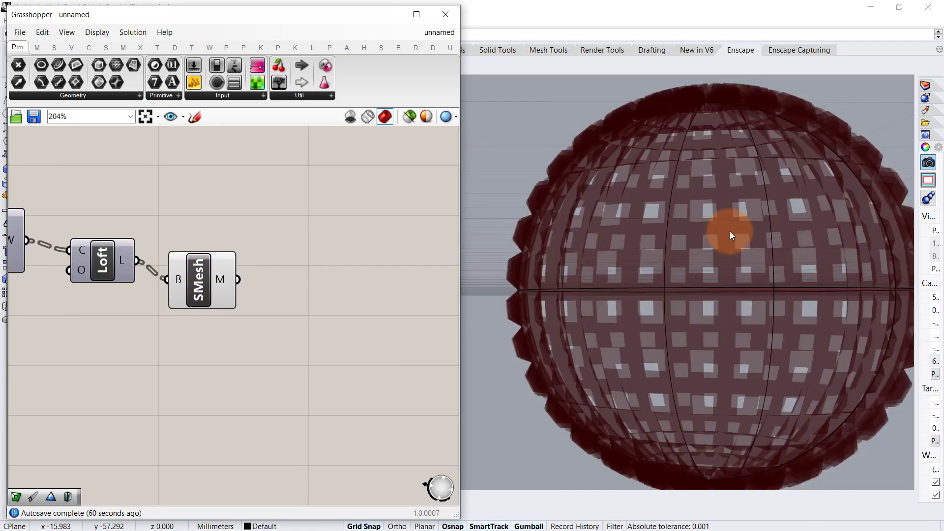
mouse_move(730, 236)
right_down()
mouse_move(772, 274)
mouse_move(730, 245)
right_up()
- Add a Mesh WeldVertices component with its mesh input fed by the Simple Mesh output
double_click(284, 281)
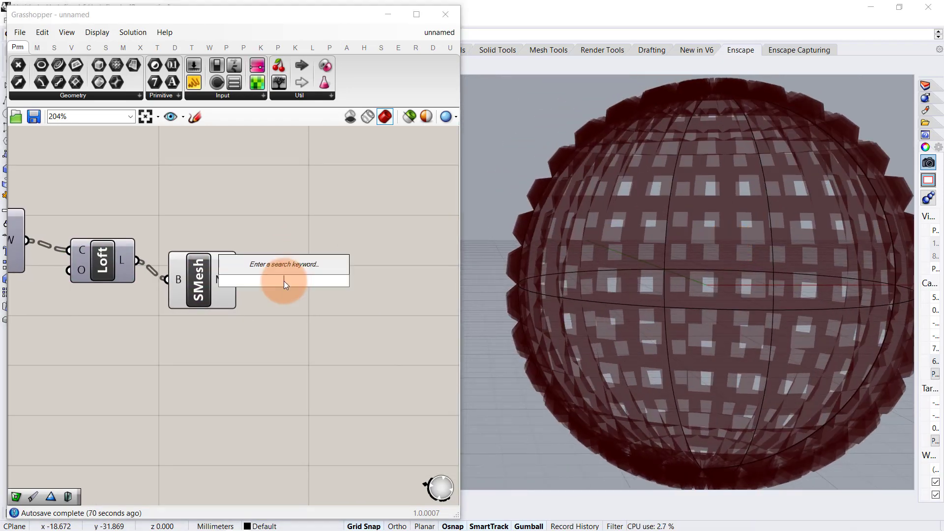
text(weld)
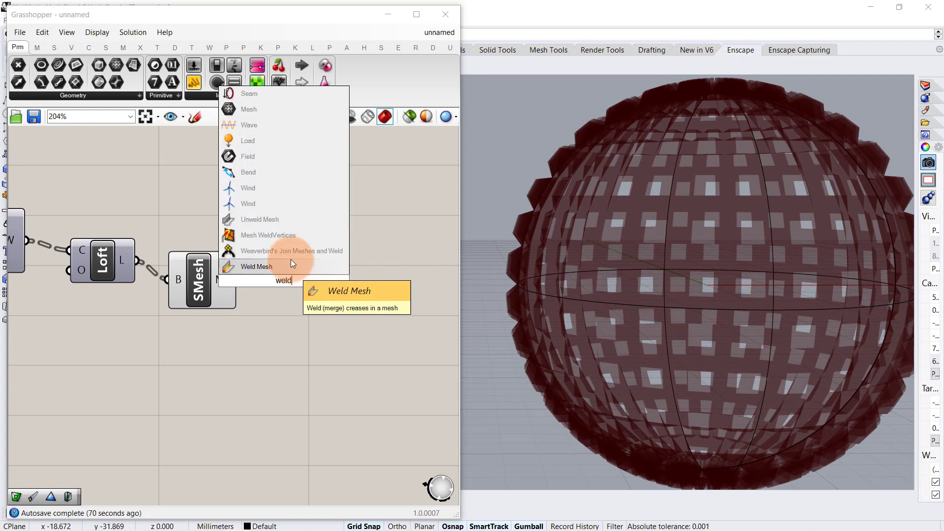
click(288, 236)
mouse_move(256, 287)
mouse_down()
mouse_move(276, 318)
mouse_move(273, 290)
mouse_up()
click(393, 284)
- Add a Mesh UnifyNormals component fed by the mesh output of weldVertices
right_drag(394, 283, 245, 283)
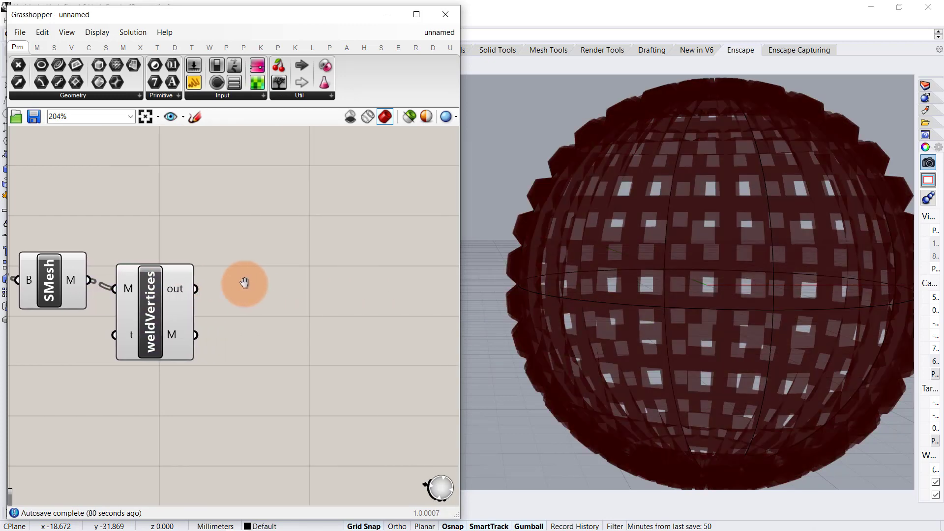
double_click(273, 299)
text(uni)
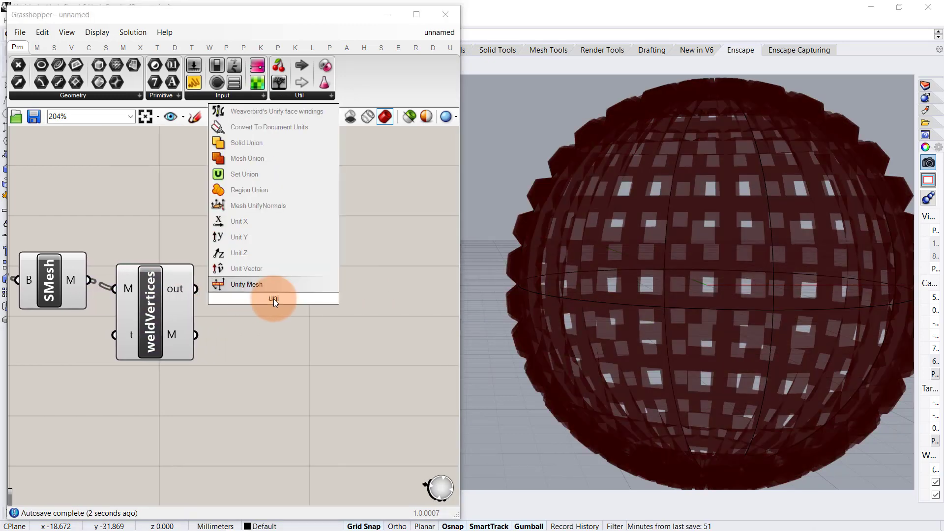
text(fy)
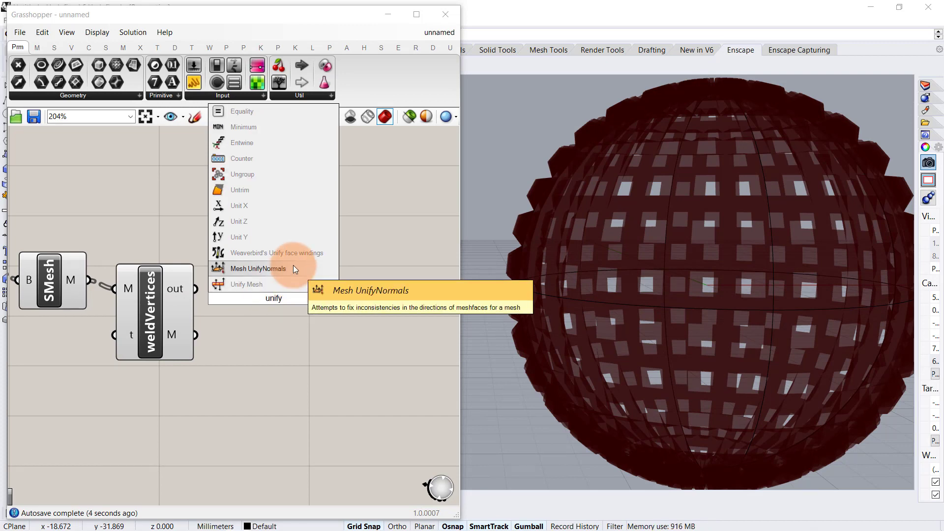
click(294, 268)
right_drag(216, 335, 170, 320)
drag(175, 300, 270, 362)
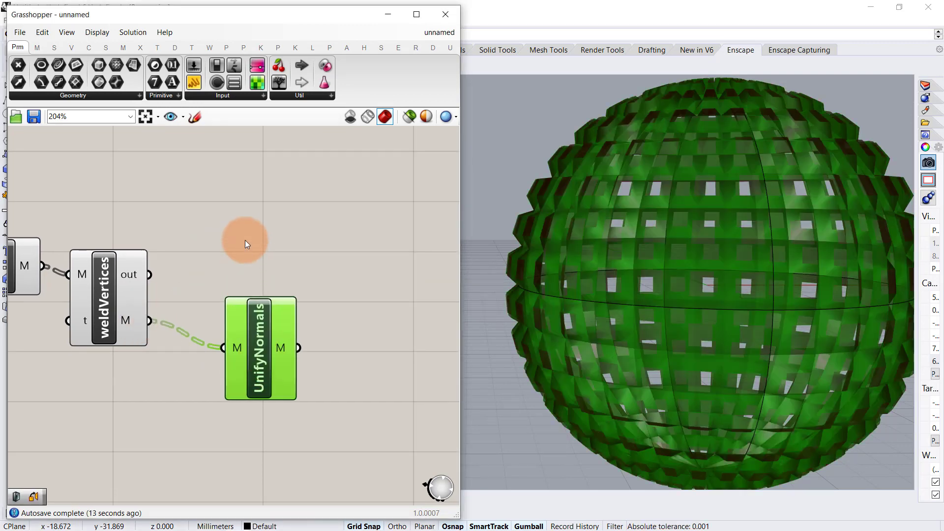
click(245, 240)
- Add Weaverbird's Join Meshes and Weld with a flattened M+ input, fed by the UnifyNormals output
right_drag(371, 336, 290, 273)
scroll(289, 273, down, 1)
double_click(289, 273)
text(wbj)
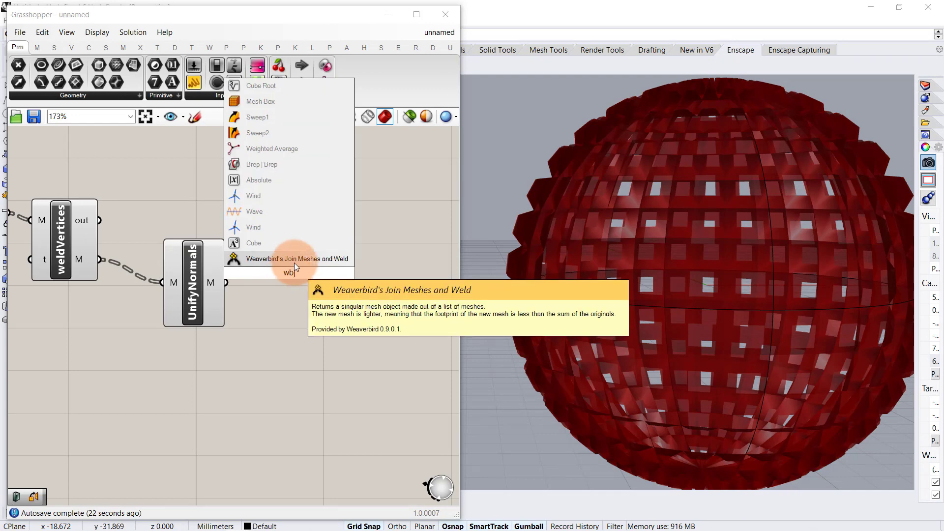
click(294, 263)
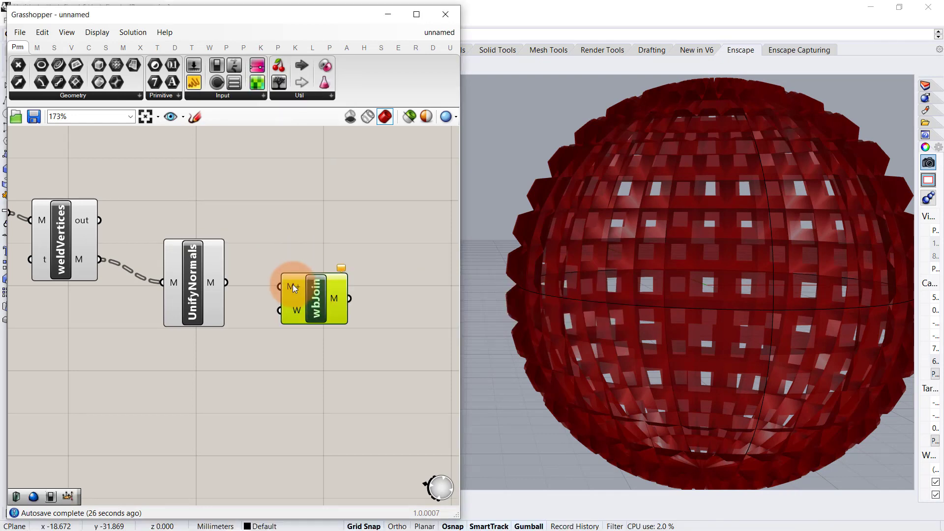
right_click(293, 284)
click(323, 375)
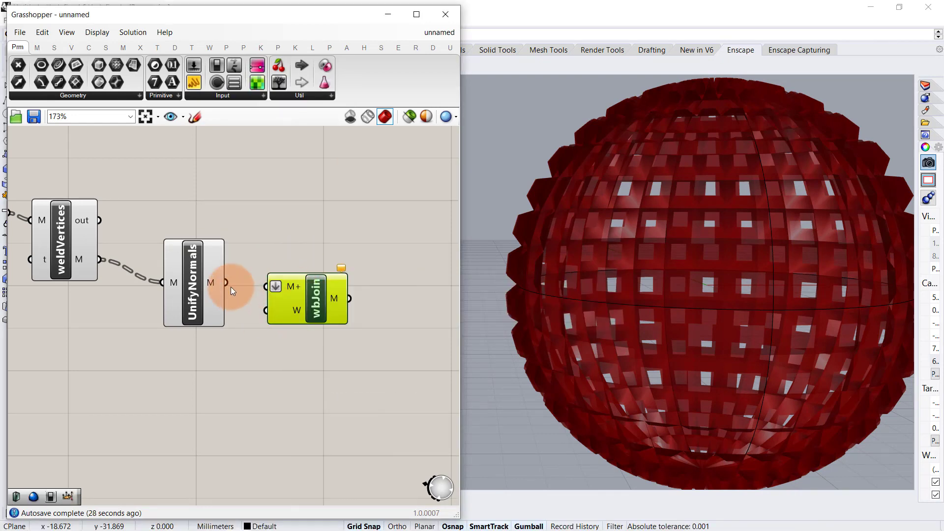
drag(229, 284, 308, 281)
click(294, 251)
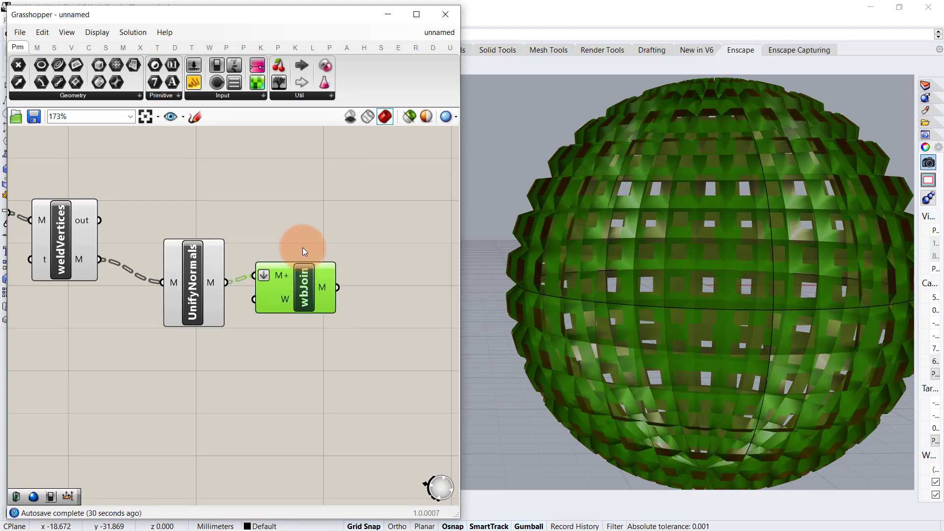
click(303, 246)
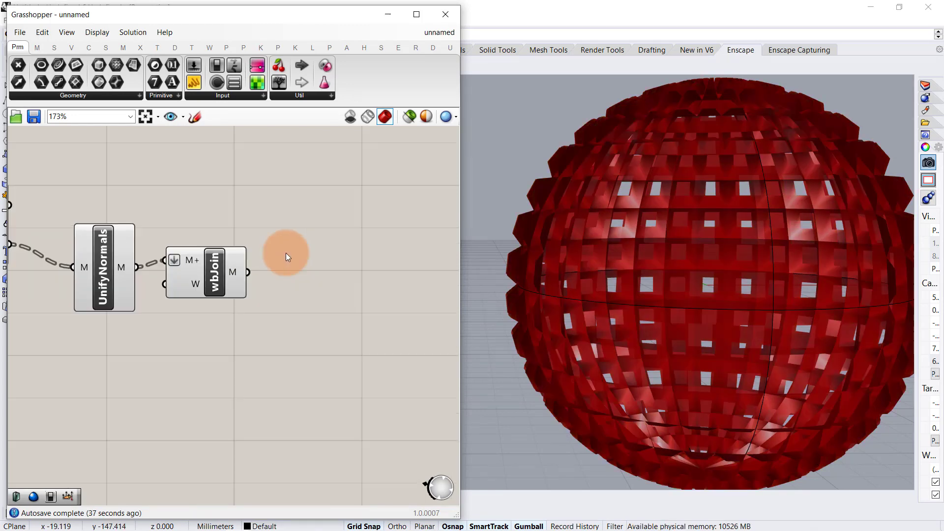
- Add Weaverbird's Mesh Thicken component with its mesh input fed by the wbJoin output
double_click(286, 253)
text(wb)
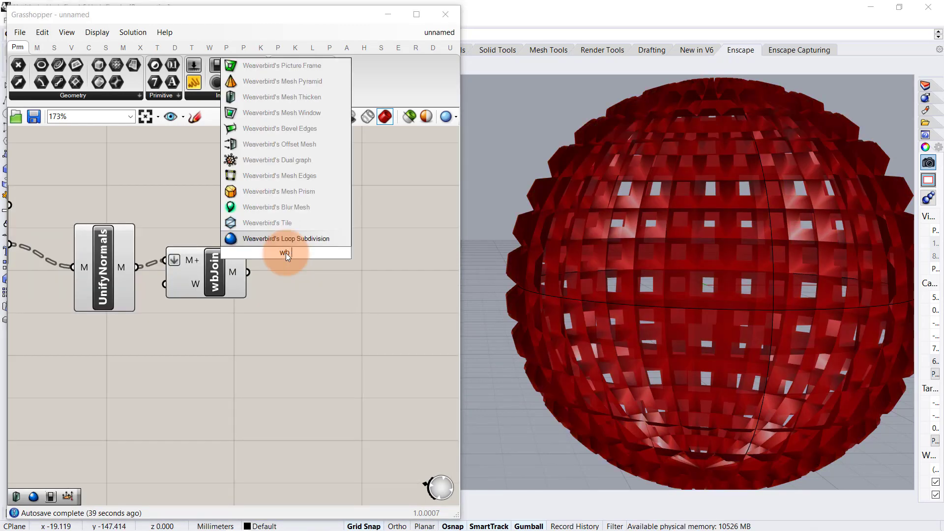
text( th)
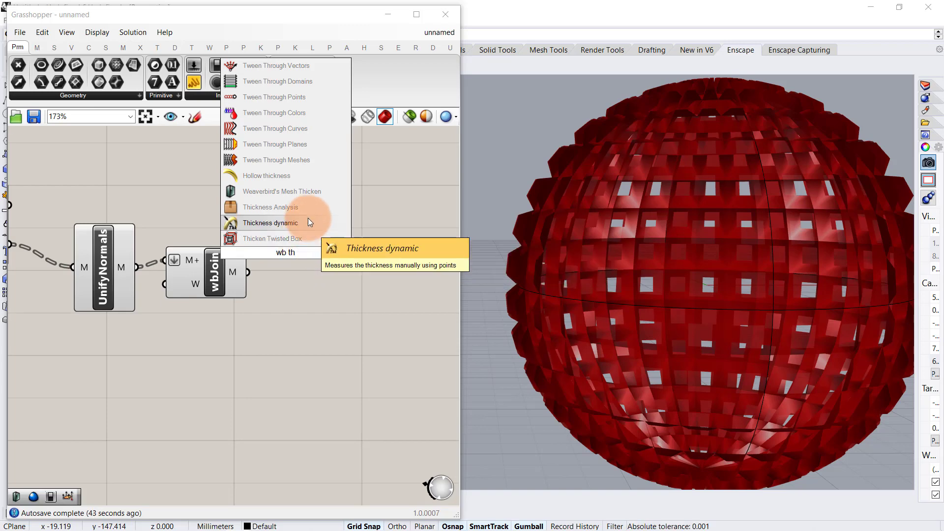
click(318, 197)
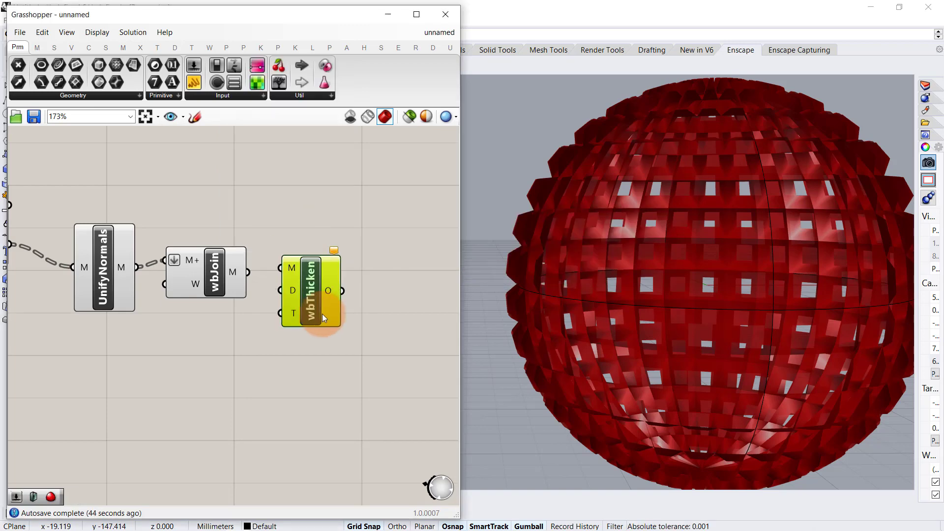
drag(248, 272, 287, 279)
click(317, 226)
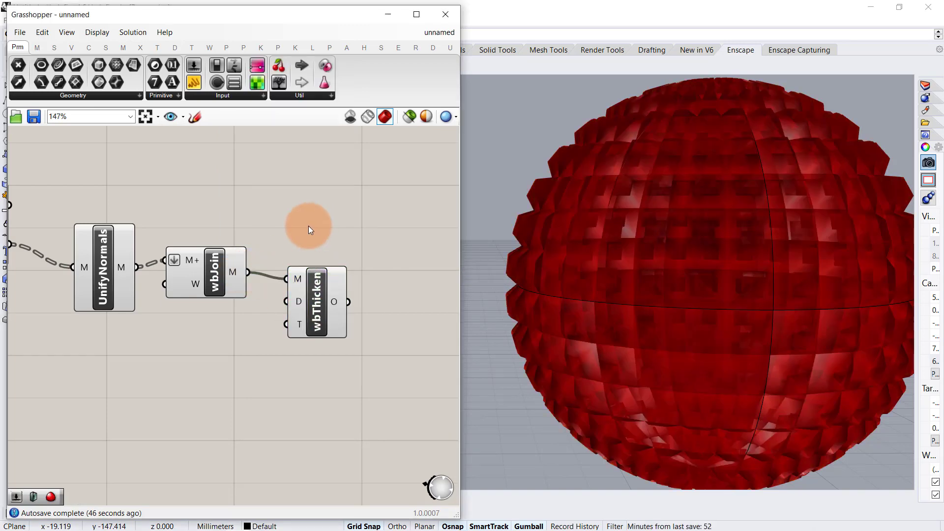
- Turn off the preview of the mesh components preceding wbThicken, through wbJoin
scroll(308, 226, down, 3)
drag(263, 176, 36, 327)
middle_click(141, 314)
click(176, 287)
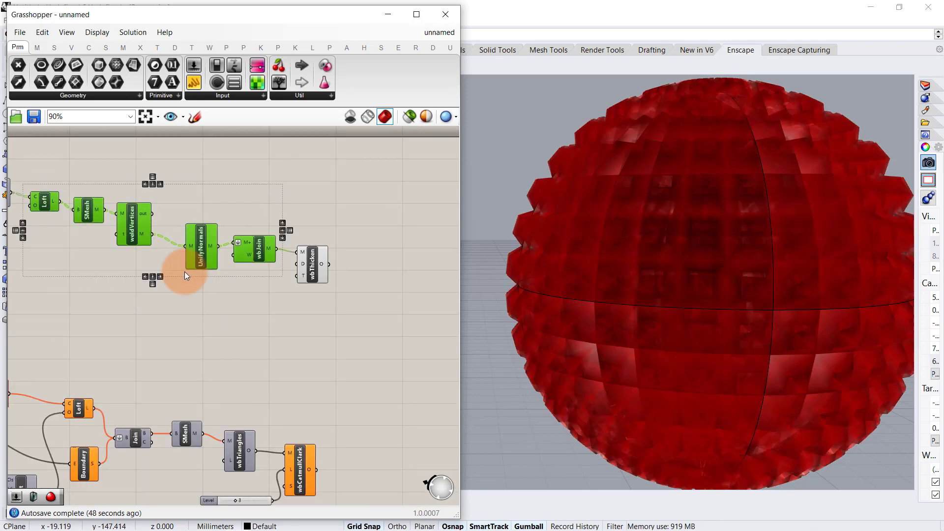
click(290, 223)
- Add a 2.50 number slider to wbThicken's Distance input and lower it to 0.54
scroll(307, 263, up, 5)
double_click(169, 364)
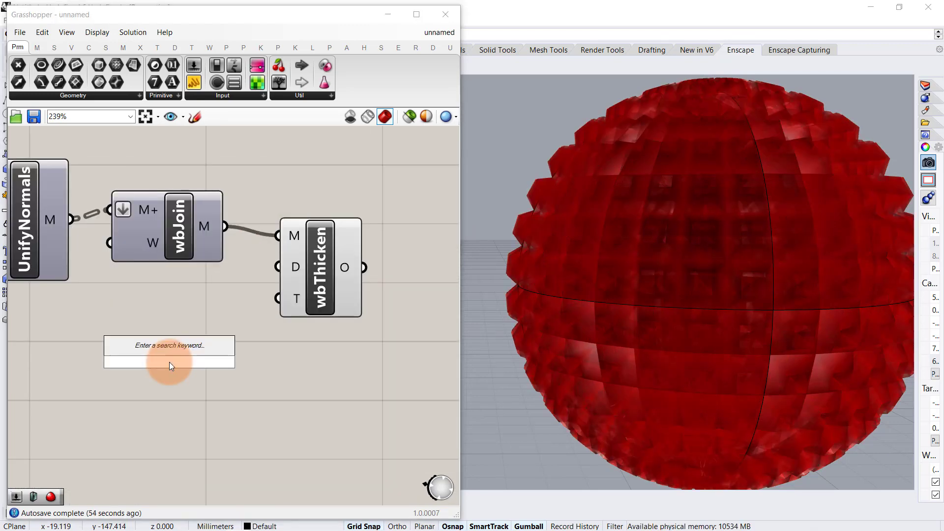
text(2.50)
key(Return)
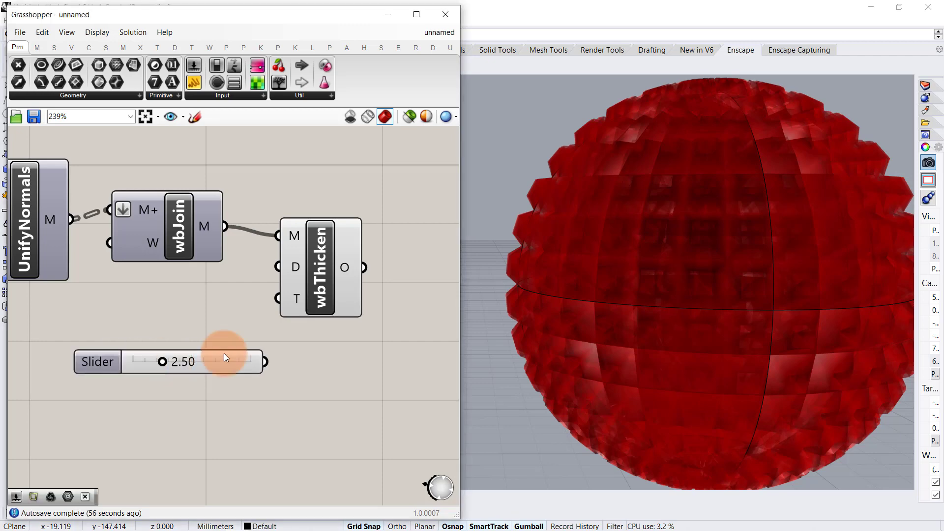
drag(264, 364, 275, 269)
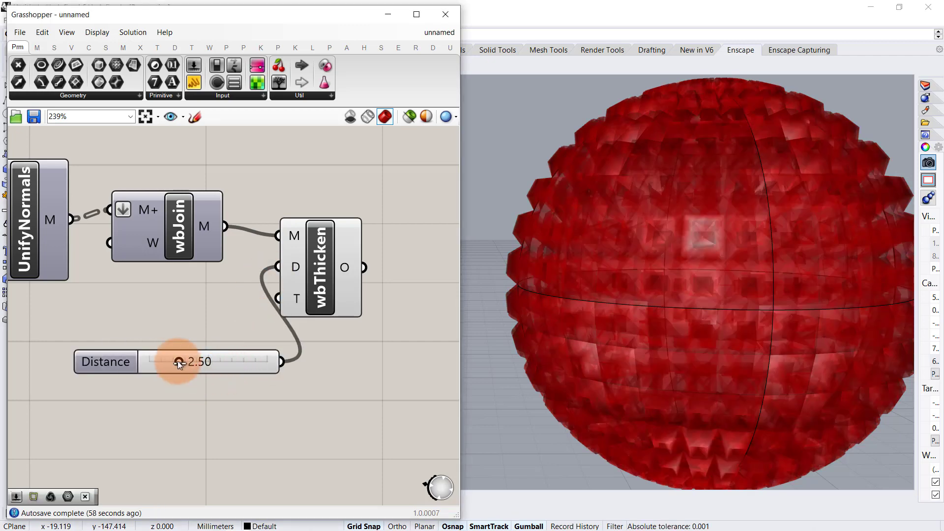
drag(178, 363, 156, 362)
- Add Weaverbird's Catmull-Clark Subdivision component with its mesh input fed by the wbThicken output
right_drag(269, 275, 137, 280)
double_click(283, 271)
text(w)
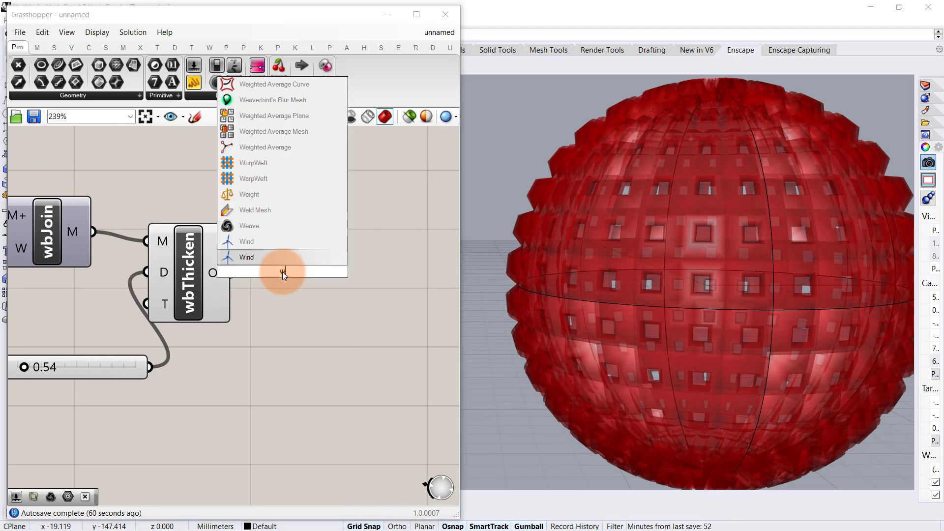
text(bca)
click(302, 245)
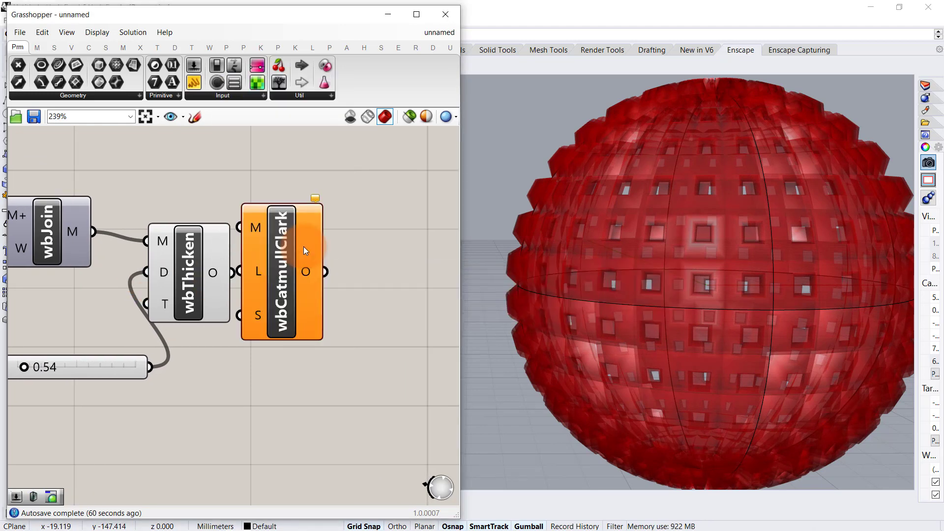
drag(303, 246, 388, 301)
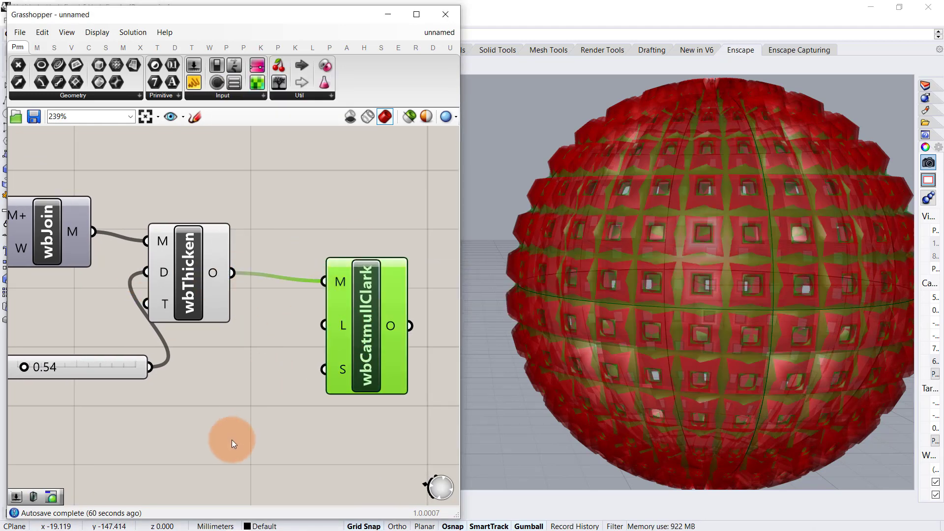
- Add a number slider with value 3 and connect it to wbCatmullClark's Level input
double_click(190, 467)
text(3)
key(Return)
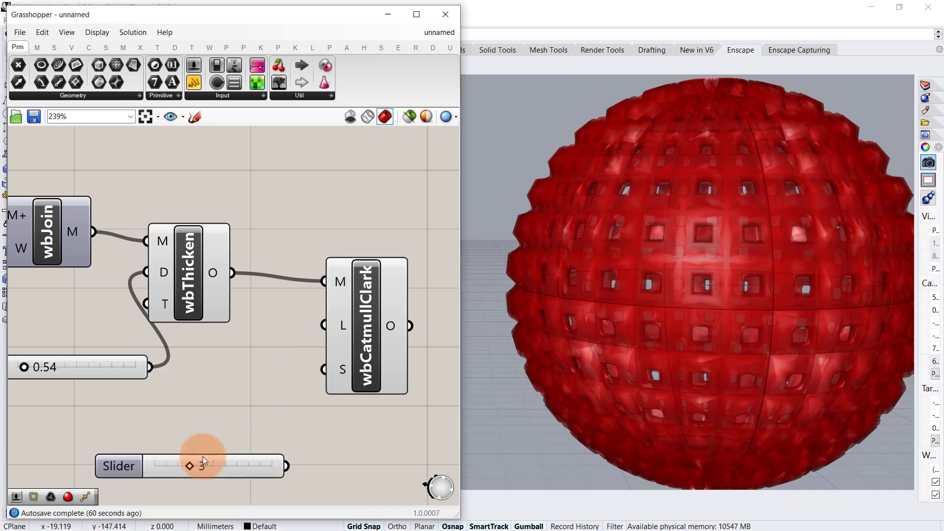
drag(314, 328, 319, 326)
scroll(285, 286, down, 1)
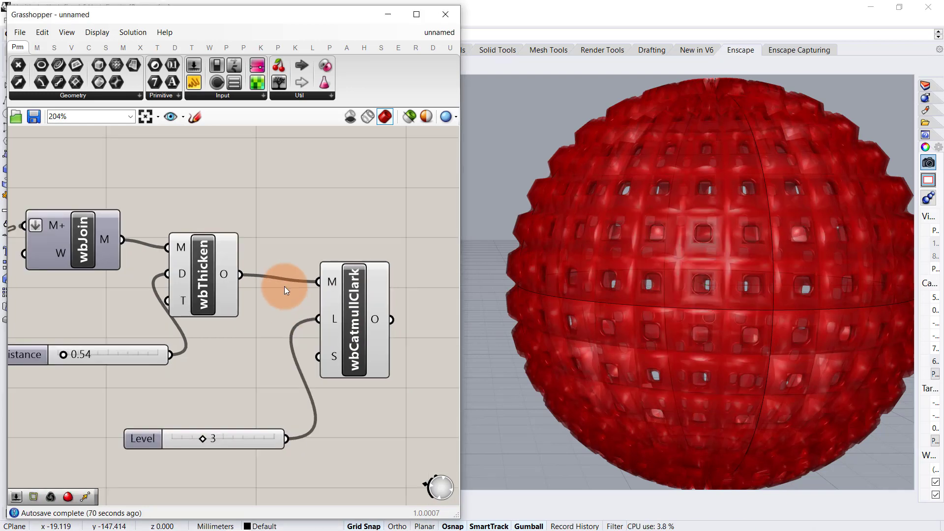
- Add a Custom Preview component with its geometry input fed by the wbCatmullClark output
right_drag(350, 302, 179, 266)
double_click(296, 301)
text(custo)
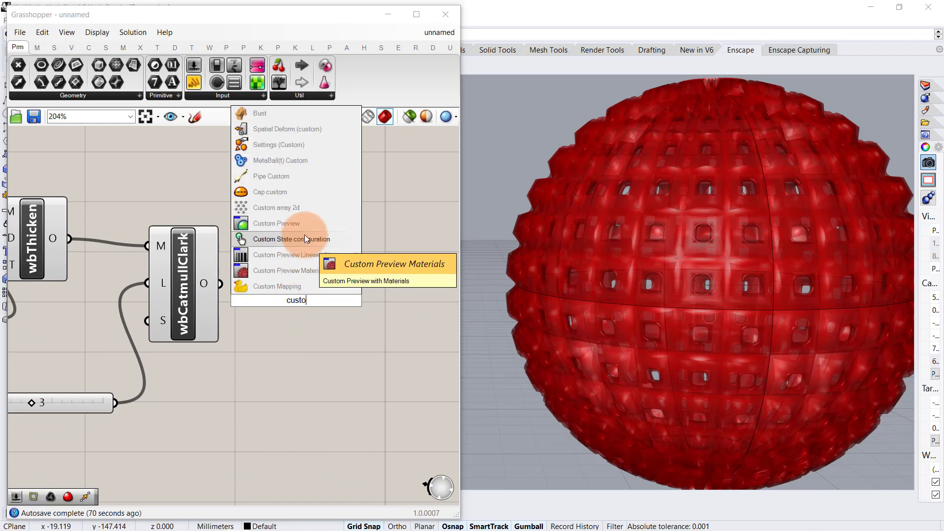
click(294, 224)
drag(221, 290, 270, 284)
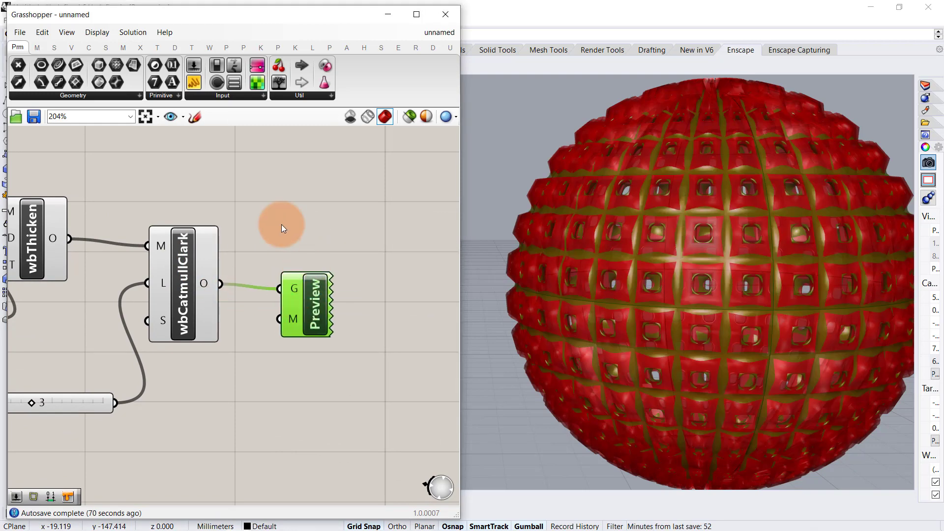
click(281, 225)
- Turn off the preview of wbJoin, wbThicken and wbCatmullClark so that only the Custom Preview displays the mesh
scroll(282, 223, down, 3)
right_drag(221, 234, 322, 234)
scroll(322, 234, down, 2)
drag(337, 168, 167, 370)
middle_click(196, 352)
click(228, 321)
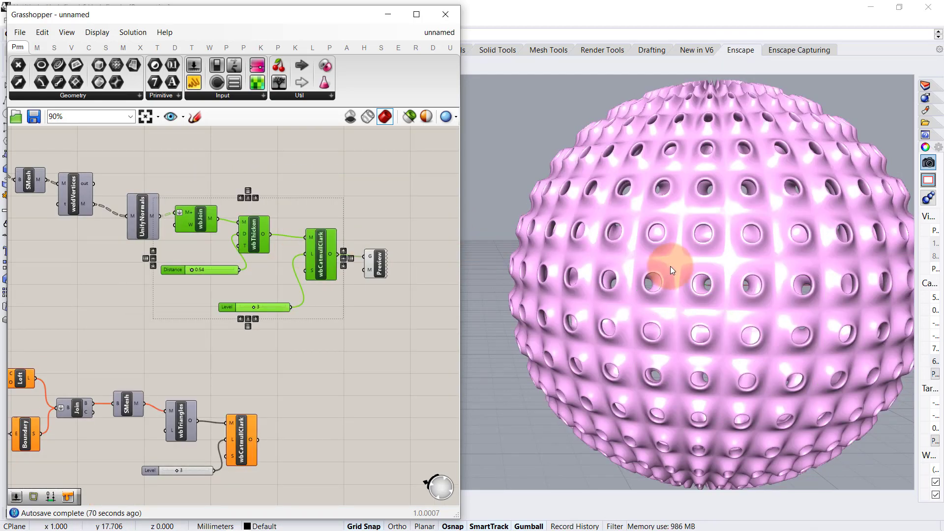
- Inspect the smoothed sphere and raise wbThicken's Distance slider to 1.63
right_drag(670, 266, 765, 284)
scroll(675, 276, up, 3)
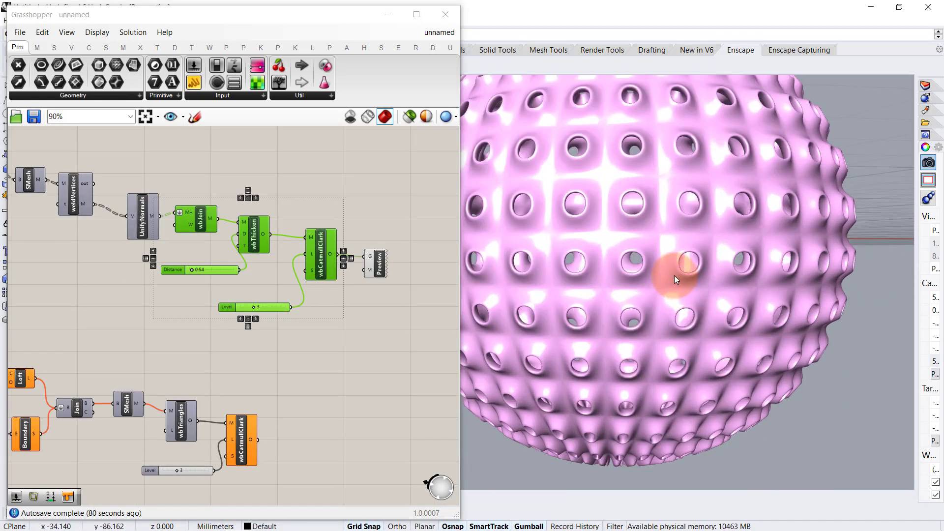
scroll(675, 271, down, 3)
scroll(231, 301, up, 5)
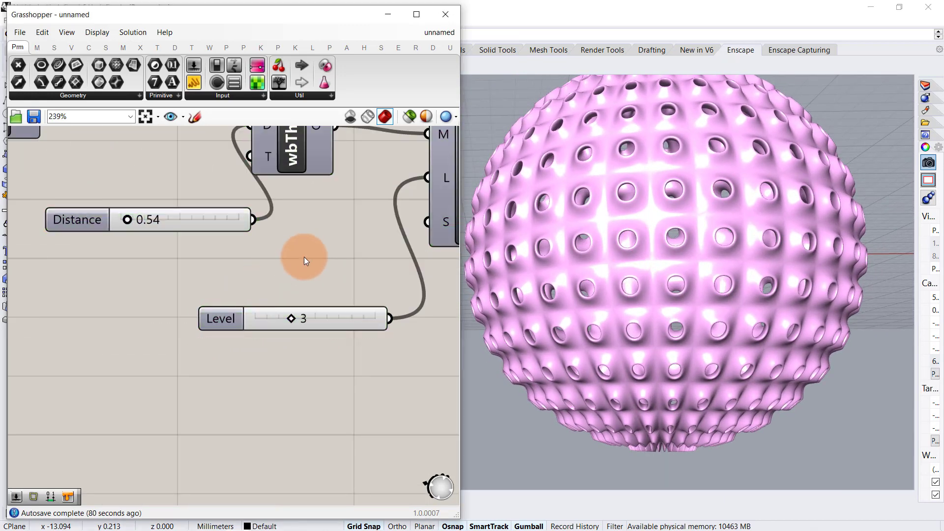
right_drag(303, 256, 245, 302)
mouse_move(69, 264)
mouse_down()
mouse_move(93, 266)
mouse_move(80, 266)
mouse_up()
scroll(701, 286, down, 2)
right_drag(701, 287, 681, 334)
scroll(339, 242, down, 3)
- Set the B slider multiplying the face normals in the quad branch to 1.73
right_drag(73, 172, 394, 242)
scroll(393, 243, down, 3)
scroll(160, 179, up, 9)
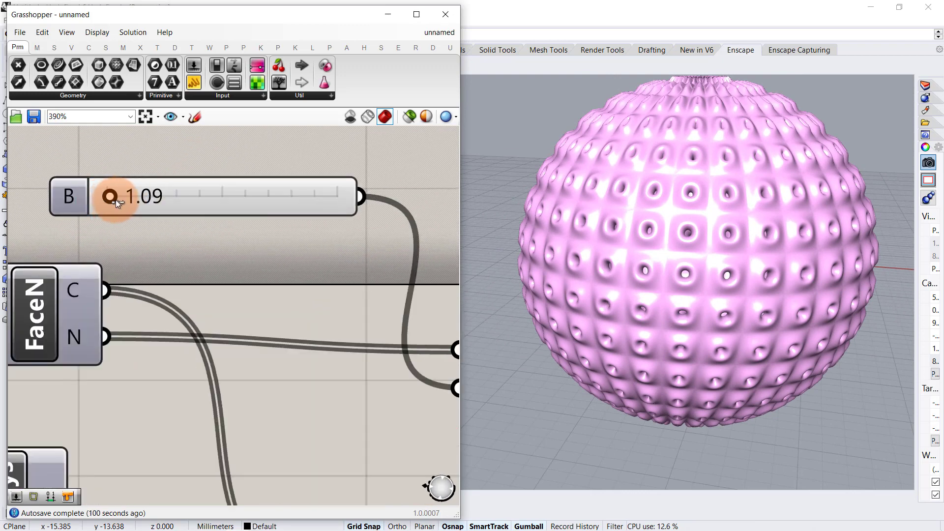
drag(116, 199, 110, 200)
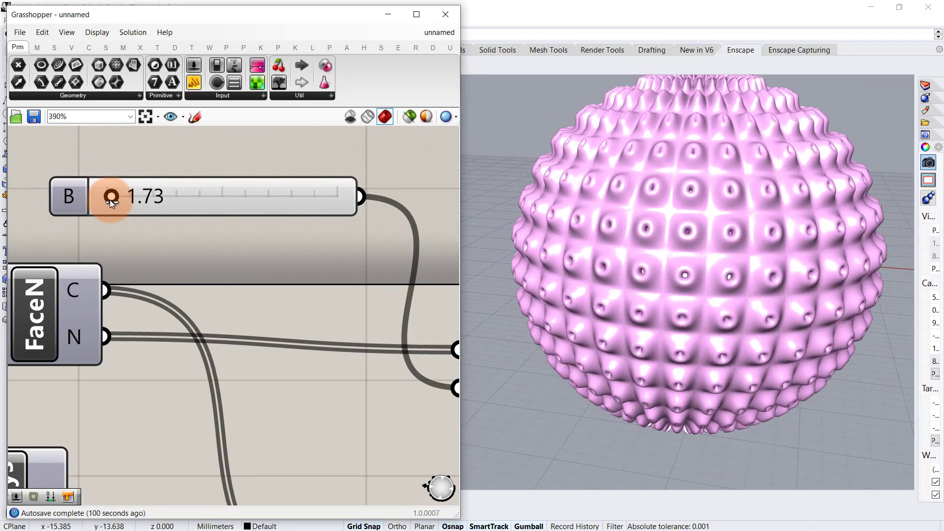
- Set the Factor slider of the Scale component to 0.52
scroll(236, 168, down, 4)
scroll(222, 417, up, 4)
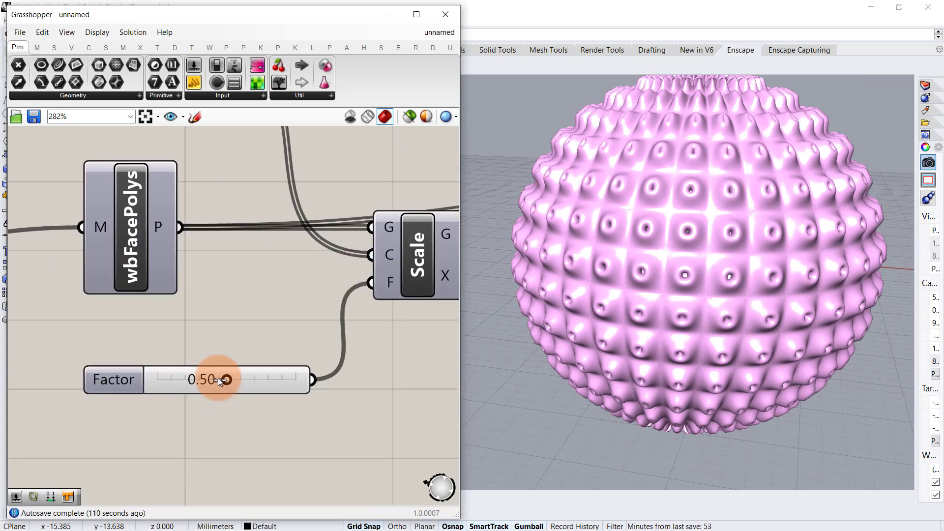
drag(218, 378, 228, 380)
- Bake the quad branch's wbCatmullClark mesh to the Default layer with grouping on
scroll(215, 311, down, 5)
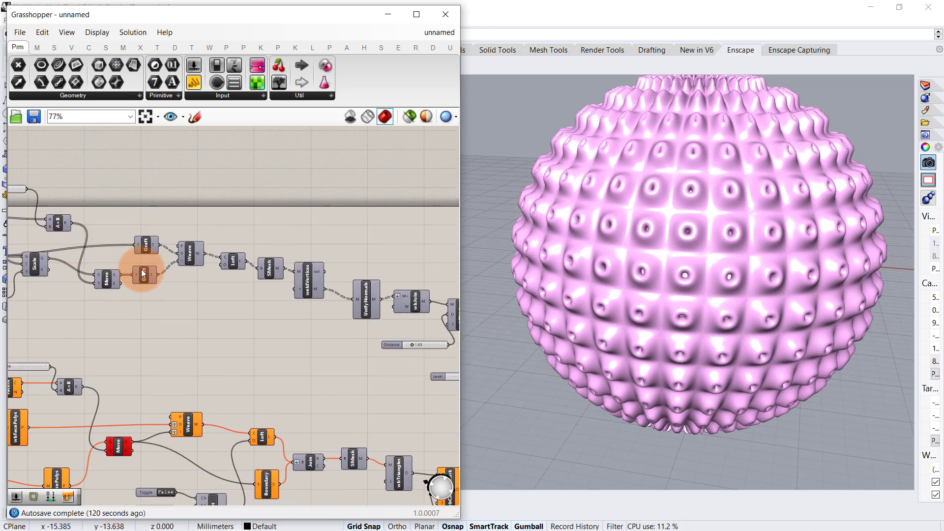
scroll(196, 274, up, 5)
right_click(271, 277)
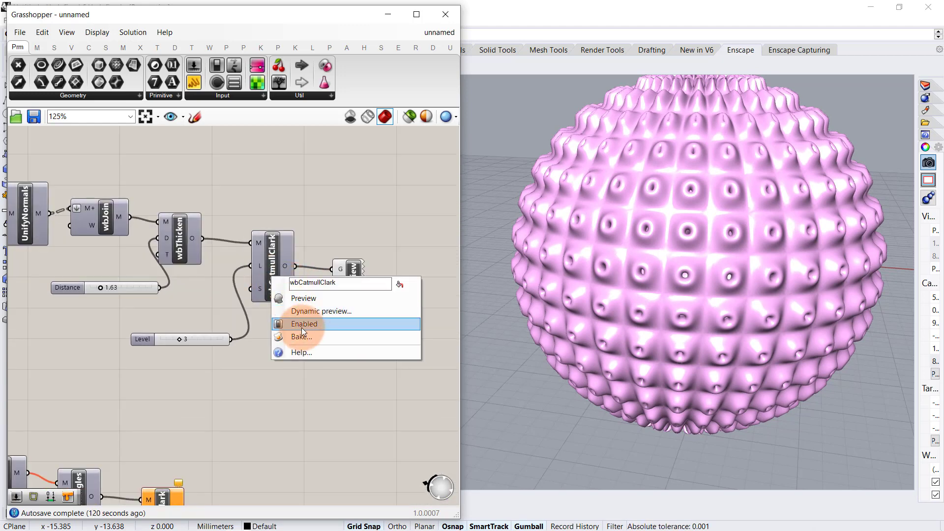
click(304, 338)
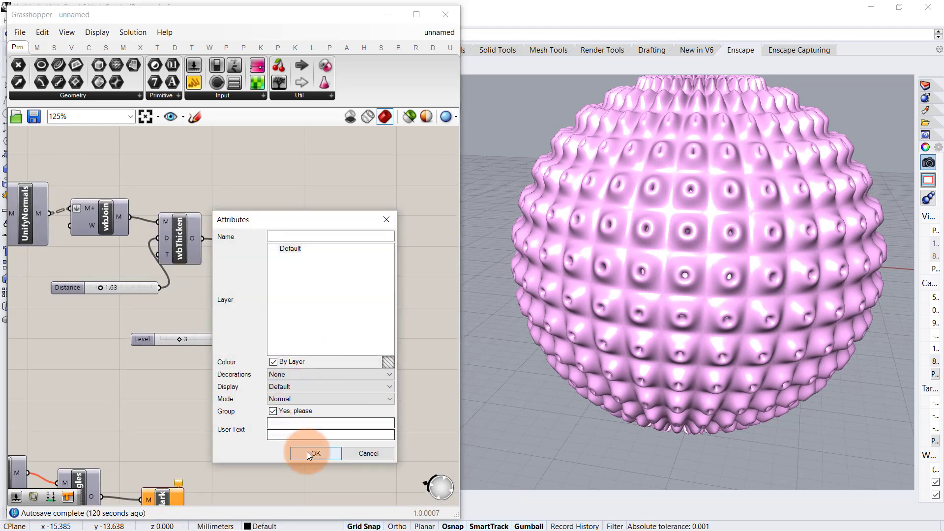
click(309, 453)
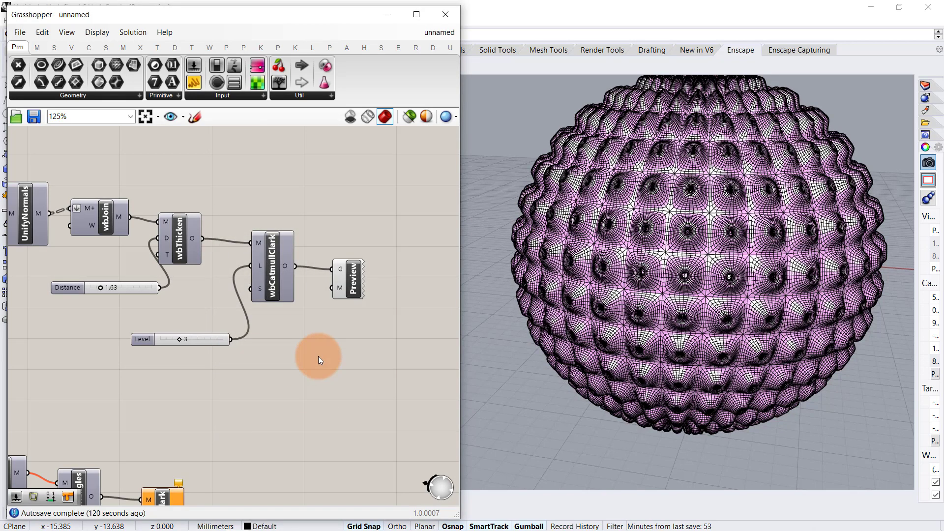
- Move the baked sphere mesh along the Y axis, clear of the live preview, and deselect it
scroll(628, 258, down, 5)
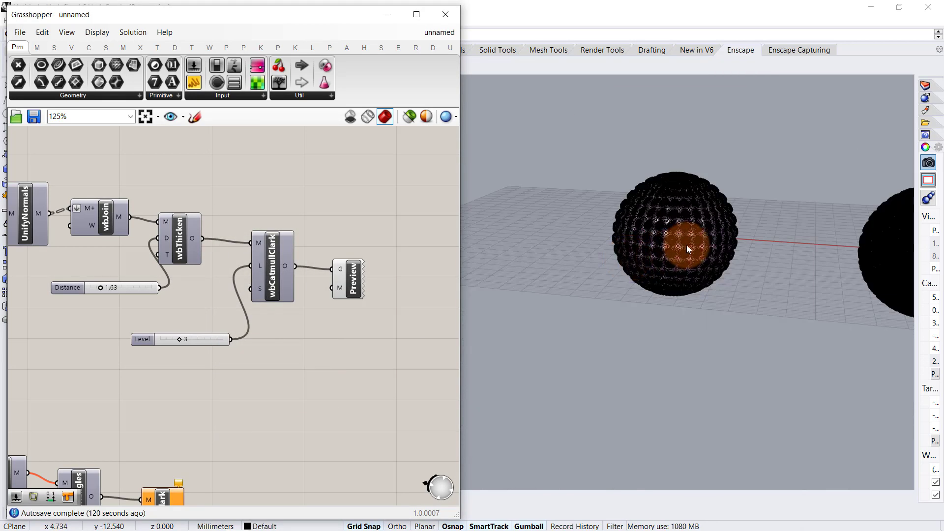
click(719, 222)
scroll(718, 229, up, 5)
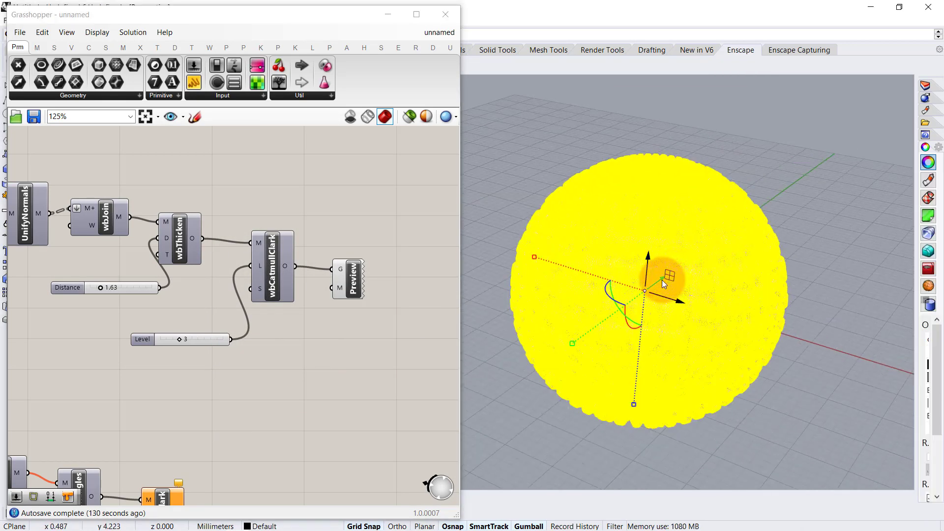
drag(661, 279, 860, 176)
scroll(770, 214, down, 7)
scroll(735, 255, up, 7)
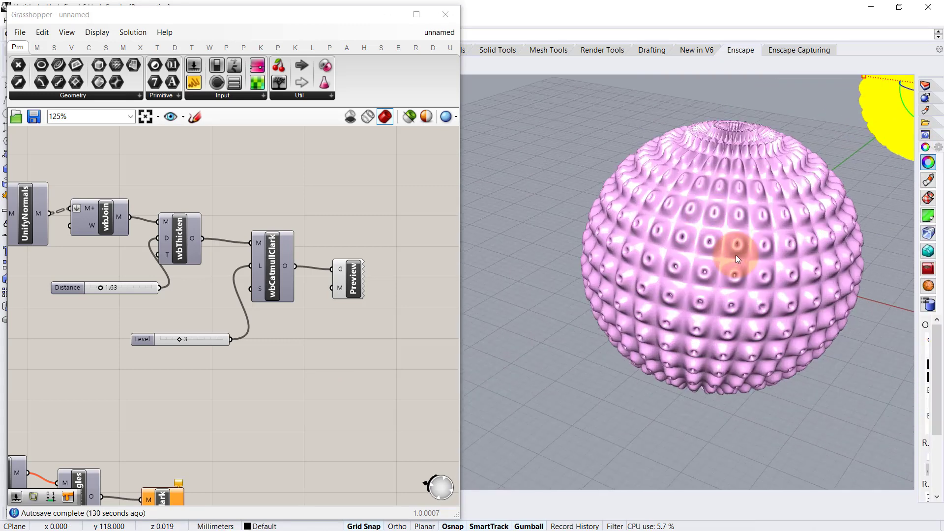
scroll(736, 255, up, 6)
scroll(731, 240, down, 4)
click(783, 411)
mouse_move(782, 410)
right_down()
mouse_move(775, 381)
mouse_move(787, 396)
right_up()
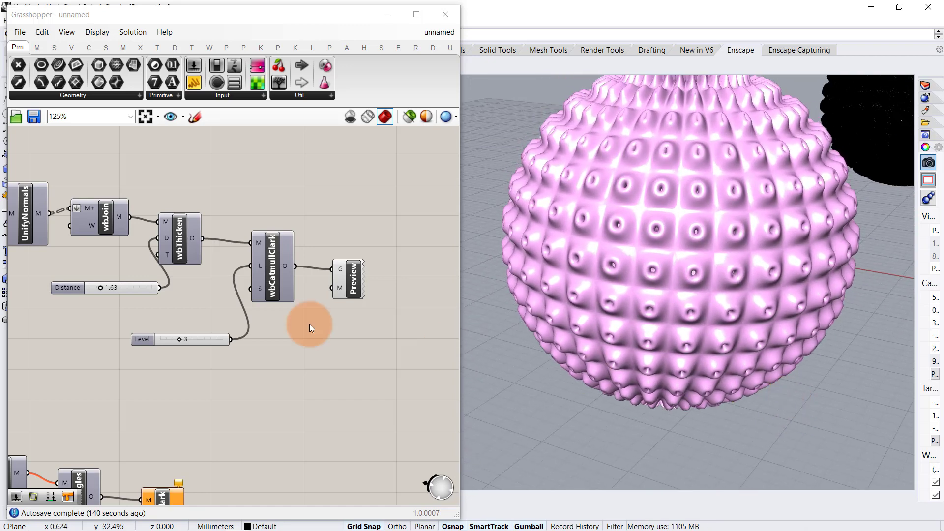
- Add a Custom Preview component fed by the output of wbCatmullClark in the wbTriangles branch
scroll(261, 306, down, 3)
right_drag(224, 410, 252, 358)
scroll(253, 358, up, 4)
double_click(278, 403)
text(c)
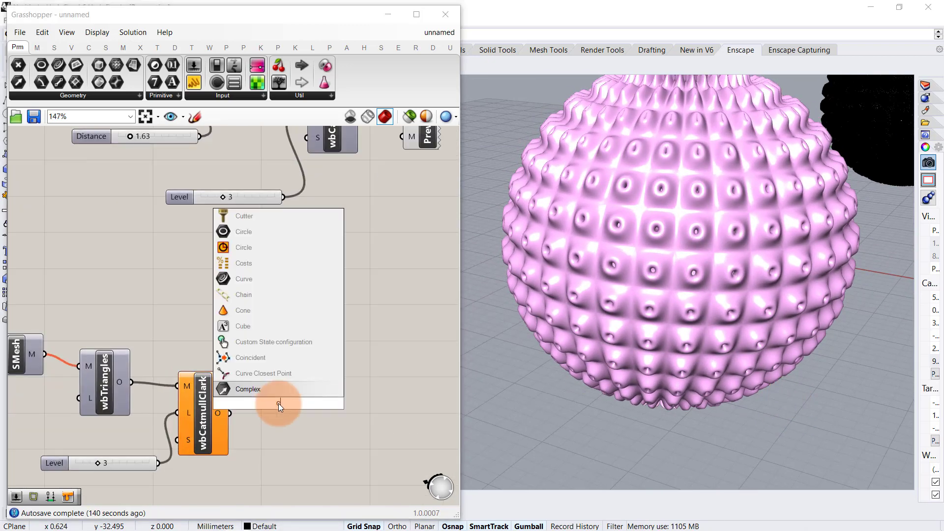
text(ust)
click(275, 327)
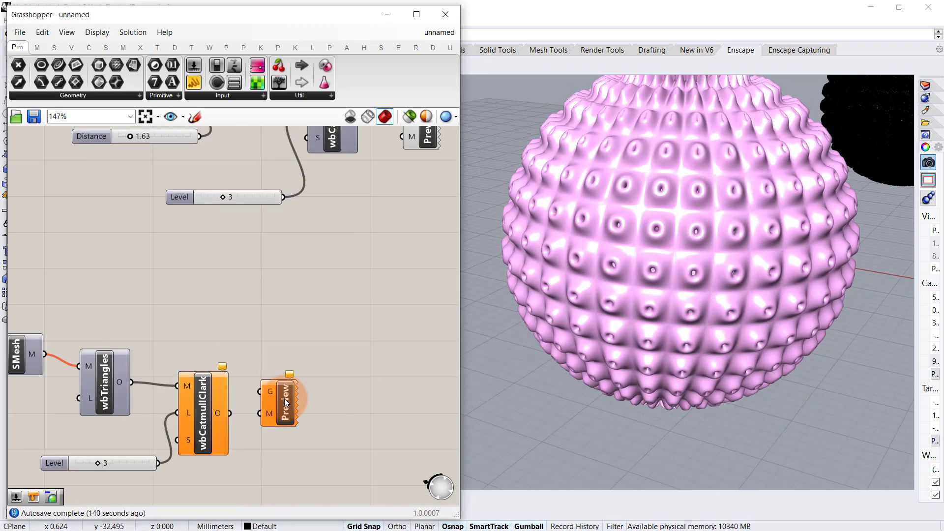
drag(231, 409, 260, 391)
click(290, 402)
- Set the Boolean toggle feeding the stream Gate to True and inspect the triangular sphere from several angles
scroll(237, 330, down, 3)
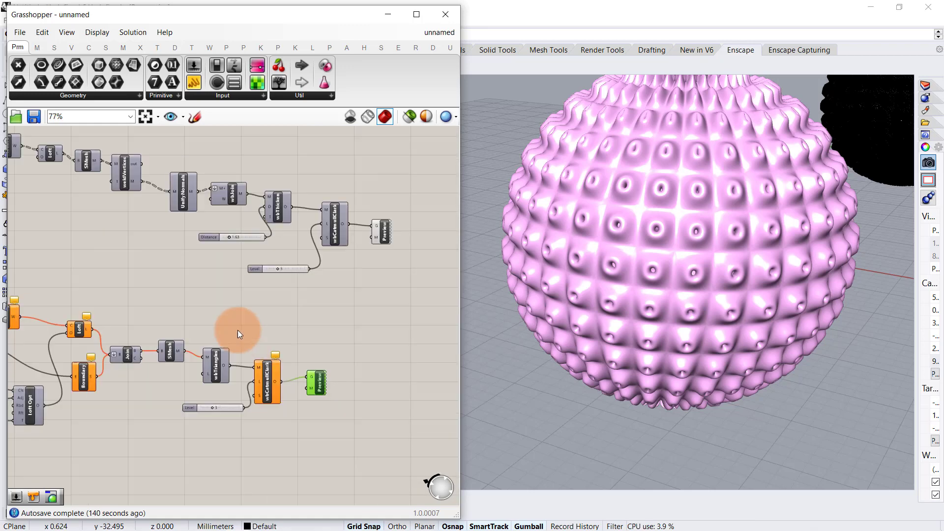
click(191, 289)
right_drag(181, 292, 369, 314)
right_drag(182, 290, 460, 309)
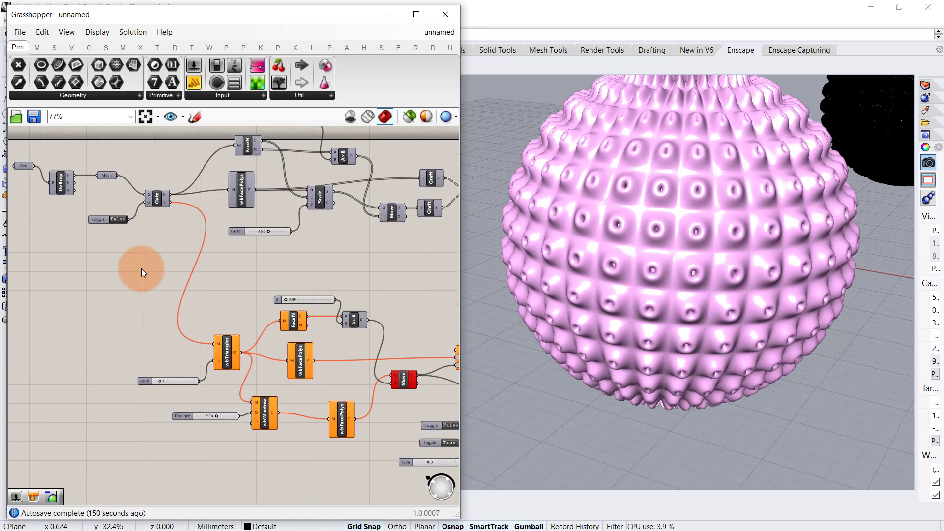
scroll(143, 222, up, 5)
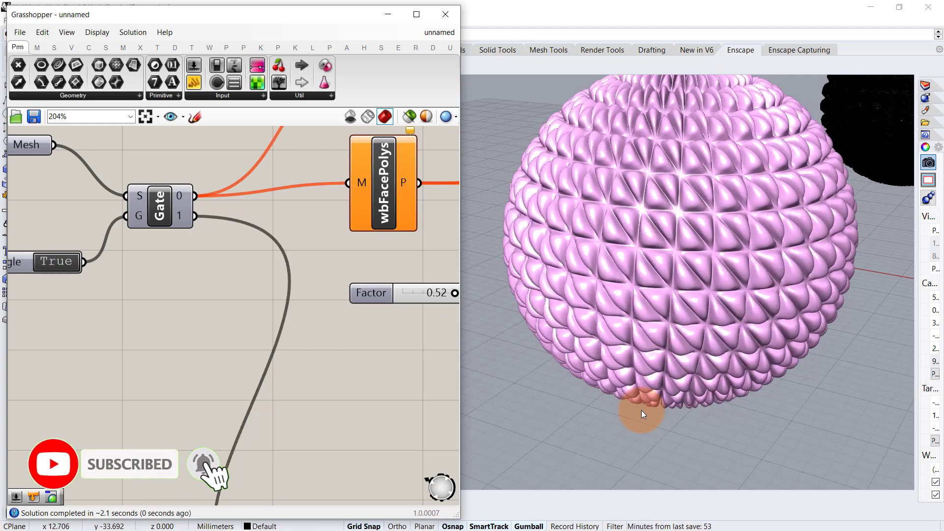
scroll(648, 427, down, 3)
scroll(667, 303, up, 2)
right_drag(668, 300, 698, 355)
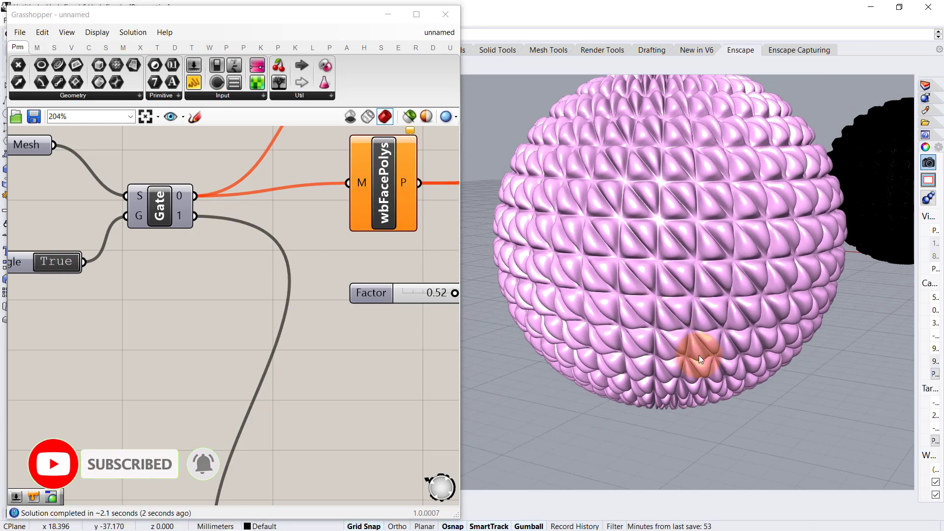
right_drag(651, 271, 633, 157)
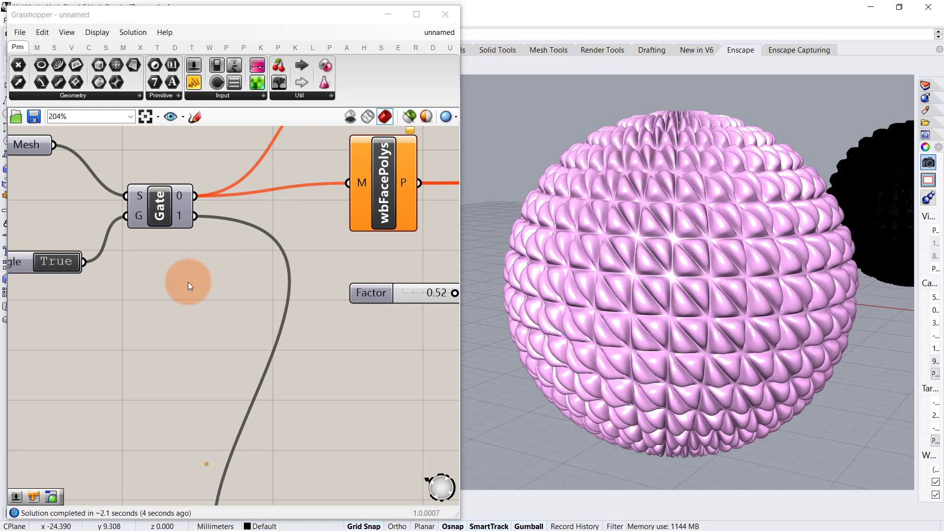
- Switch the Gate's toggle to False and back to True to compare the two sphere shells
click(80, 267)
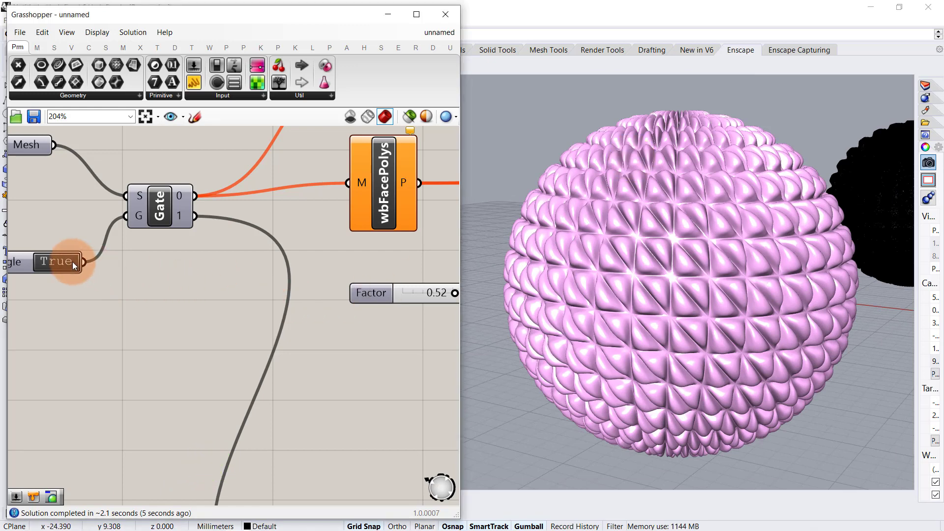
double_click(72, 262)
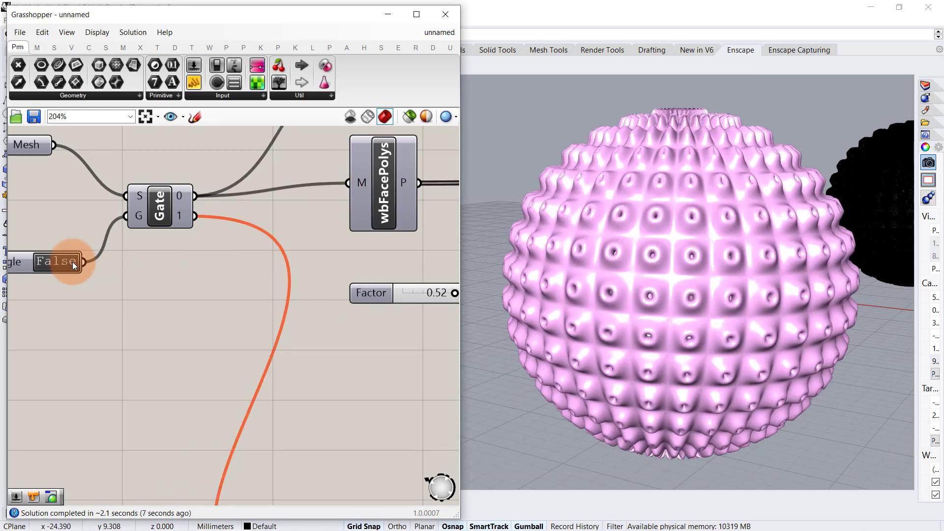
double_click(72, 264)
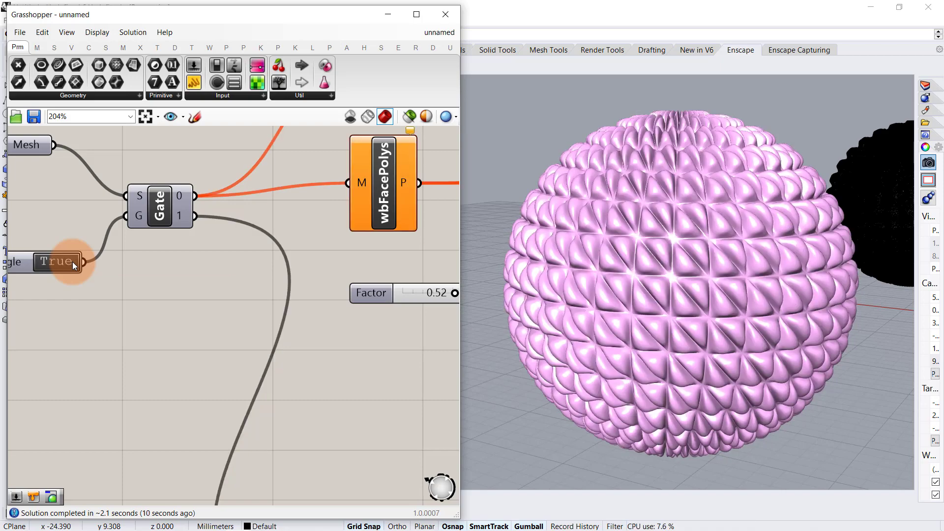
double_click(95, 273)
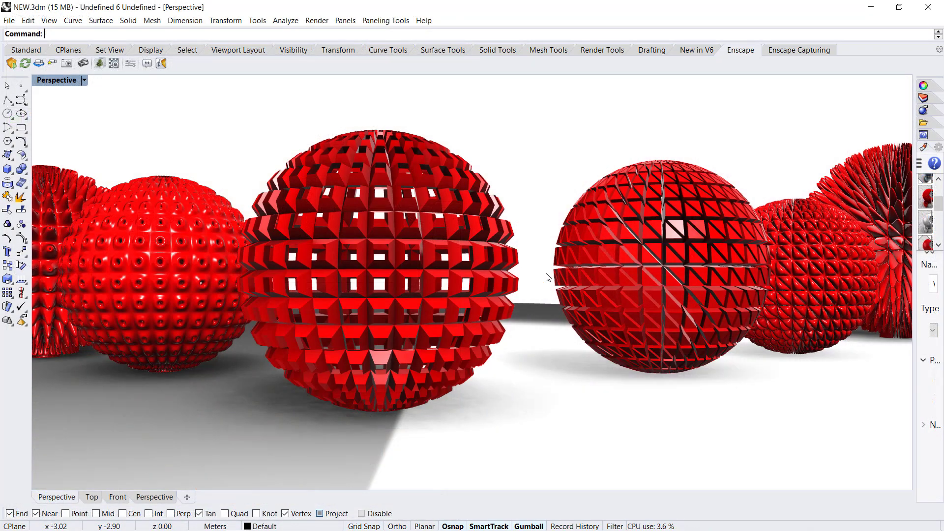
right_drag(579, 277, 672, 279)
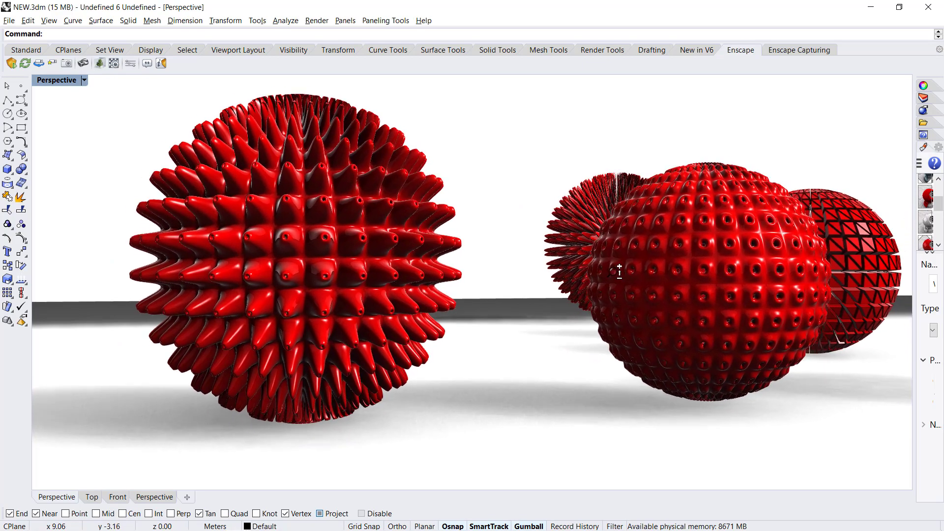